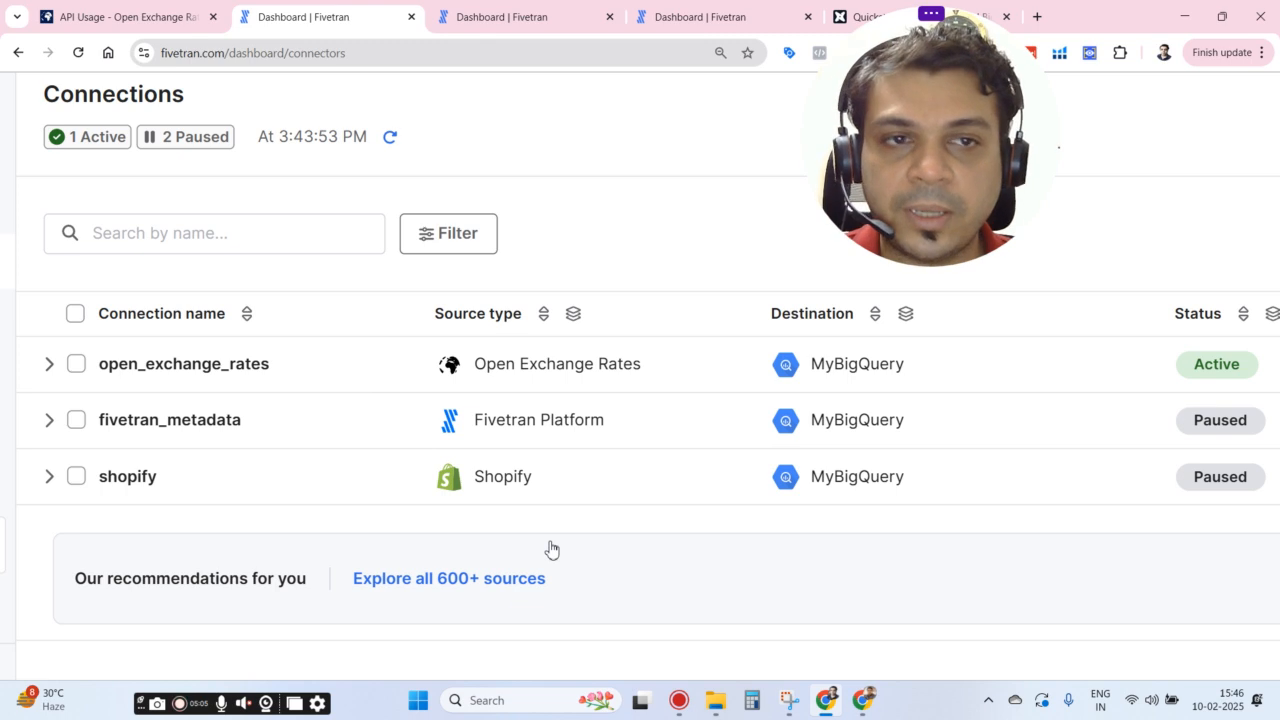
scroll(551, 549, down, 1)
scroll(171, 366, up, 1)
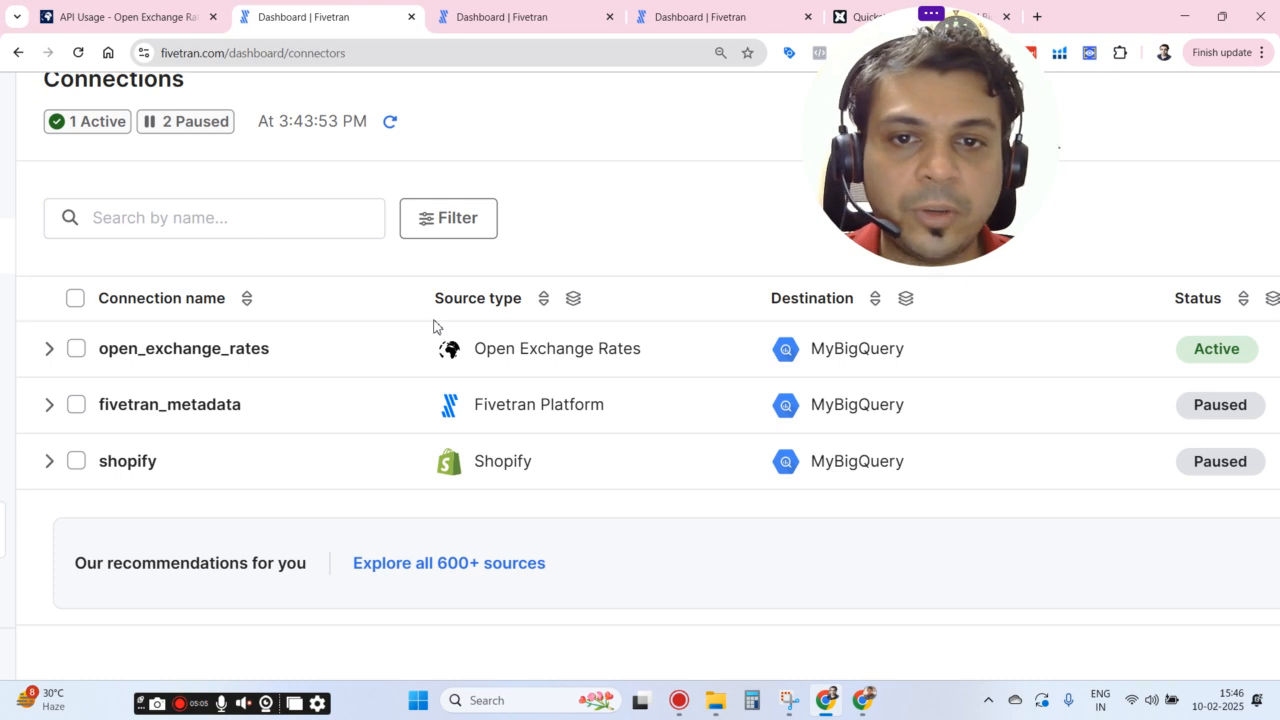
scroll(1054, 363, right, 1)
scroll(512, 274, left, 2)
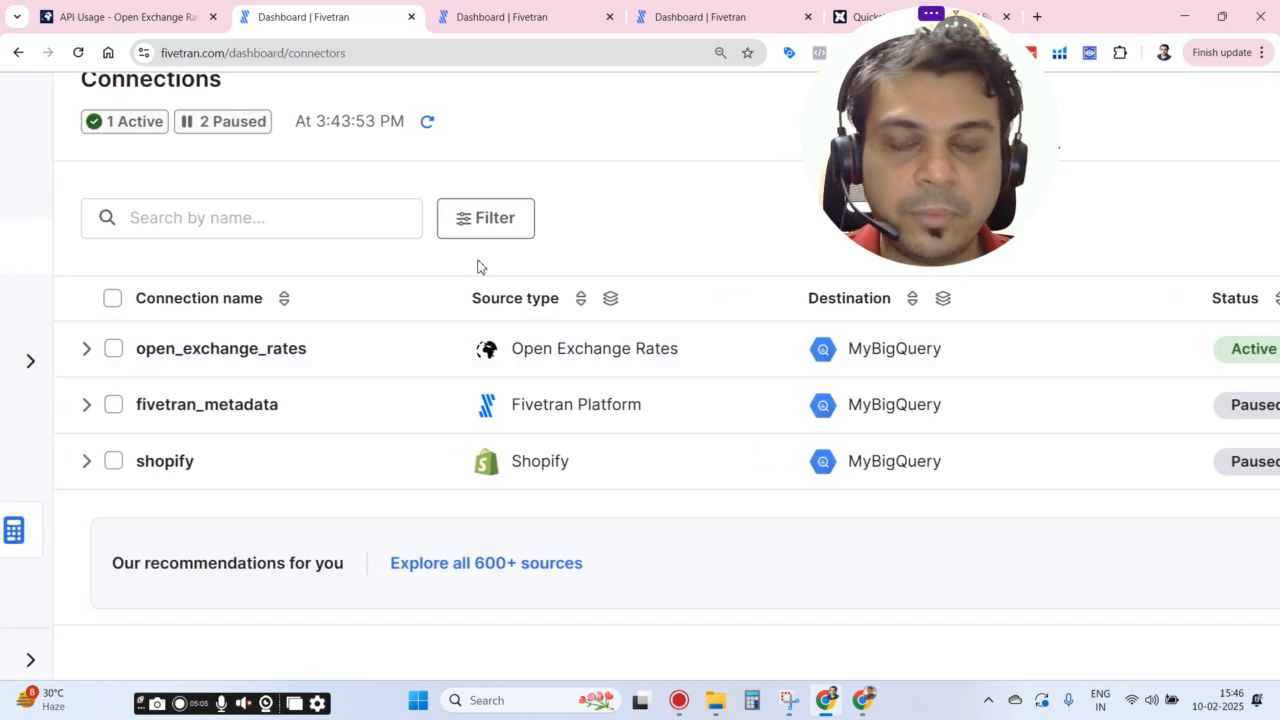
scroll(369, 314, right, 1)
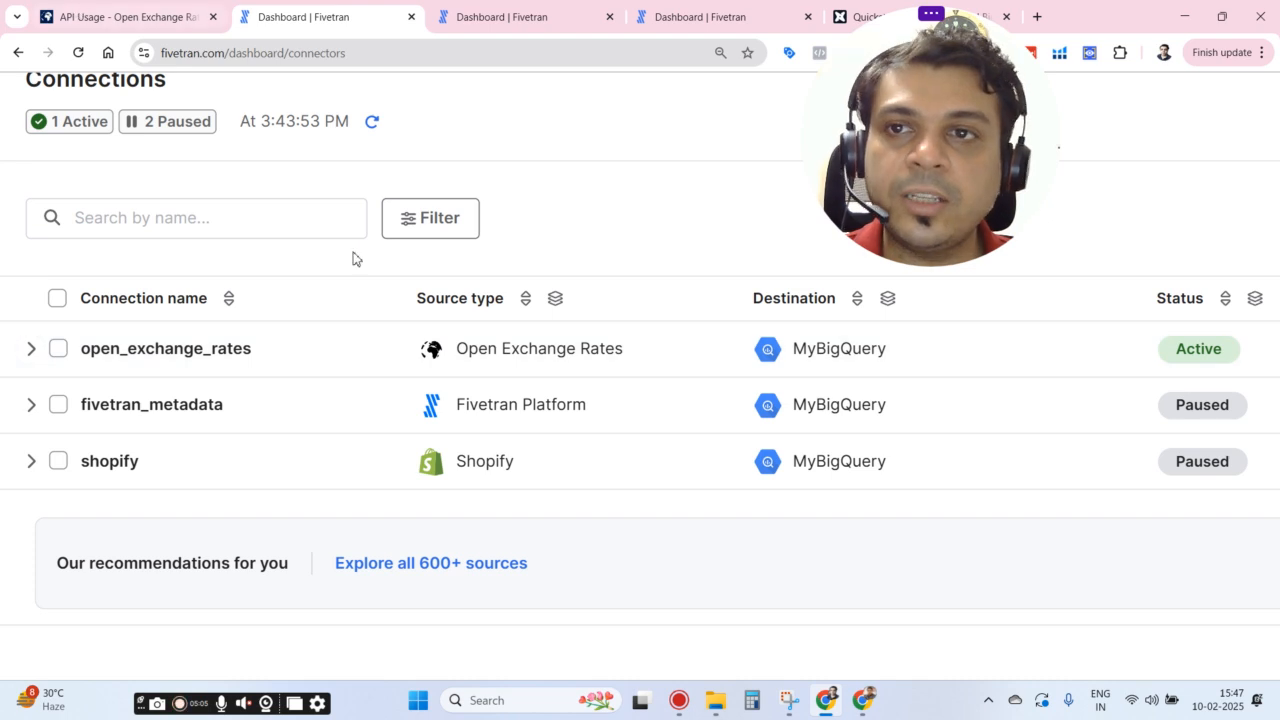
Switch to Open Exchange Rates to view the API activity chart, and return to the Fivetran connections list
key(ctrl+shift+Tab)
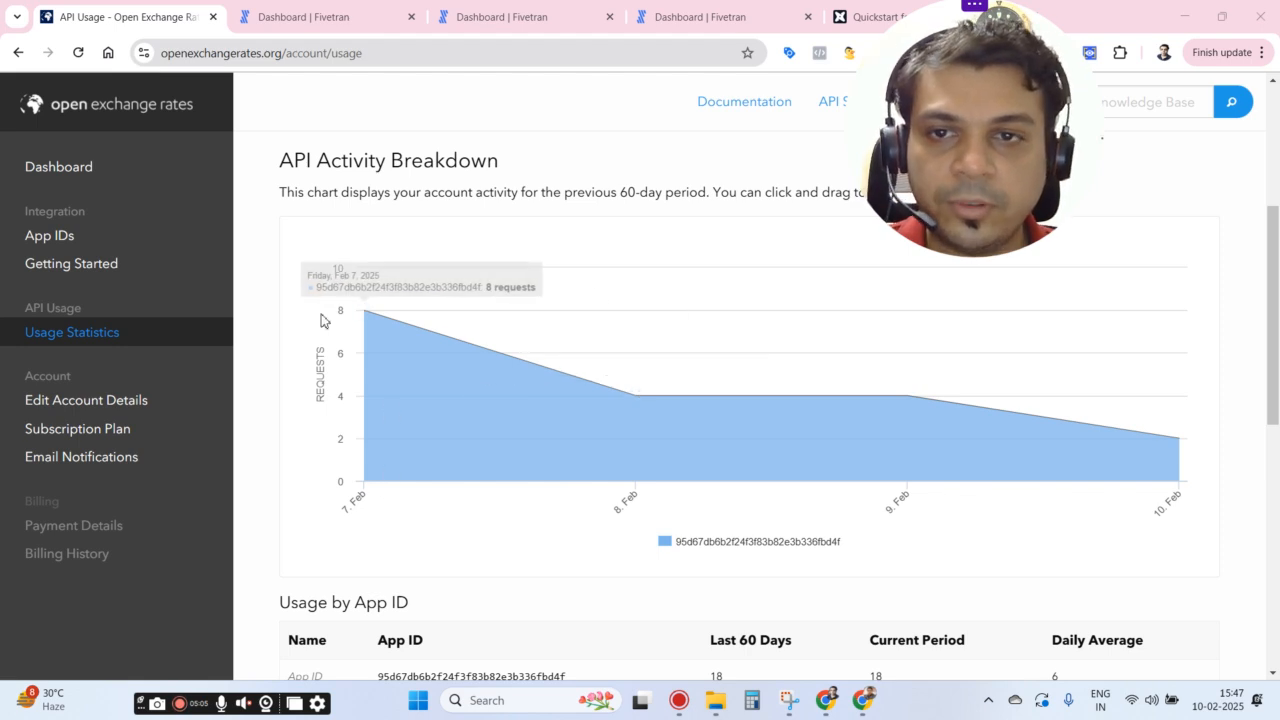
click(305, 8)
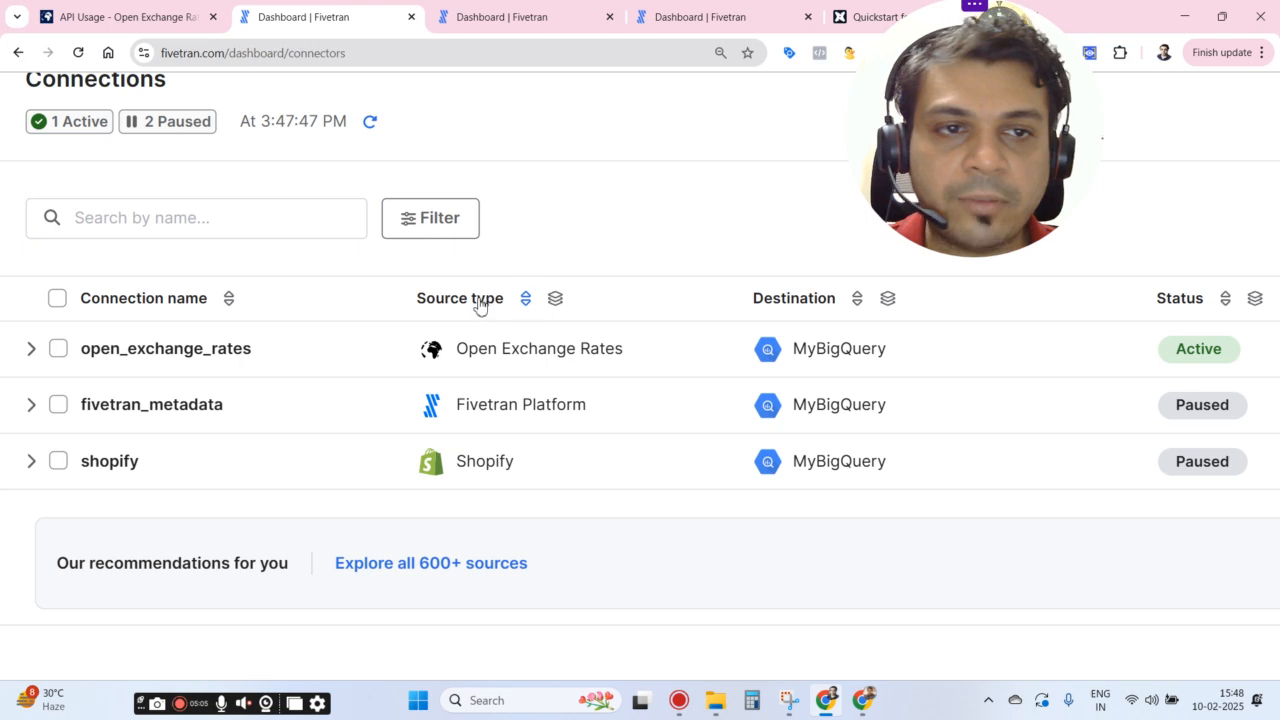
View the App IDs page of the Open Exchange Rates account and open its Getting Started documentation
drag(962, 127, 746, 130)
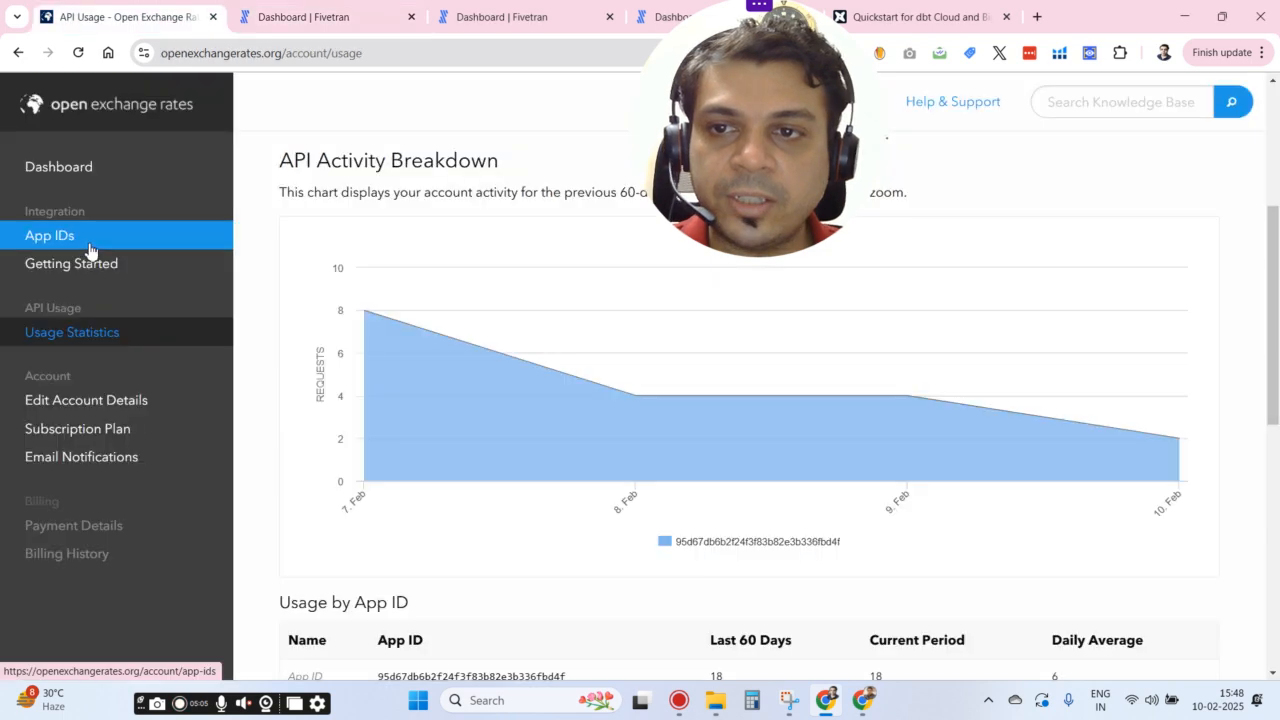
click(90, 250)
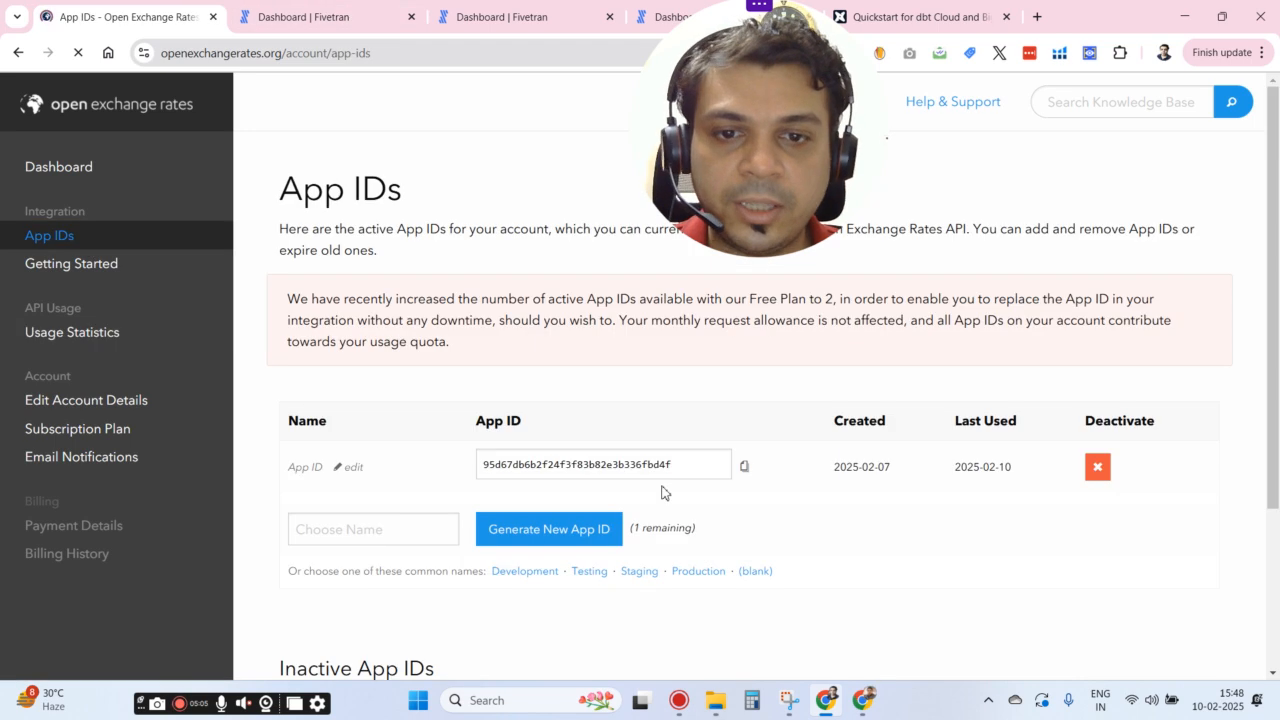
click(105, 275)
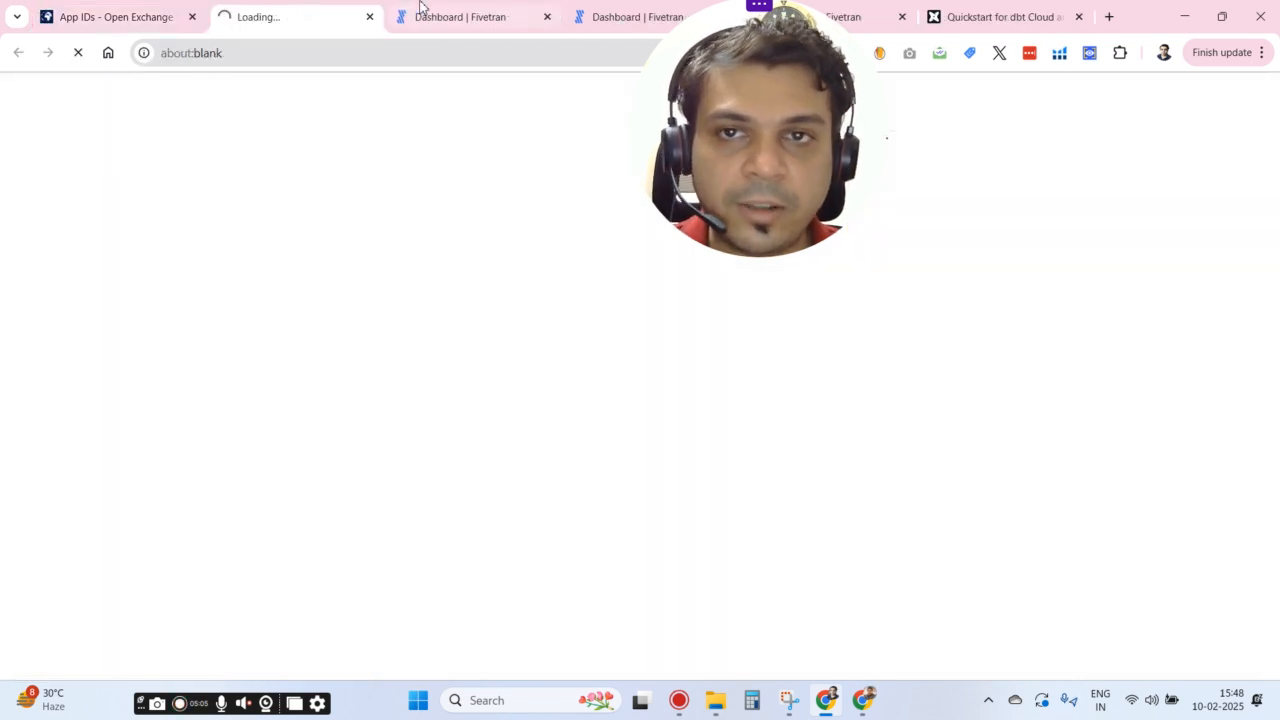
Switch to Fivetran's Open Exchange Rates connector setup form and review its destination, schema, App ID and base currency fields
click(421, 12)
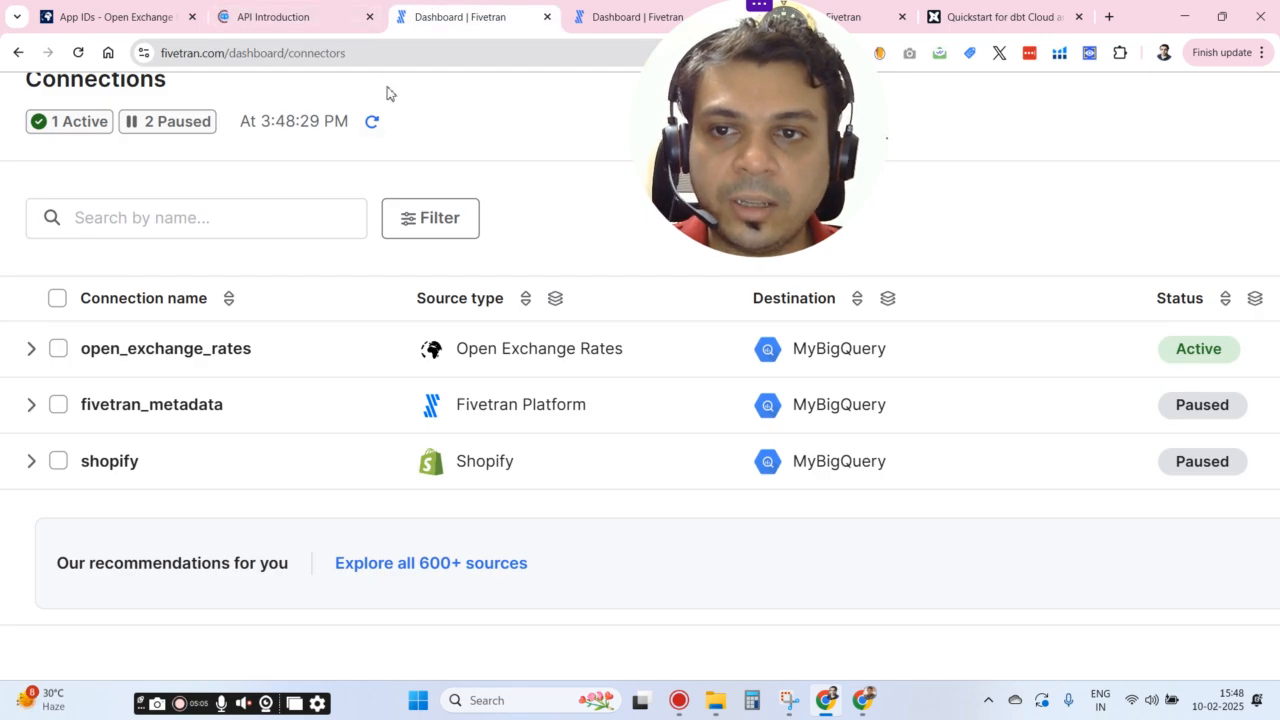
click(645, 10)
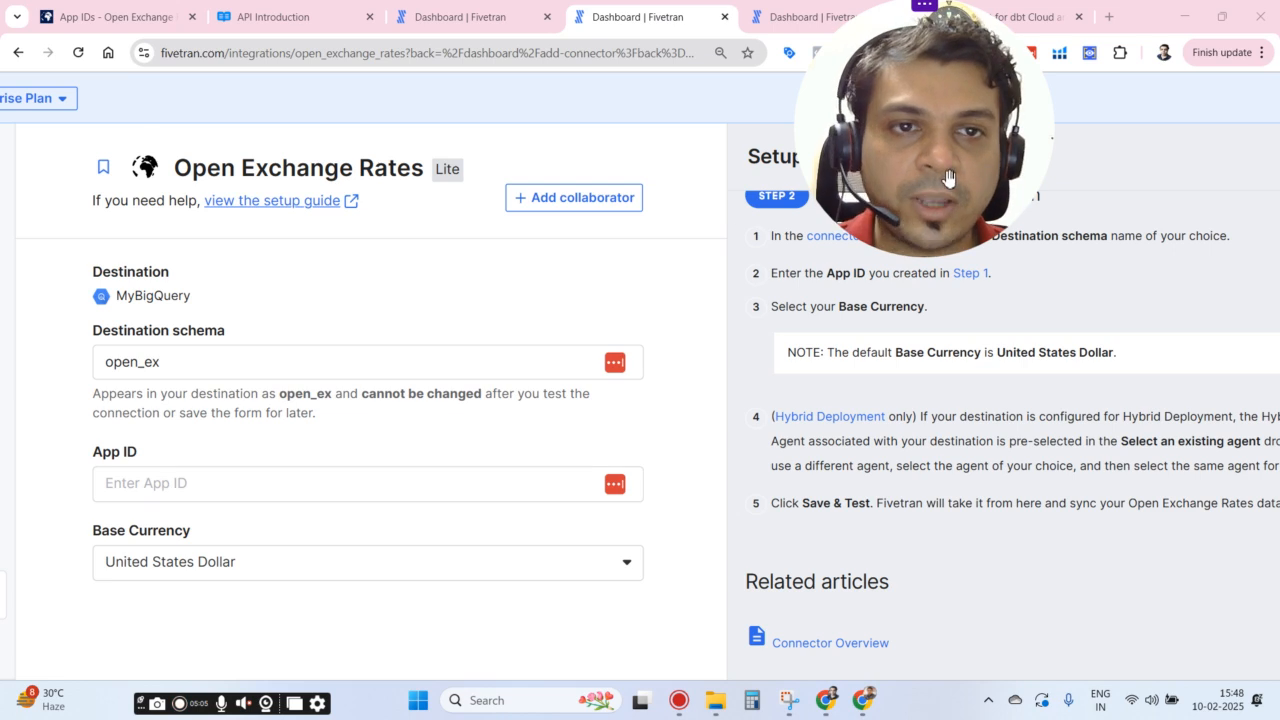
drag(951, 194, 1030, 288)
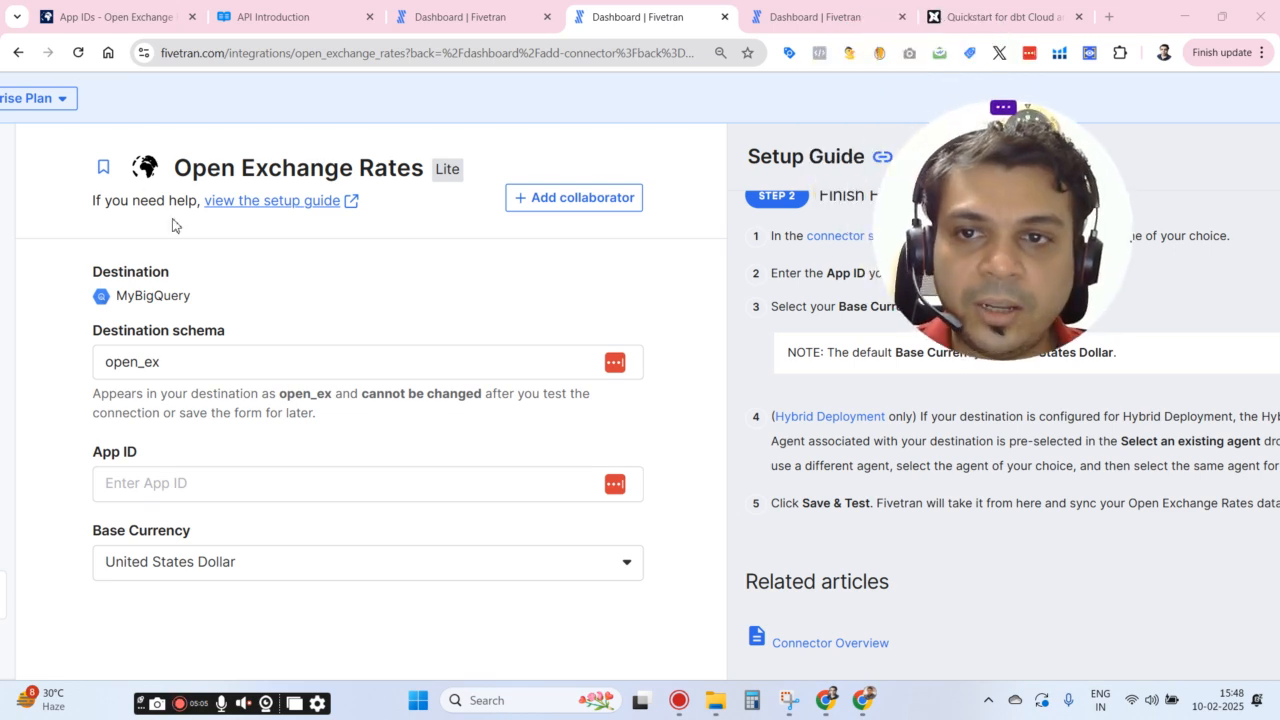
scroll(172, 222, down, 1)
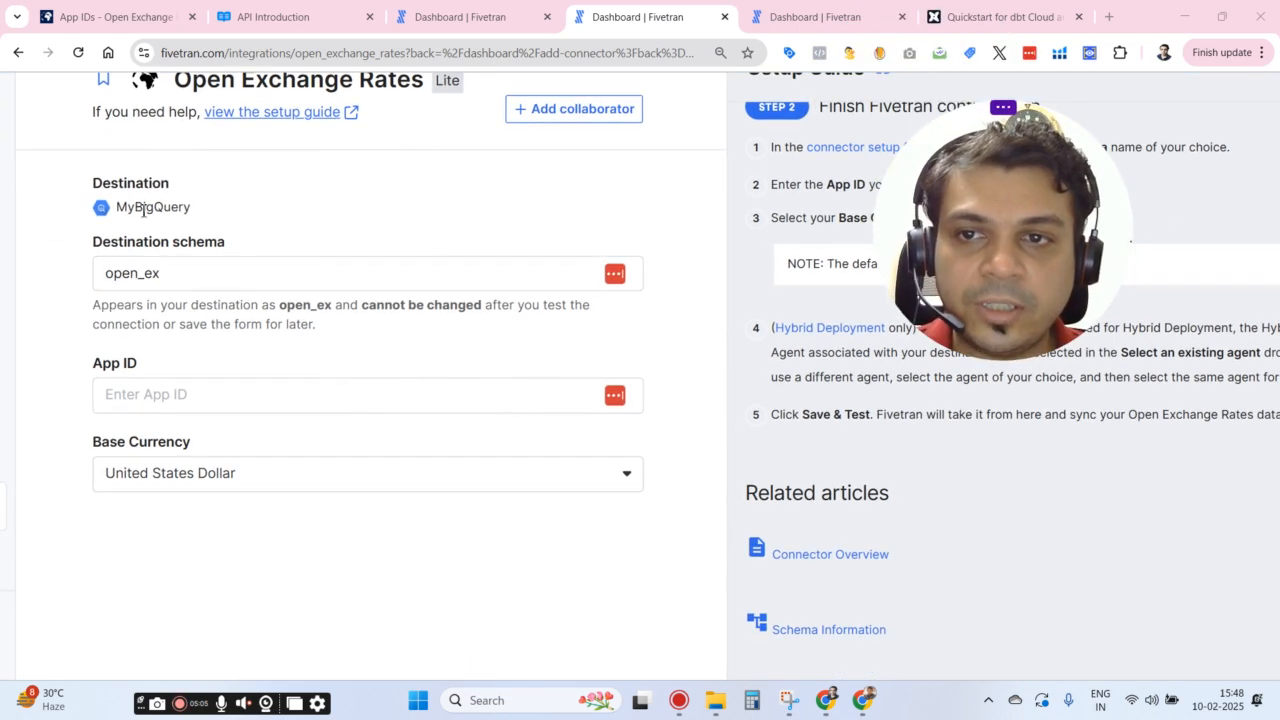
click(143, 207)
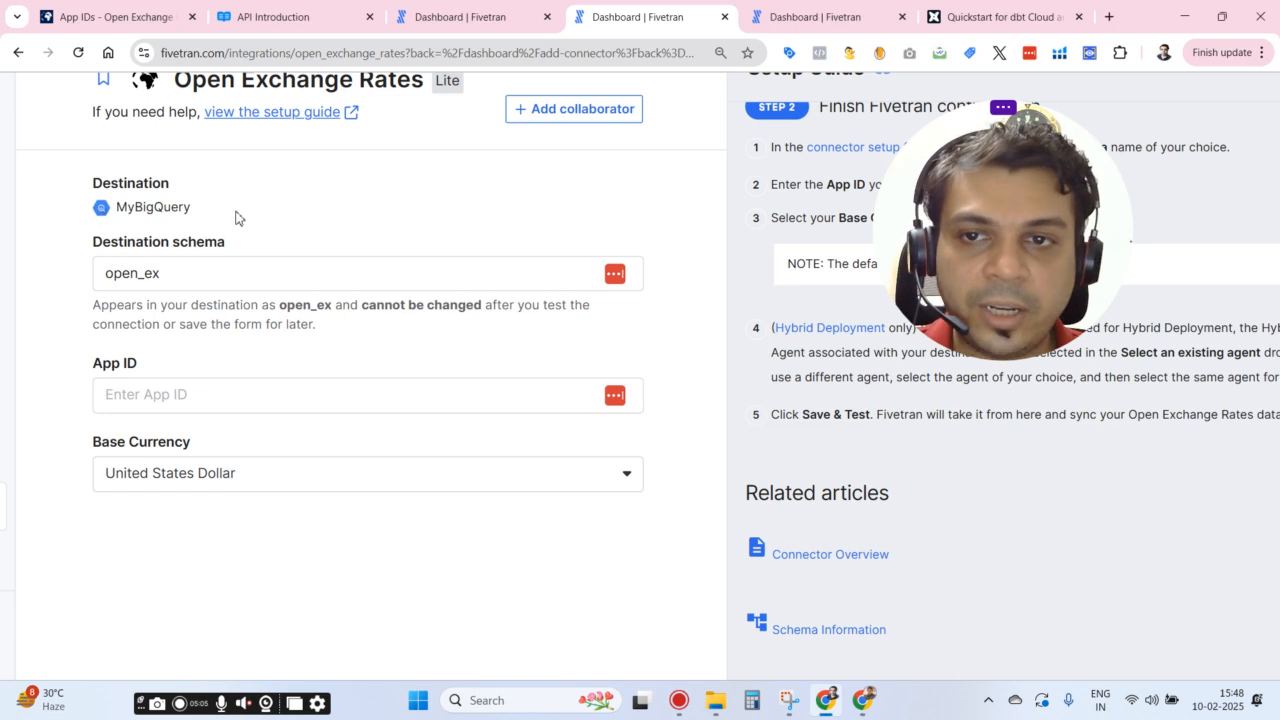
drag(957, 218, 851, 175)
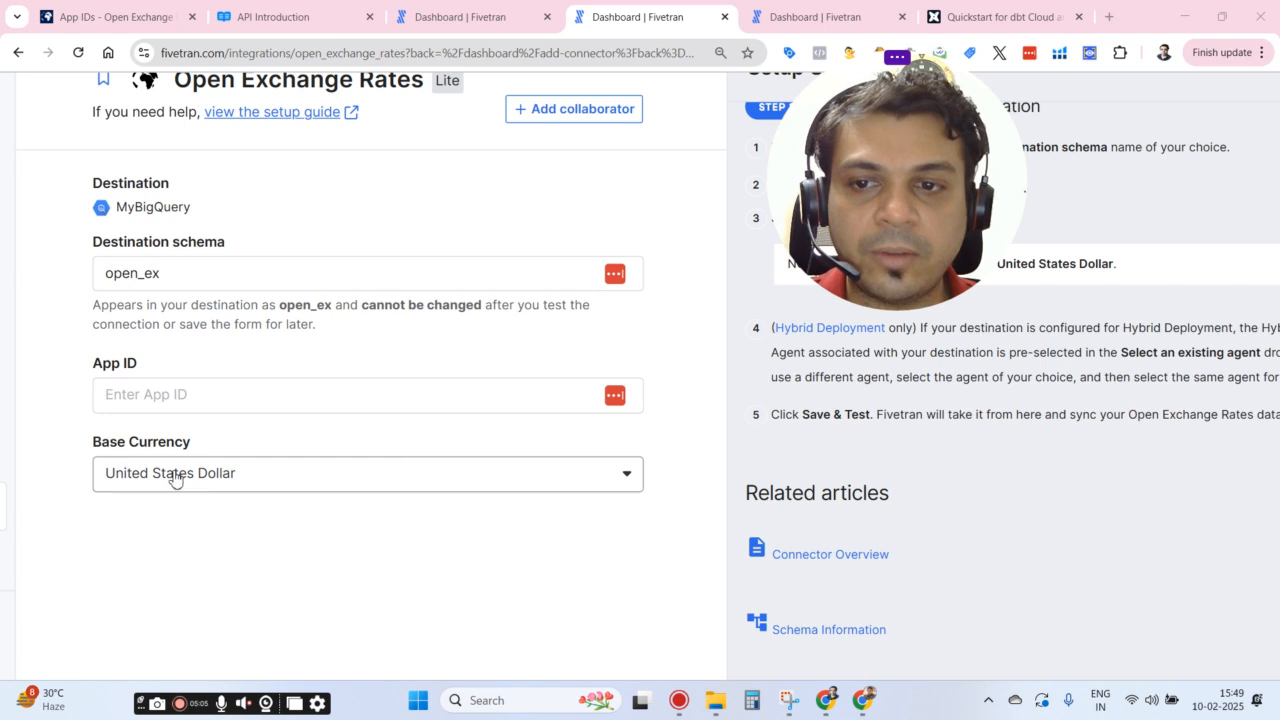
drag(873, 246, 599, 215)
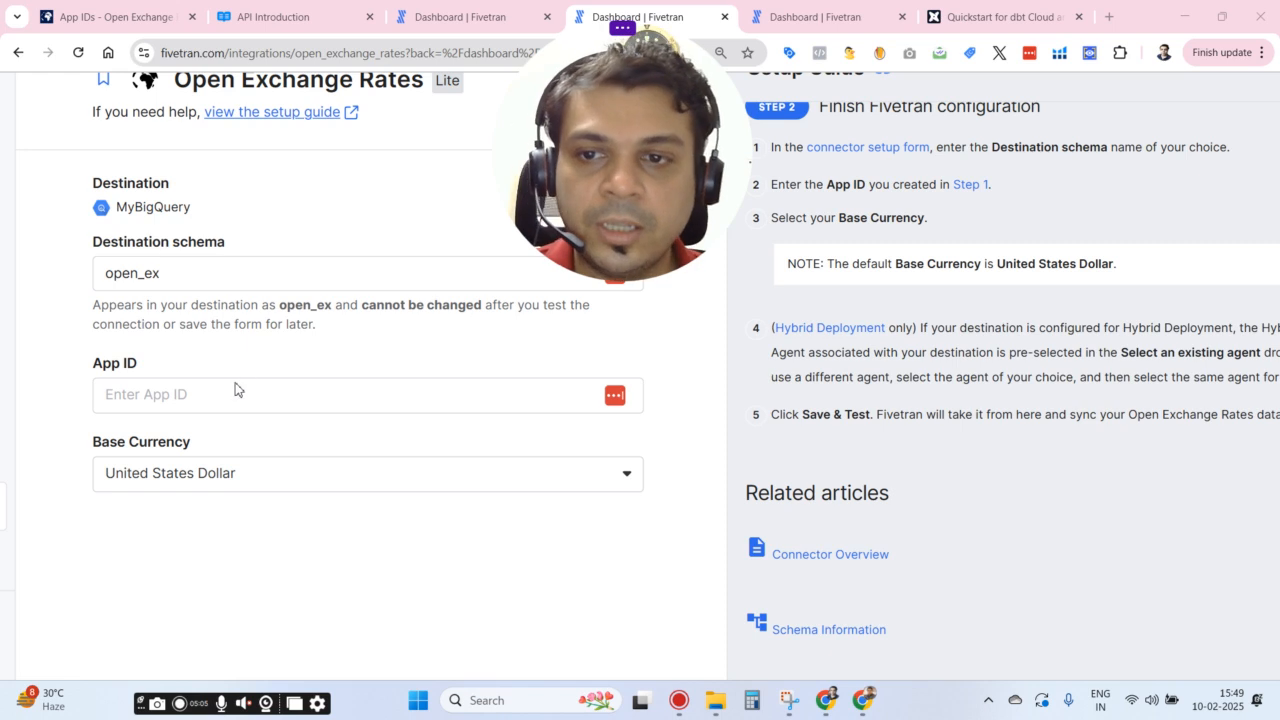
drag(237, 271, 77, 285)
click(518, 210)
Read the connector setup guide's Step 1 instructions and prerequisites for creating an App ID
scroll(1016, 366, down, 3)
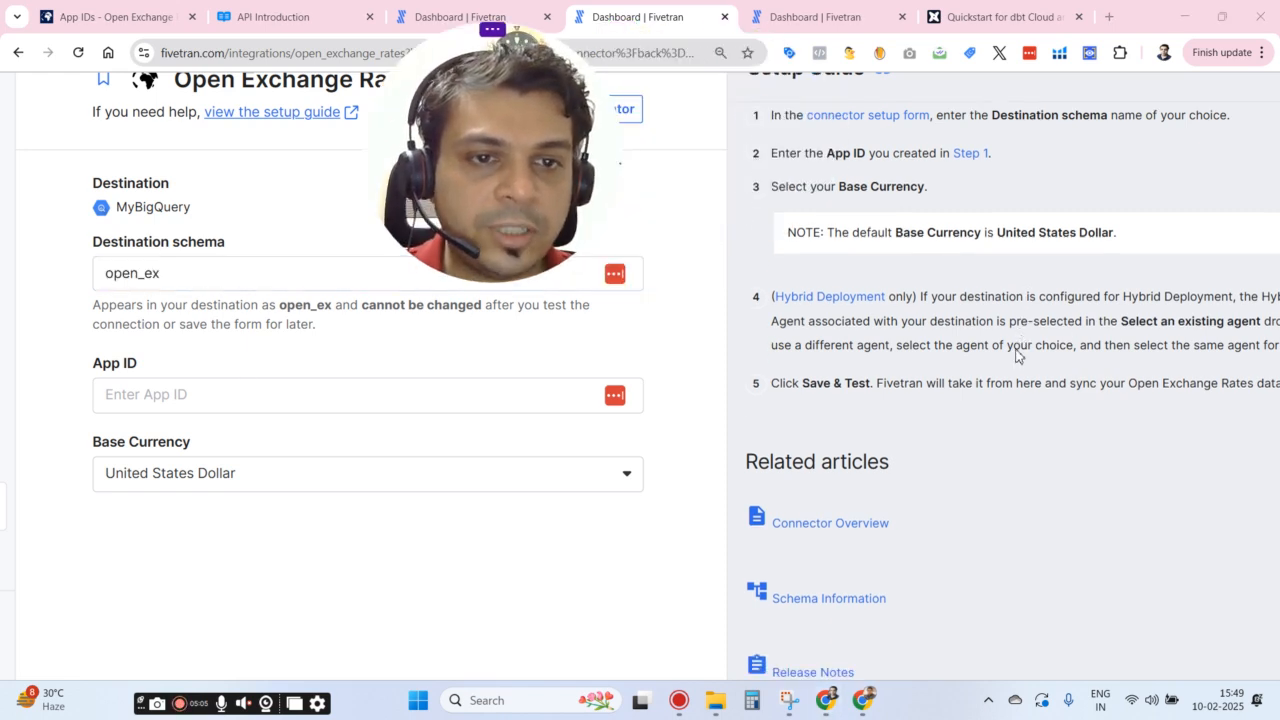
scroll(1016, 366, up, 10)
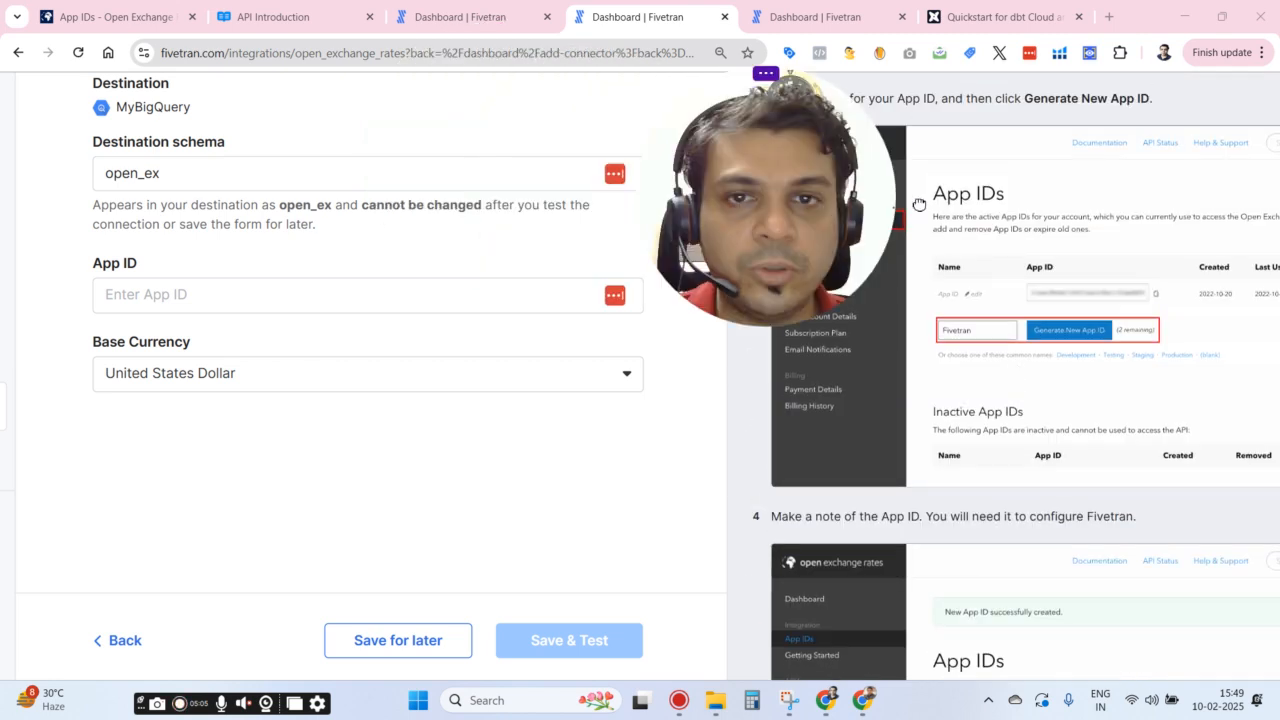
scroll(1098, 213, up, 3)
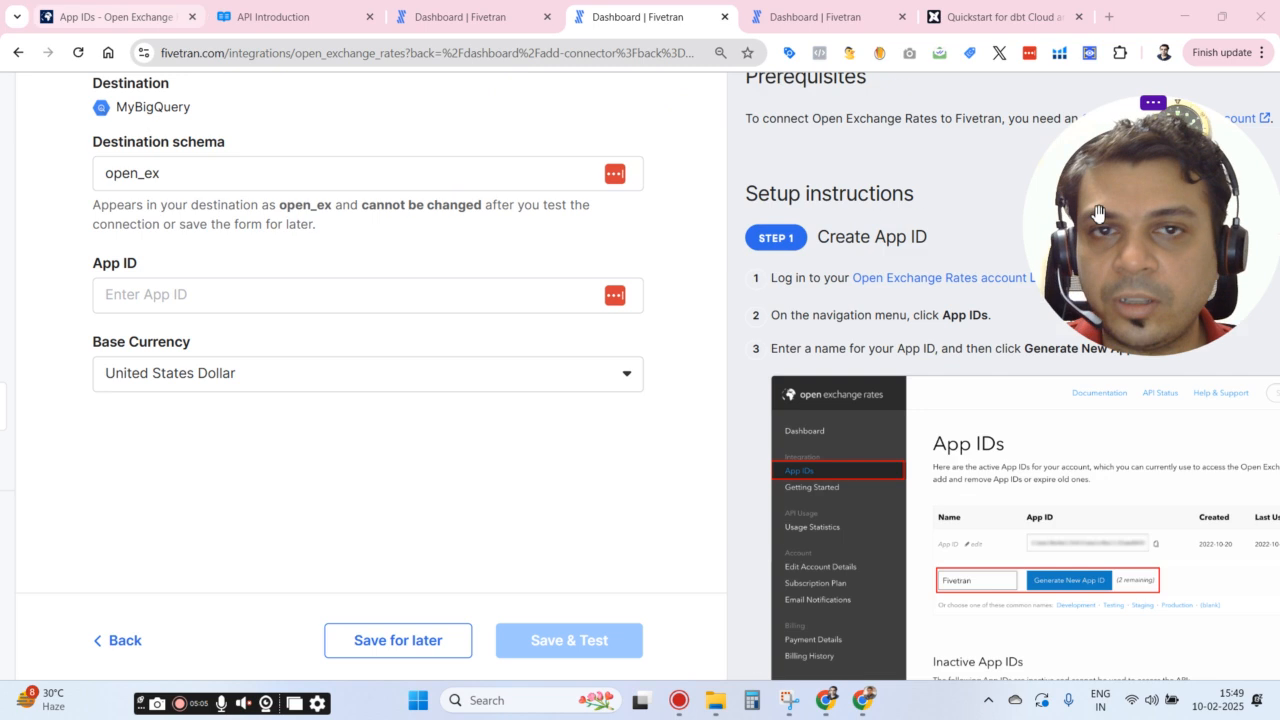
scroll(1098, 213, up, 1)
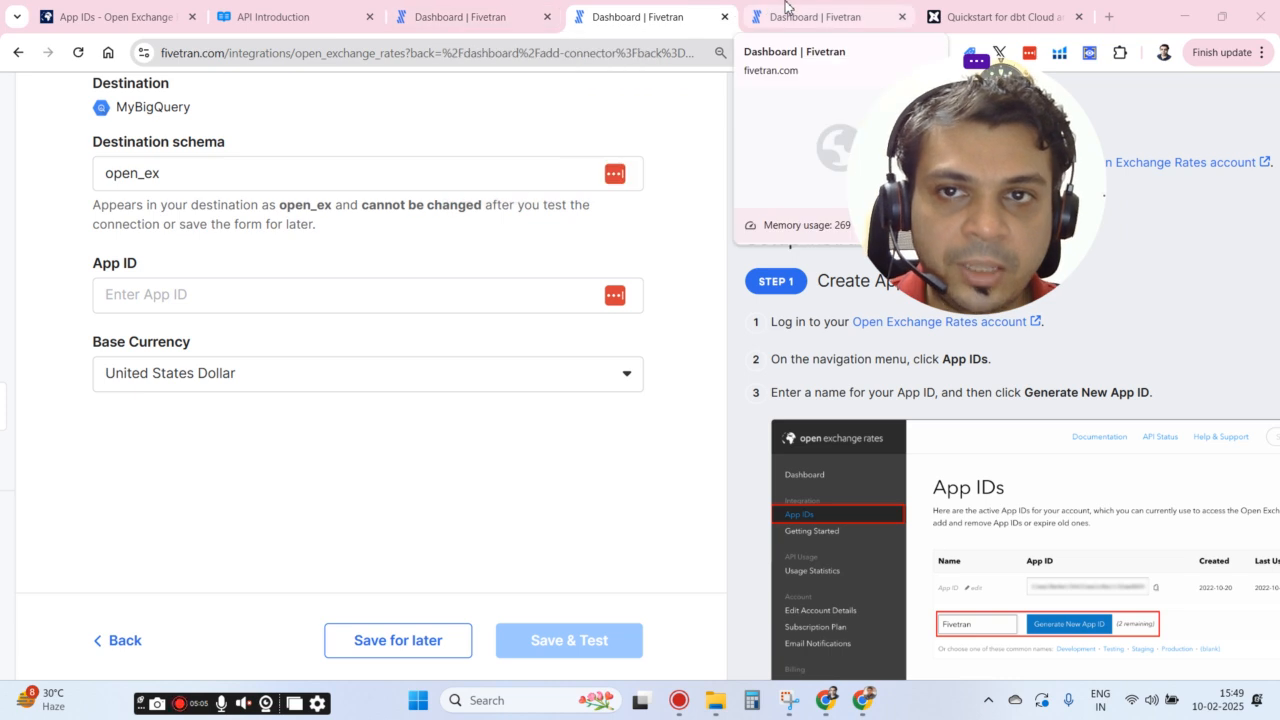
Bring up the BigQuery destination setup form in Fivetran and check its destination name and title
click(785, 7)
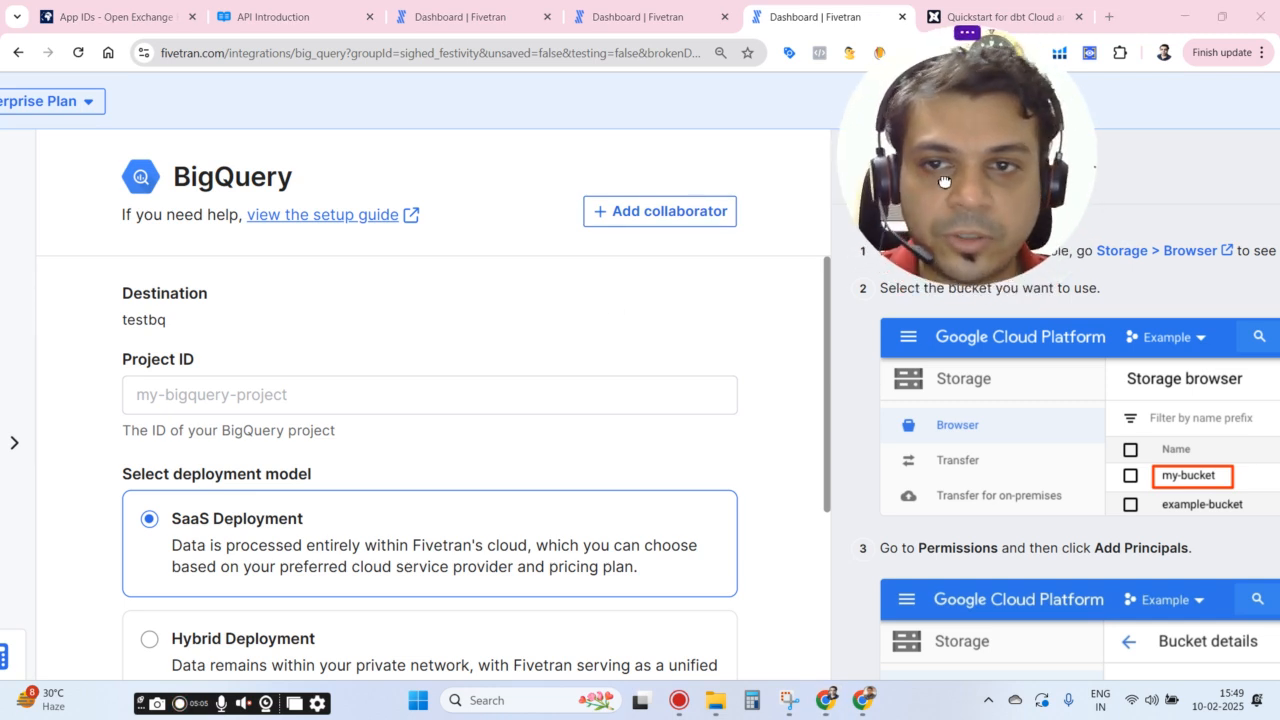
drag(130, 310, 194, 326)
click(268, 328)
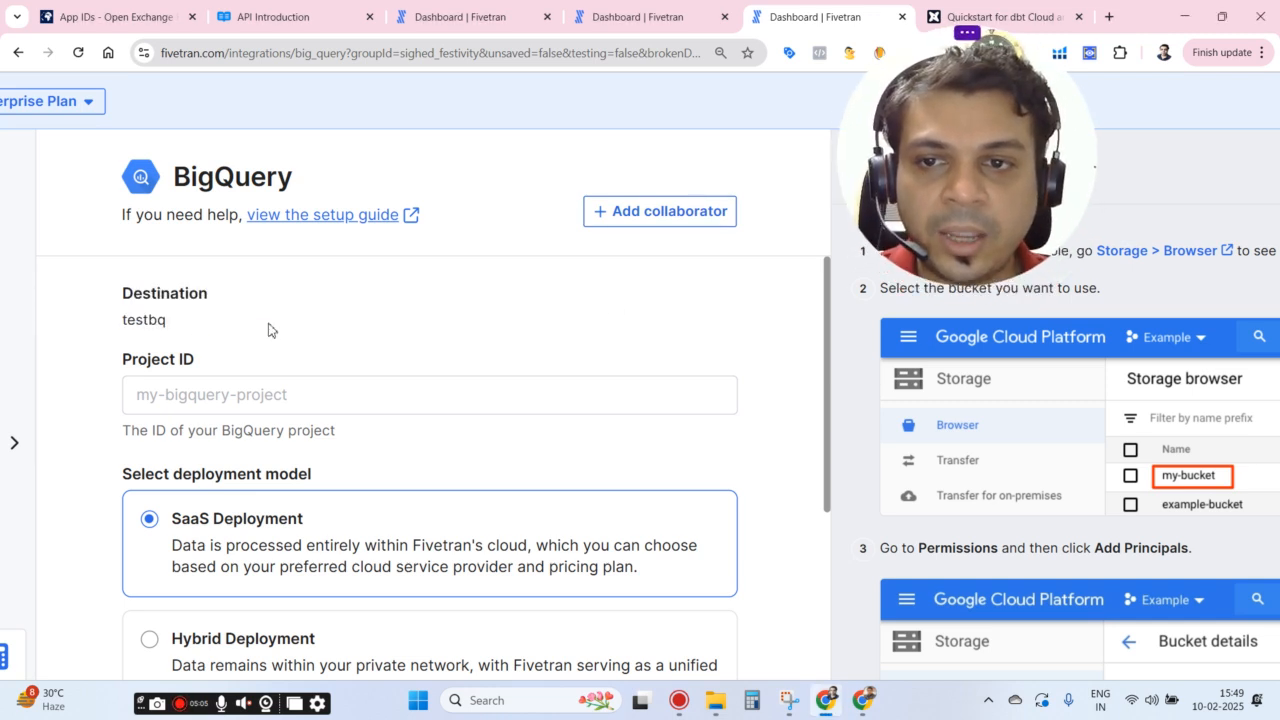
double_click(200, 175)
click(308, 178)
double_click(260, 176)
click(354, 200)
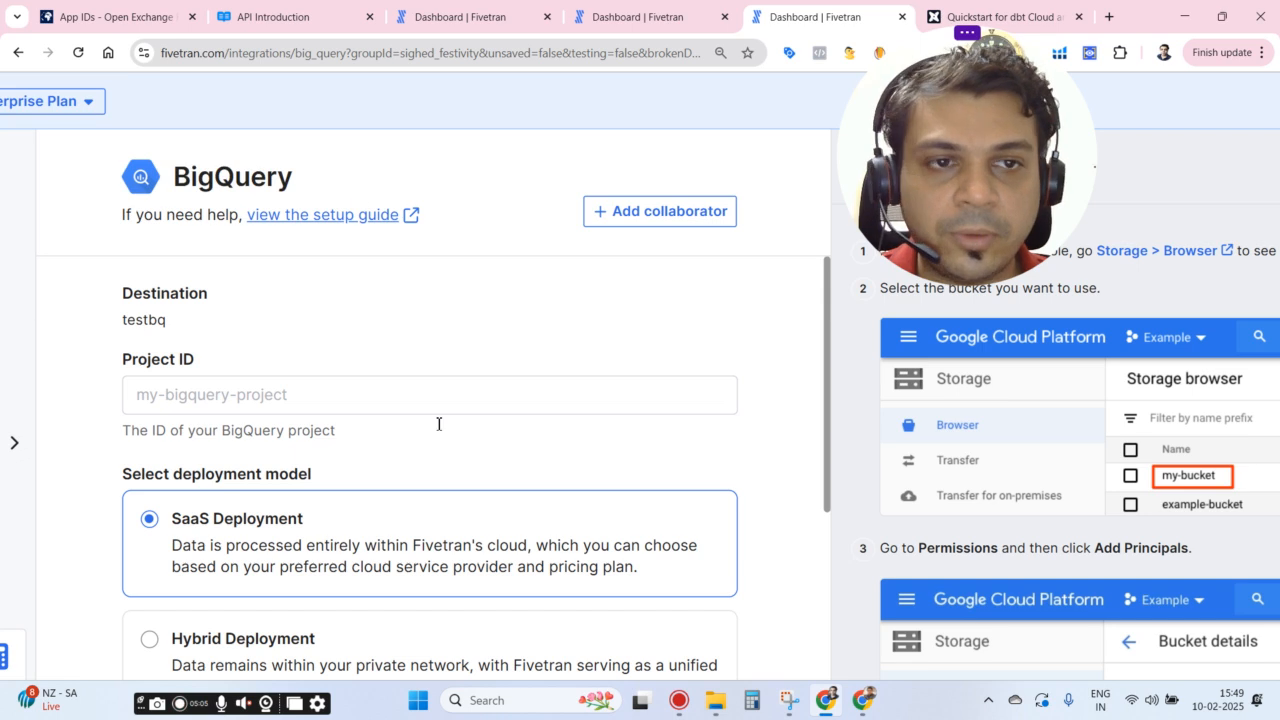
Review the deployment model options and the Project ID field of the BigQuery destination form
scroll(425, 432, down, 1)
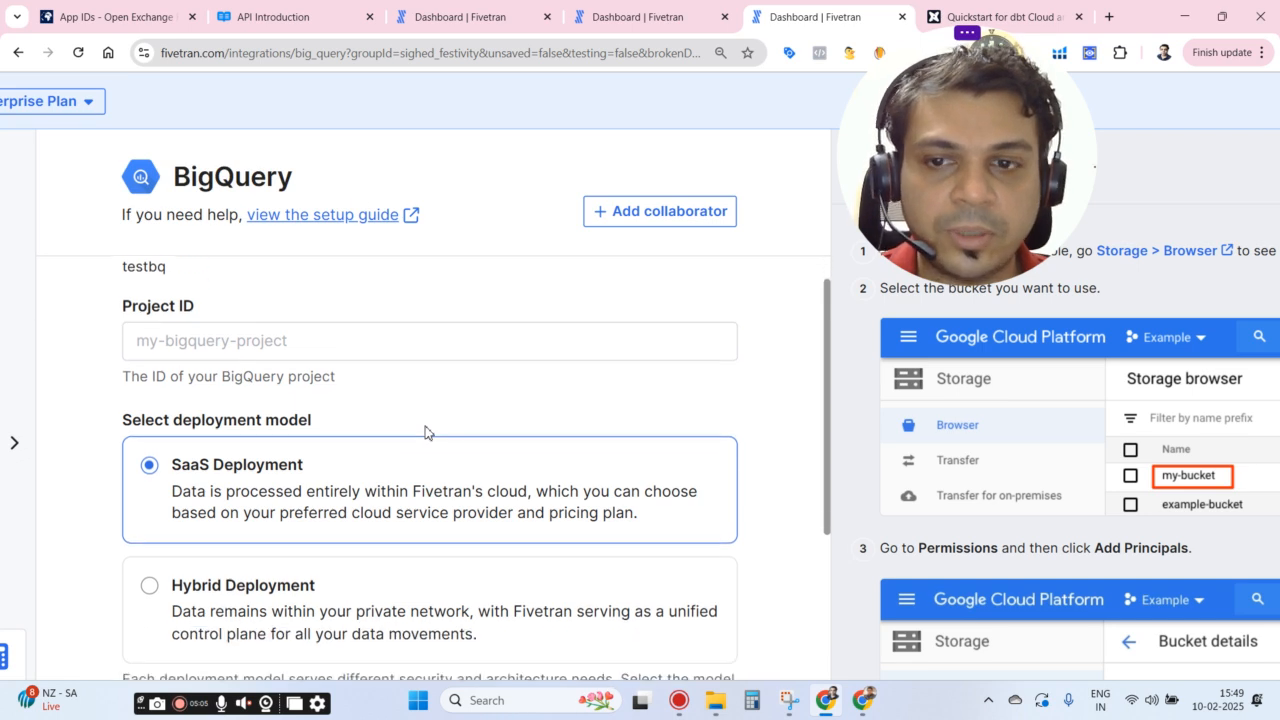
drag(892, 186, 790, 183)
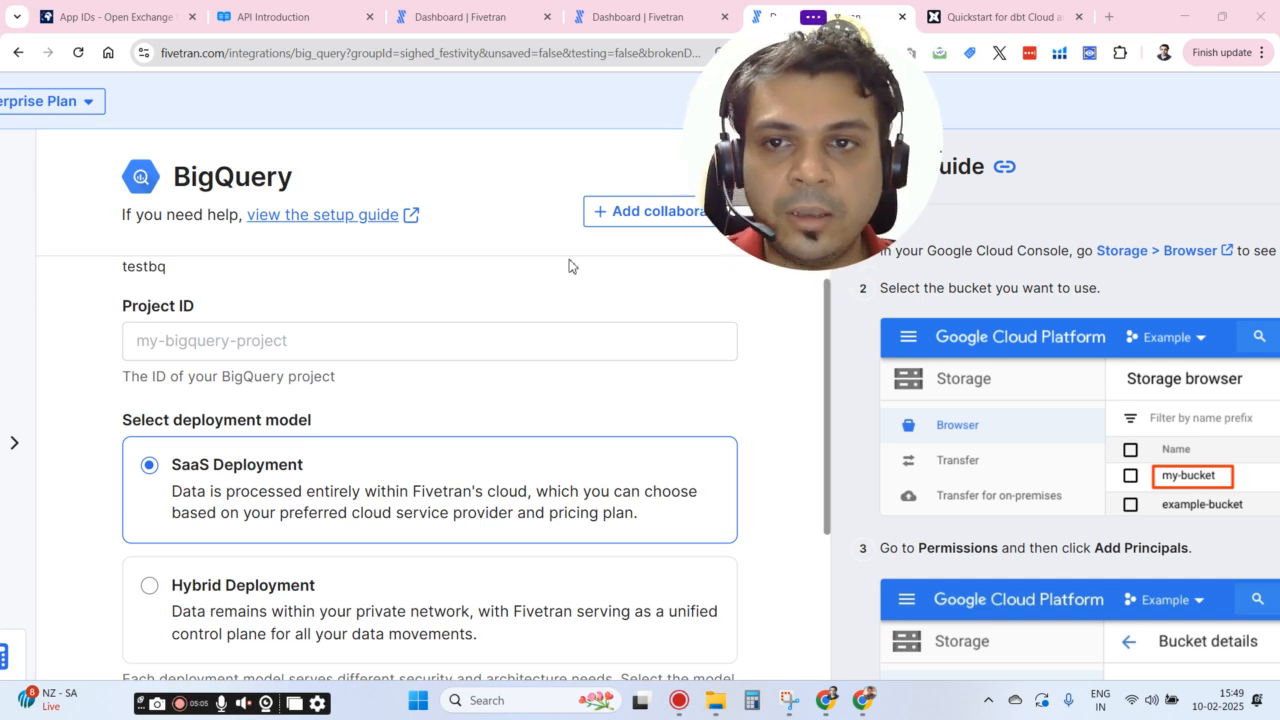
scroll(566, 270, down, 1)
scroll(563, 283, up, 2)
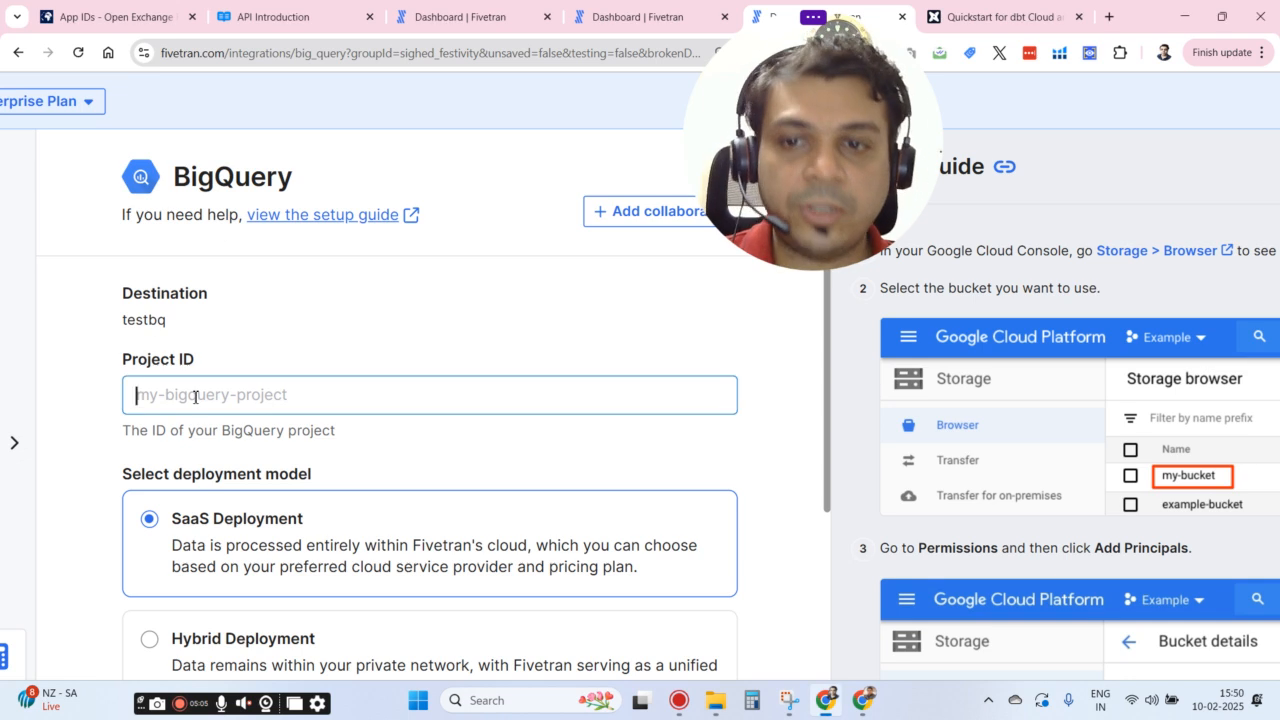
drag(124, 361, 330, 361)
click(330, 361)
Glance at the Google Cloud BigQuery console, and return to the Fivetran form to check the destination name
mouse_move(862, 713)
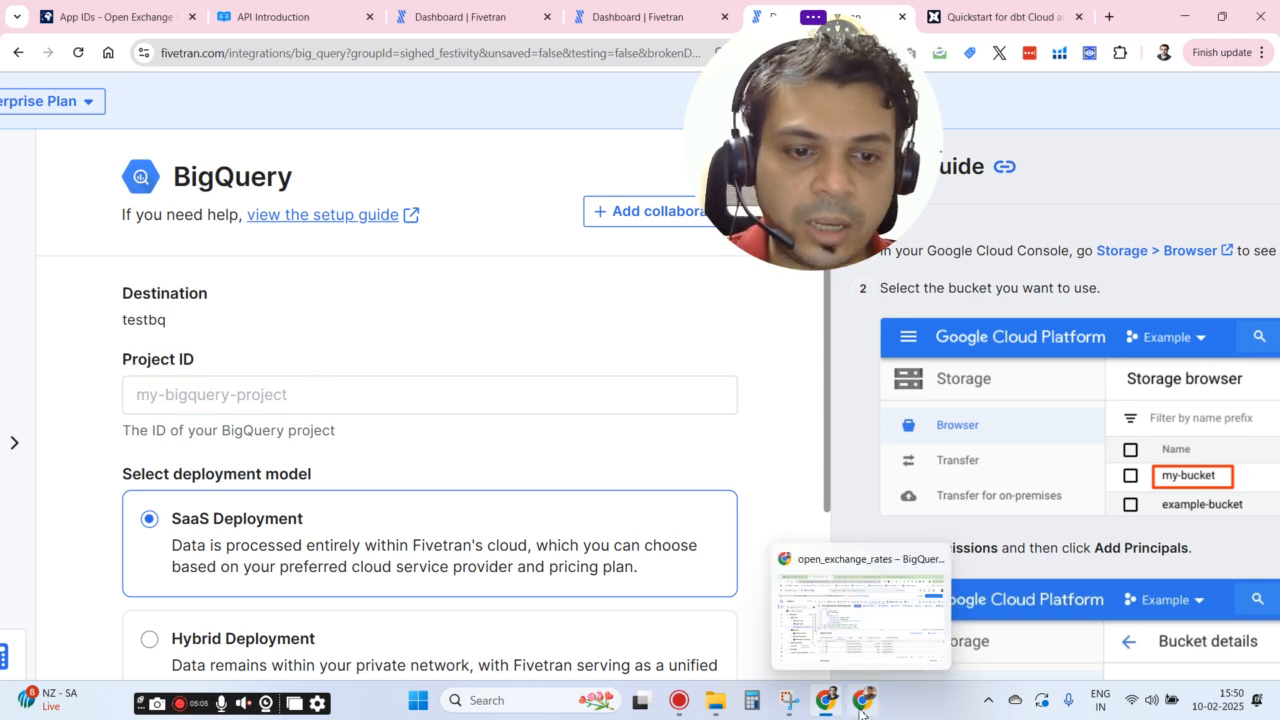
click(808, 630)
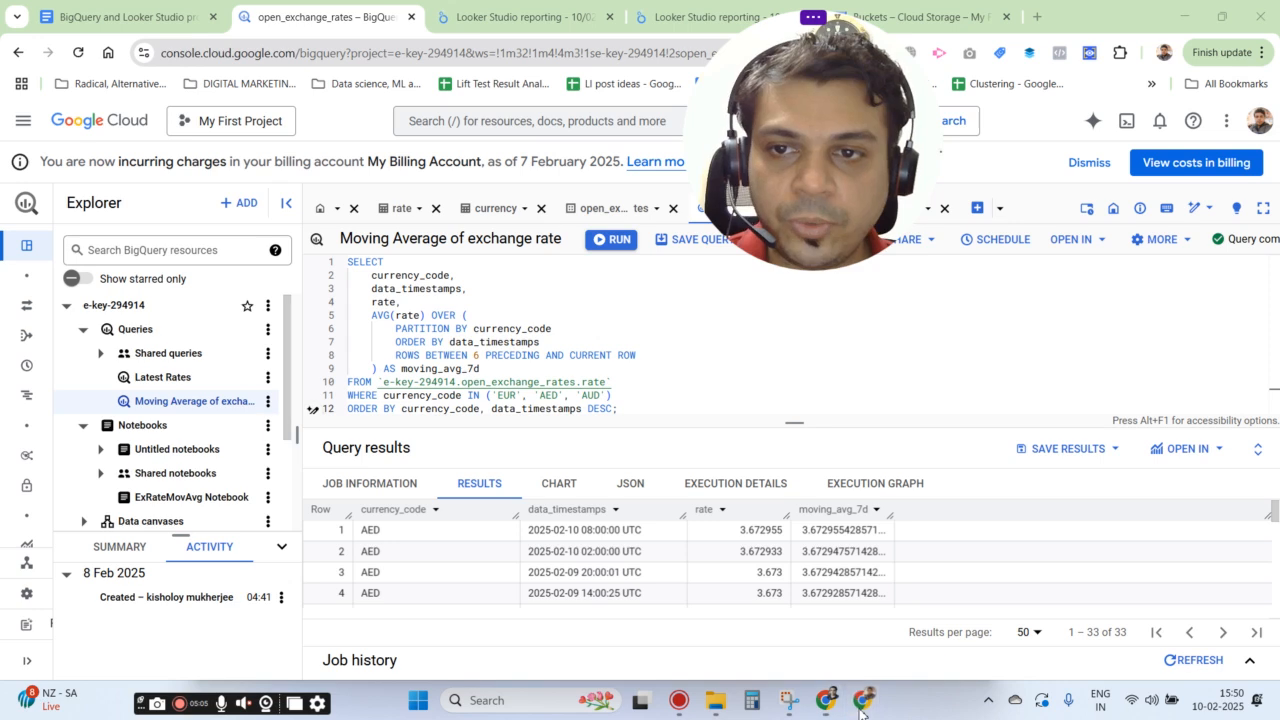
mouse_move(826, 702)
click(798, 638)
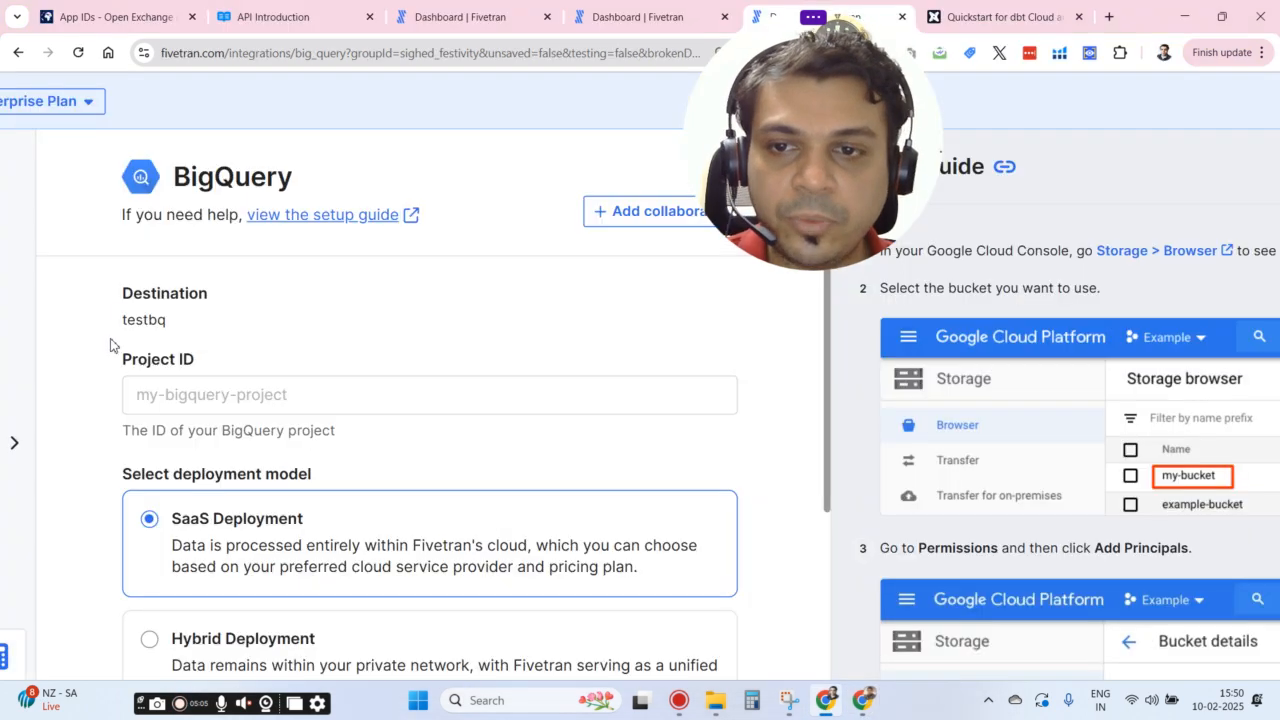
double_click(146, 320)
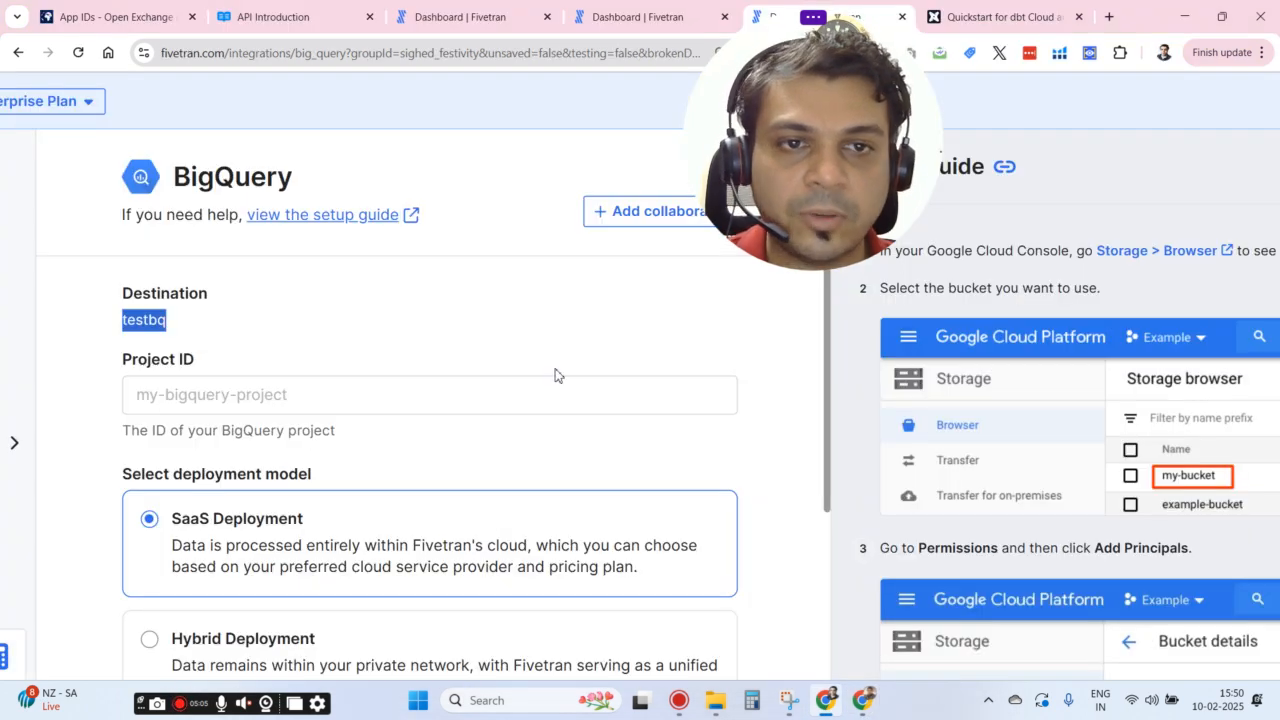
Look up the ID of My First Project in the Google Cloud project picker, and return to the Fivetran destination form
mouse_move(862, 702)
click(844, 635)
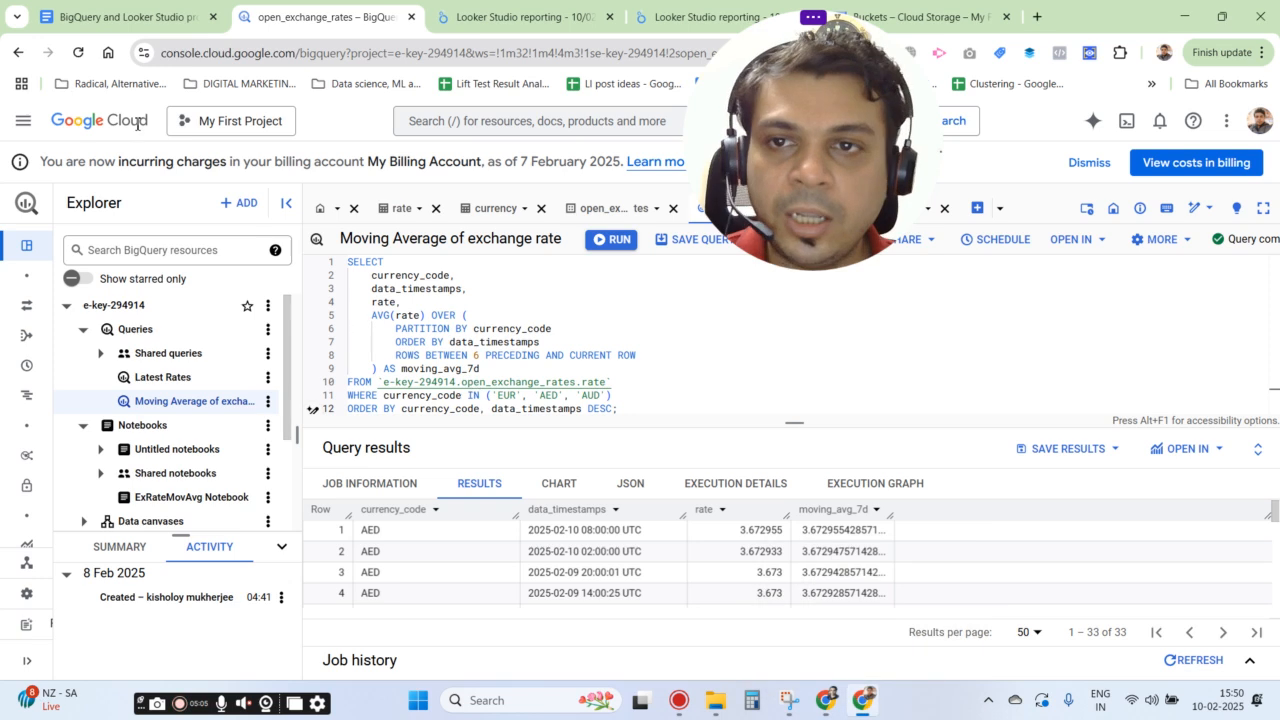
click(256, 122)
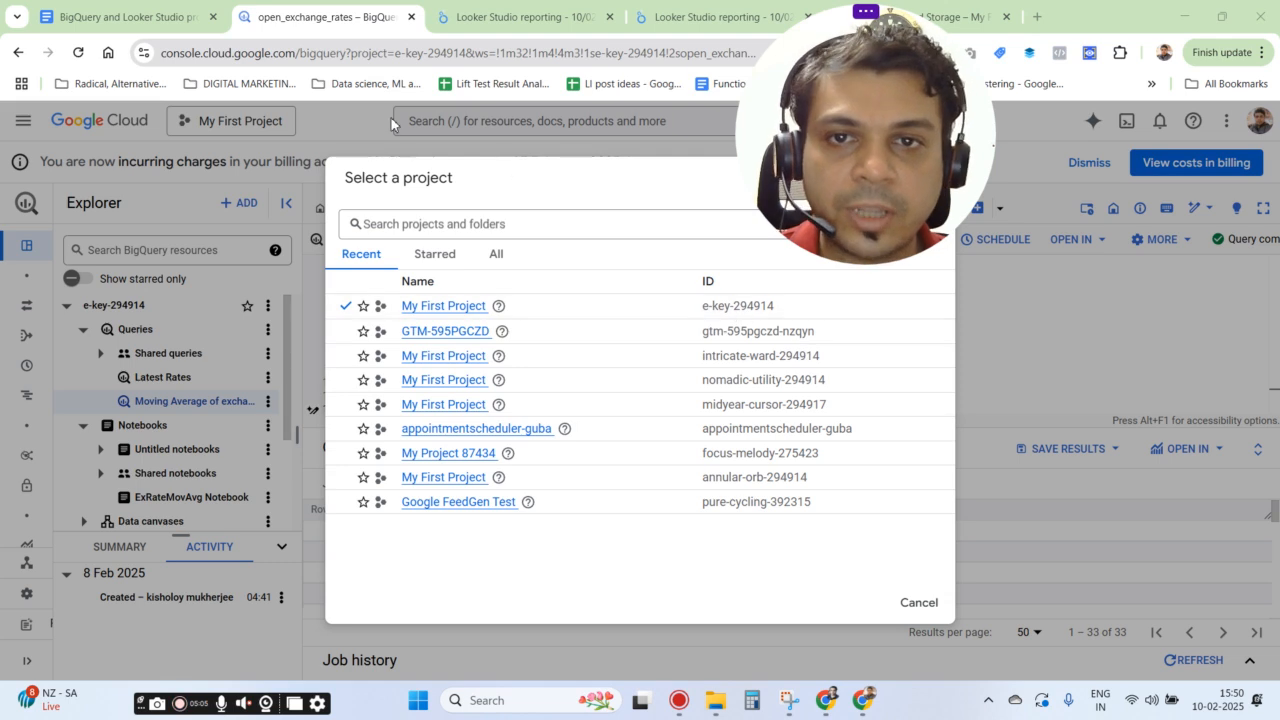
click(776, 310)
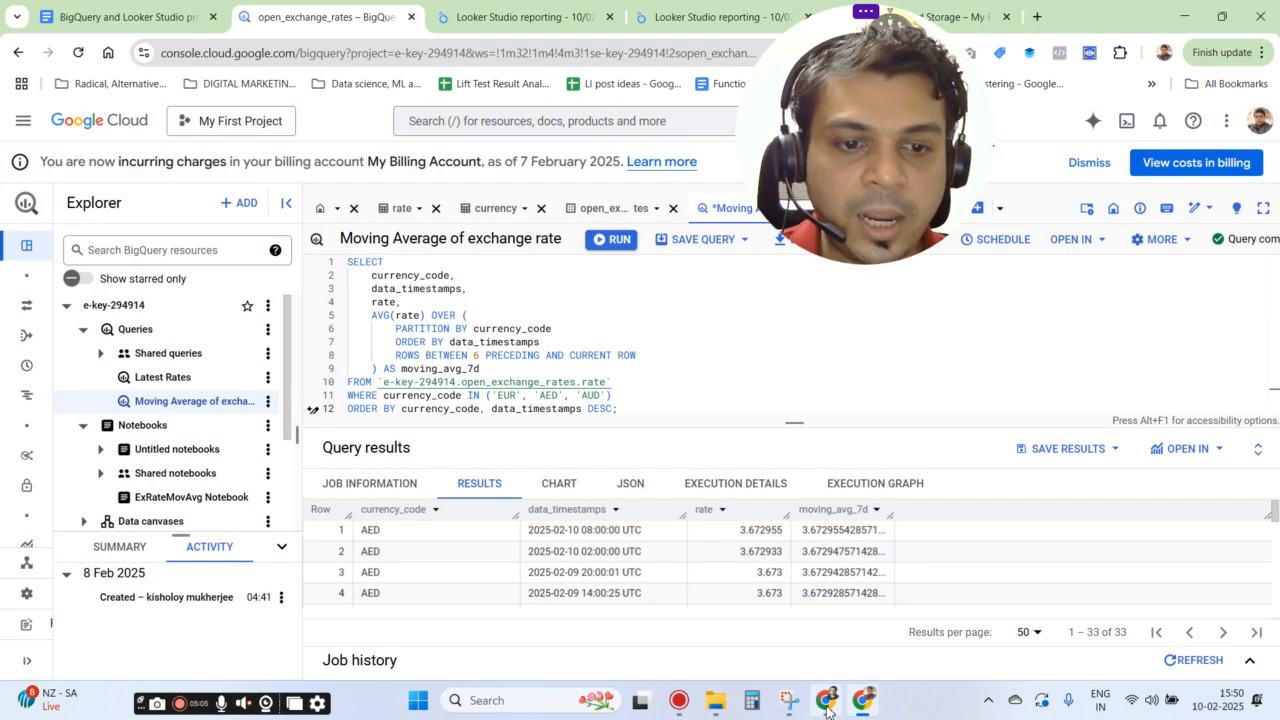
click(815, 610)
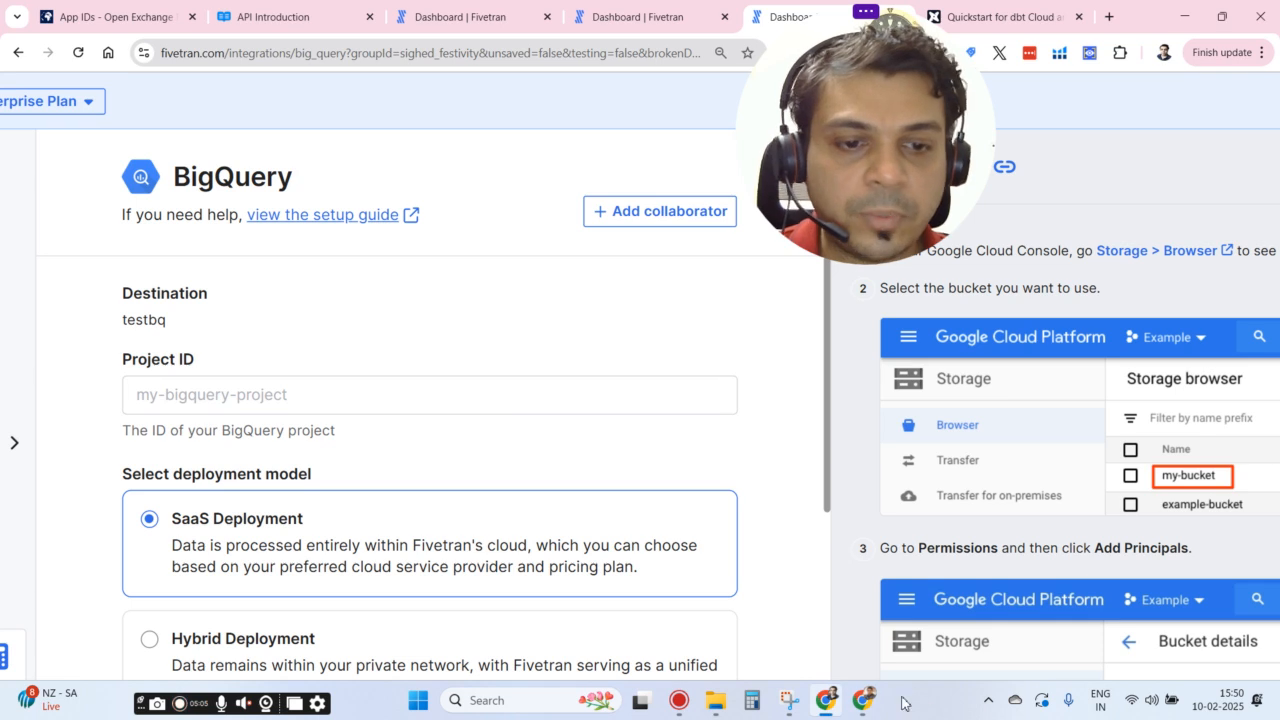
Switch back to the BigQuery console and read the notice about charges in the billing account
key(alt+Tab)
drag(276, 163, 495, 163)
click(437, 165)
drag(875, 148, 735, 148)
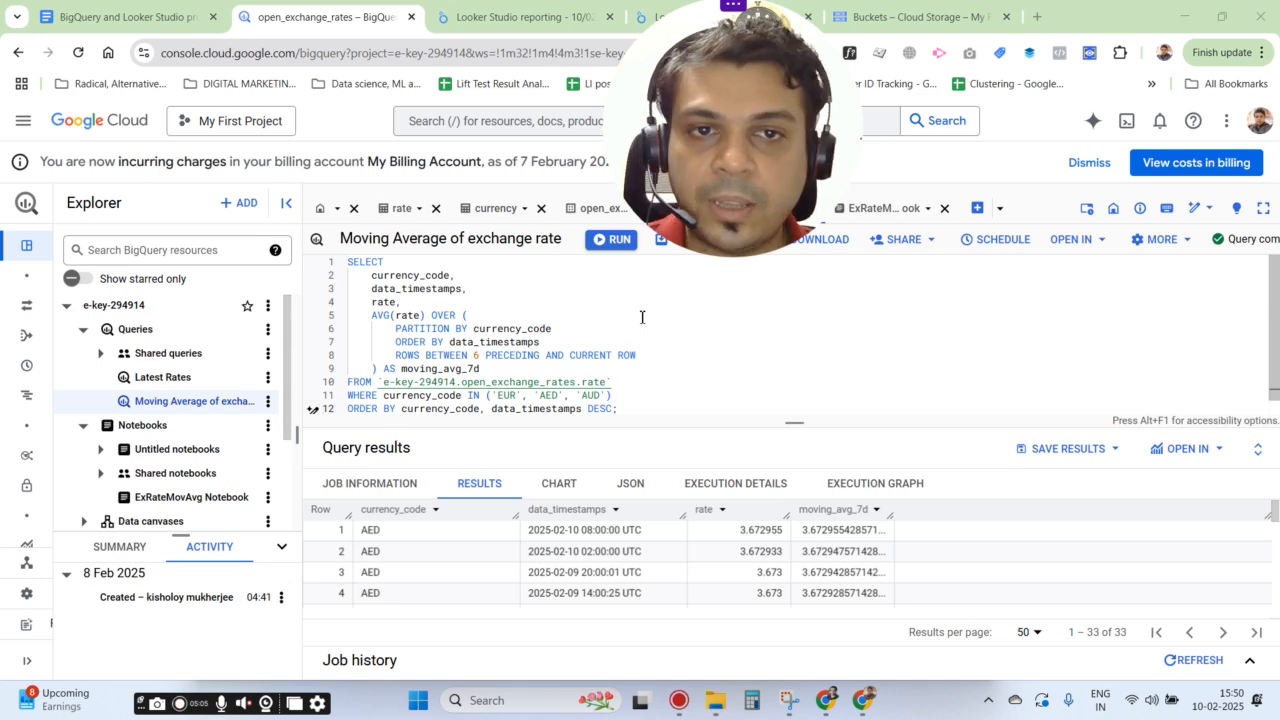
drag(313, 163, 481, 168)
click(496, 168)
drag(120, 168, 430, 167)
click(470, 167)
drag(749, 165, 765, 160)
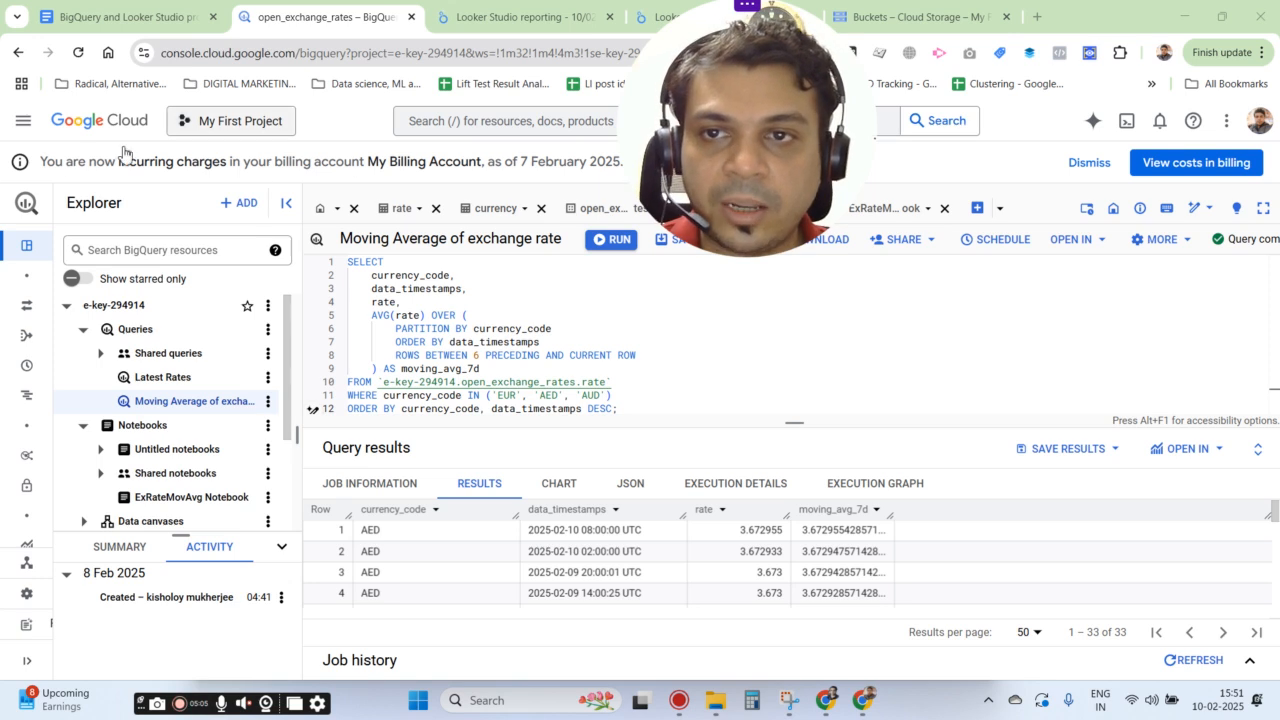
Reread the billing charges notice in the BigQuery console, and return to the Fivetran BigQuery destination form
drag(212, 162, 507, 163)
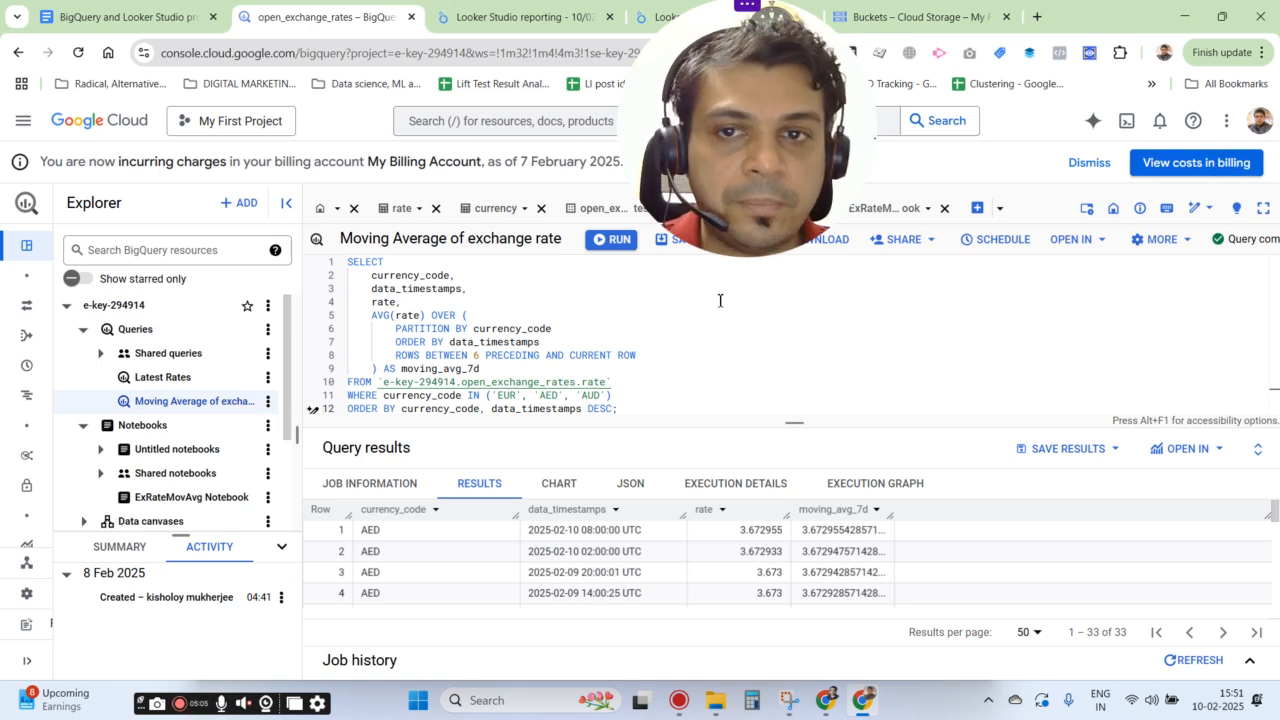
click(825, 700)
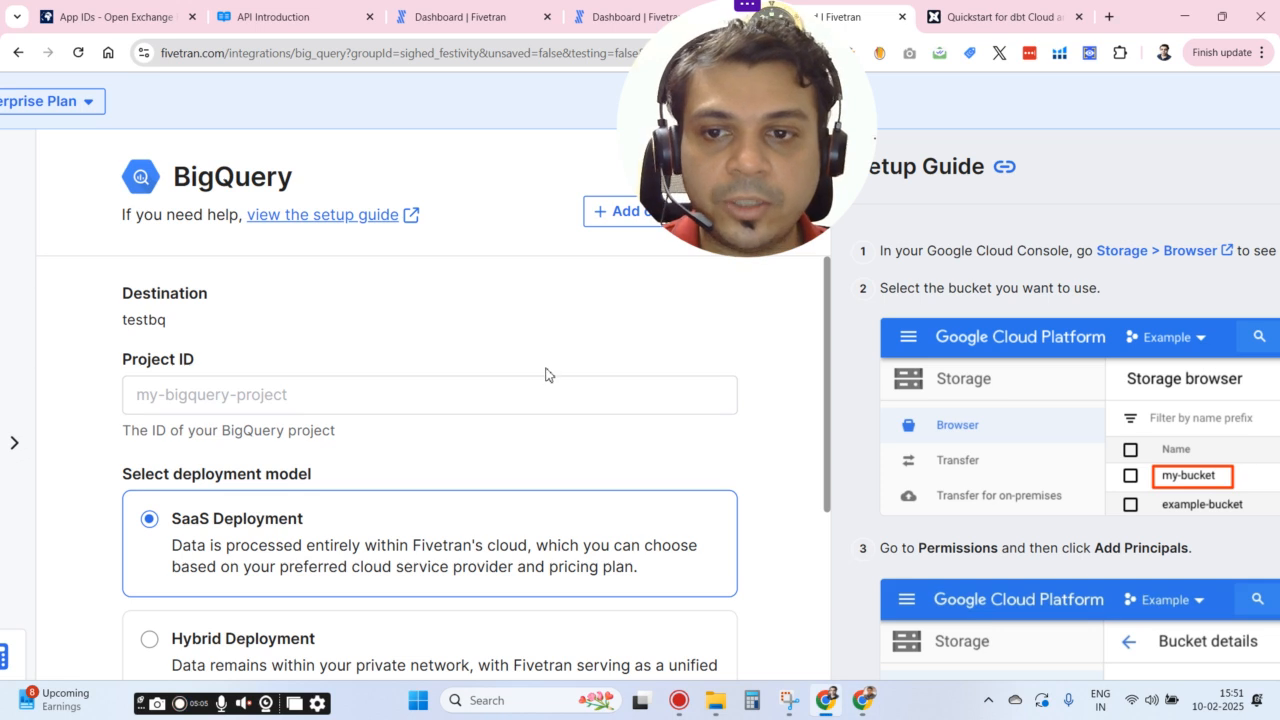
scroll(549, 371, down, 1)
scroll(569, 277, up, 1)
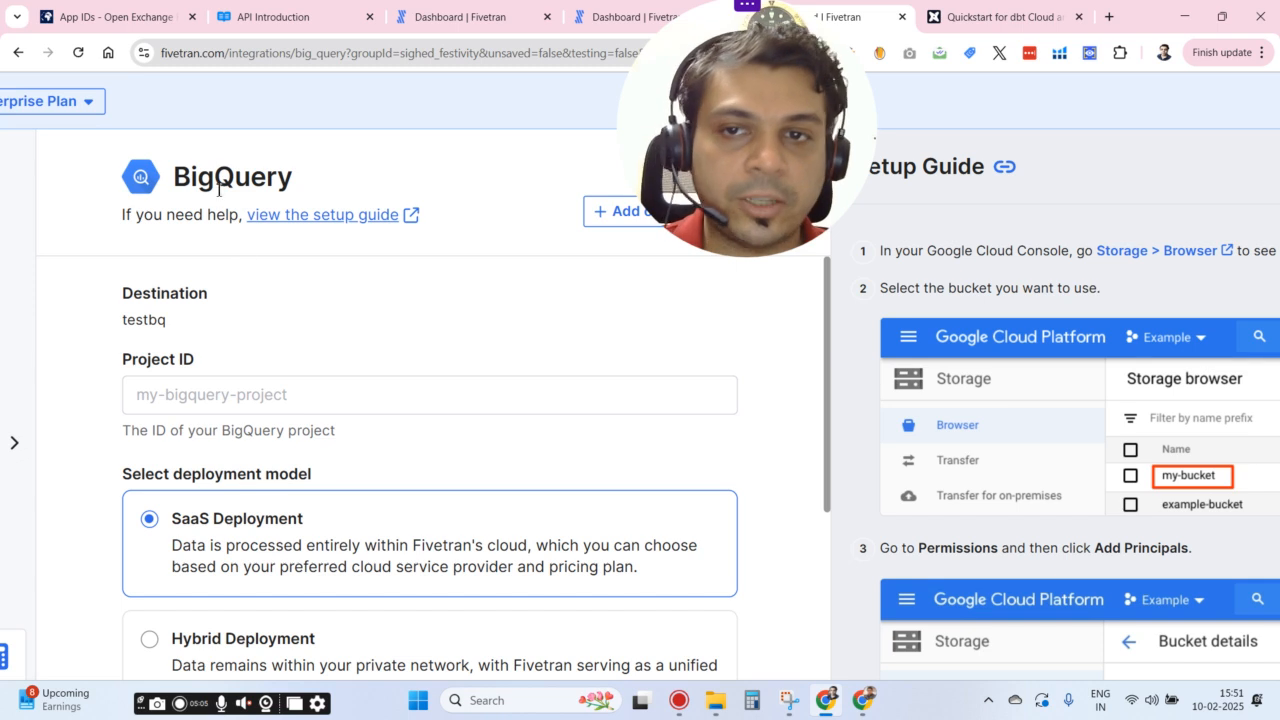
drag(175, 177, 305, 188)
click(390, 248)
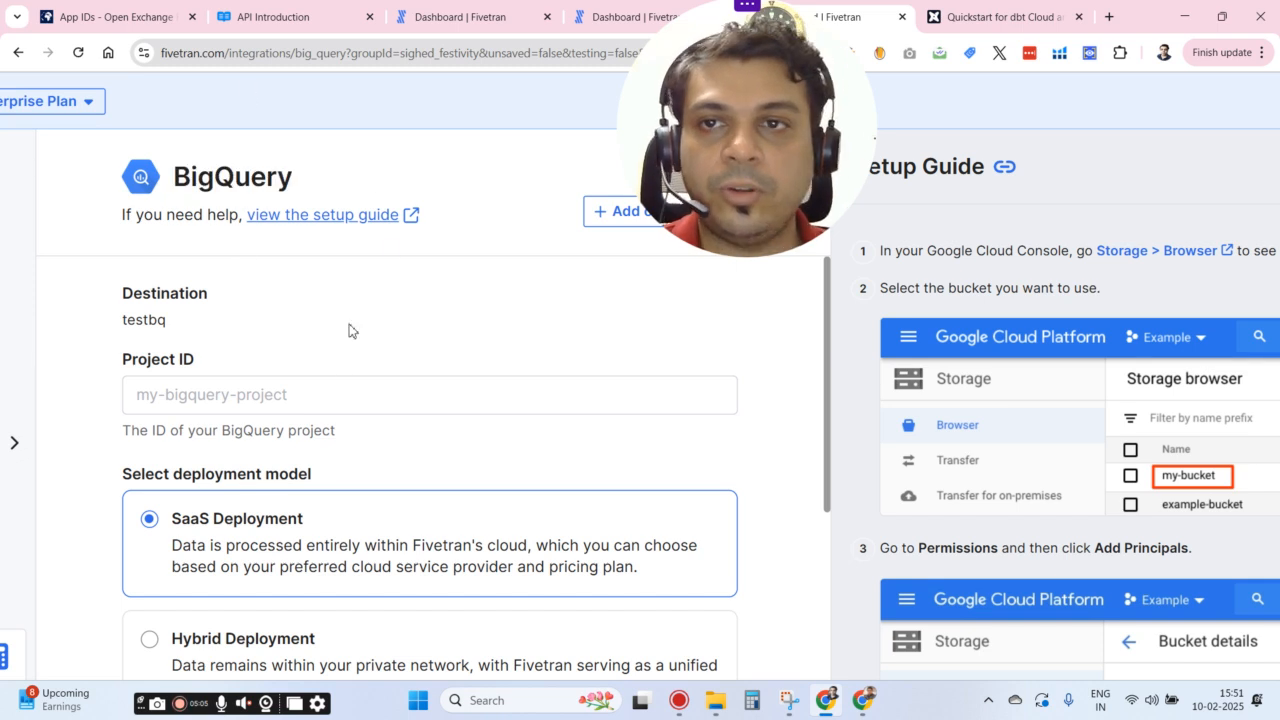
Look over the destination form beside its setup guide, and enlarge and close the guide's Storage browser image
scroll(876, 420, down, 1)
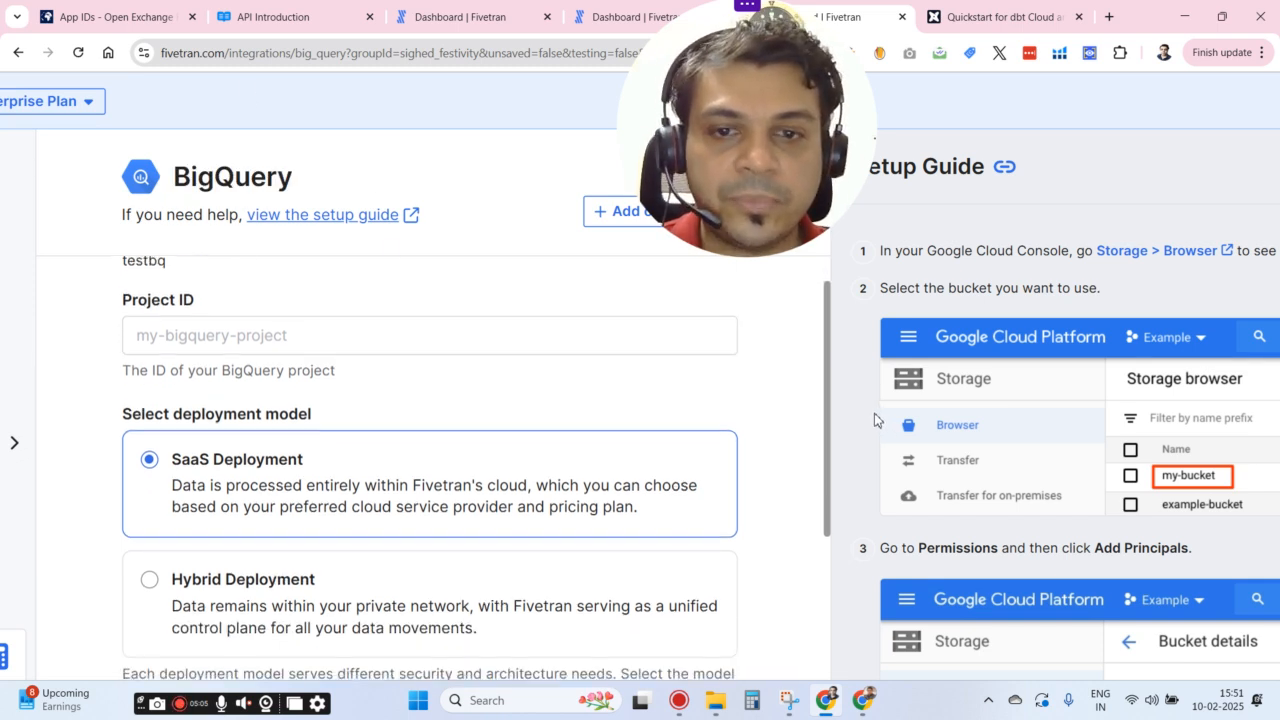
scroll(1070, 385, right, 1)
scroll(965, 392, up, 1)
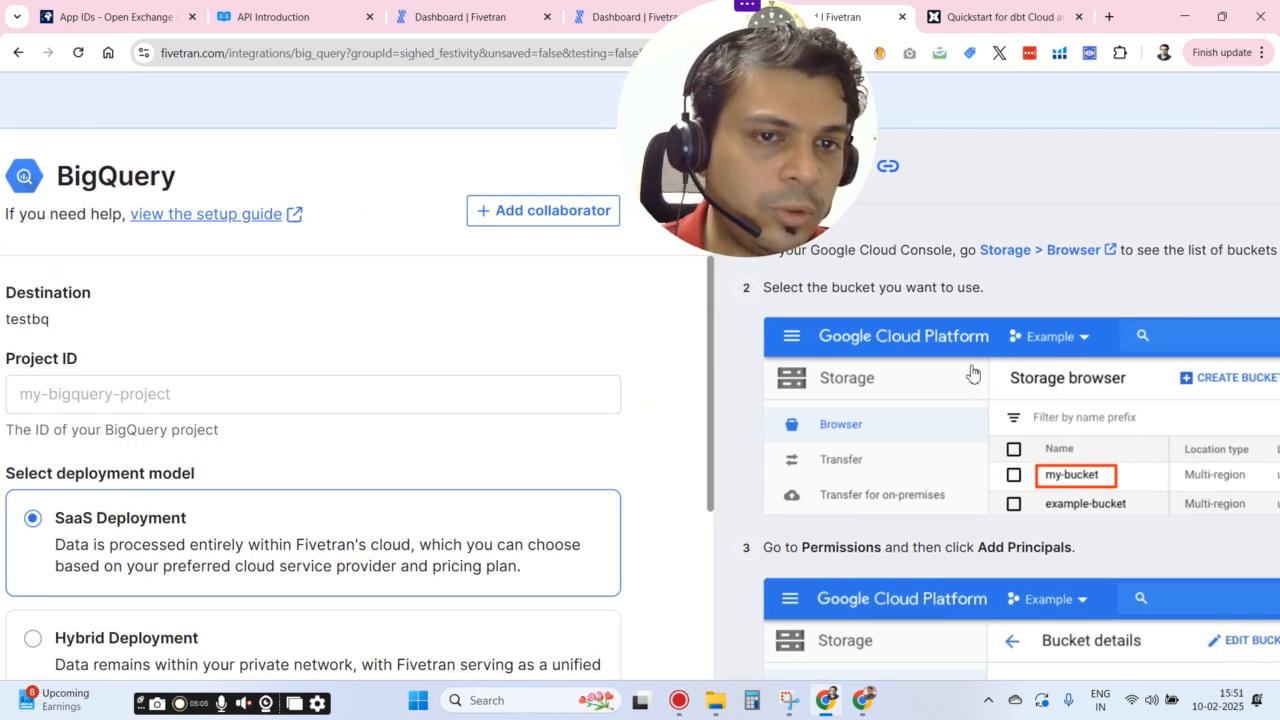
scroll(1045, 400, down, 5)
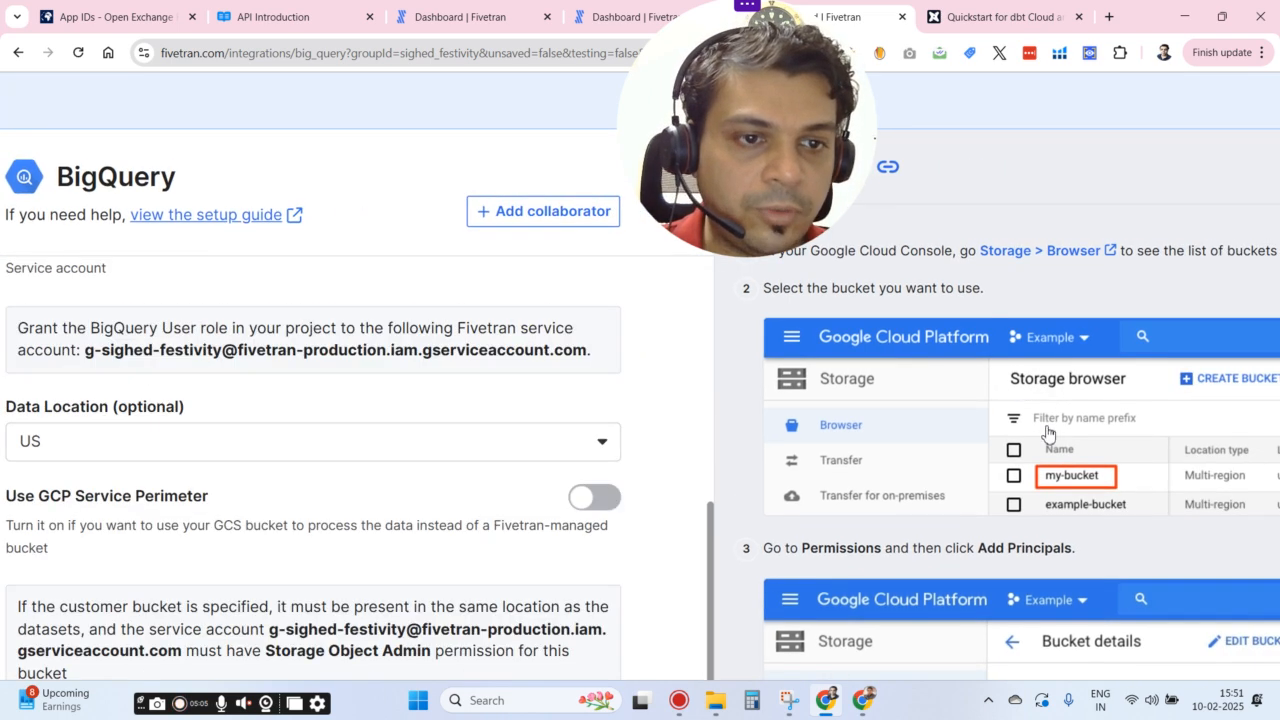
click(1137, 434)
scroll(1217, 400, left, 1)
scroll(1165, 368, down, 1)
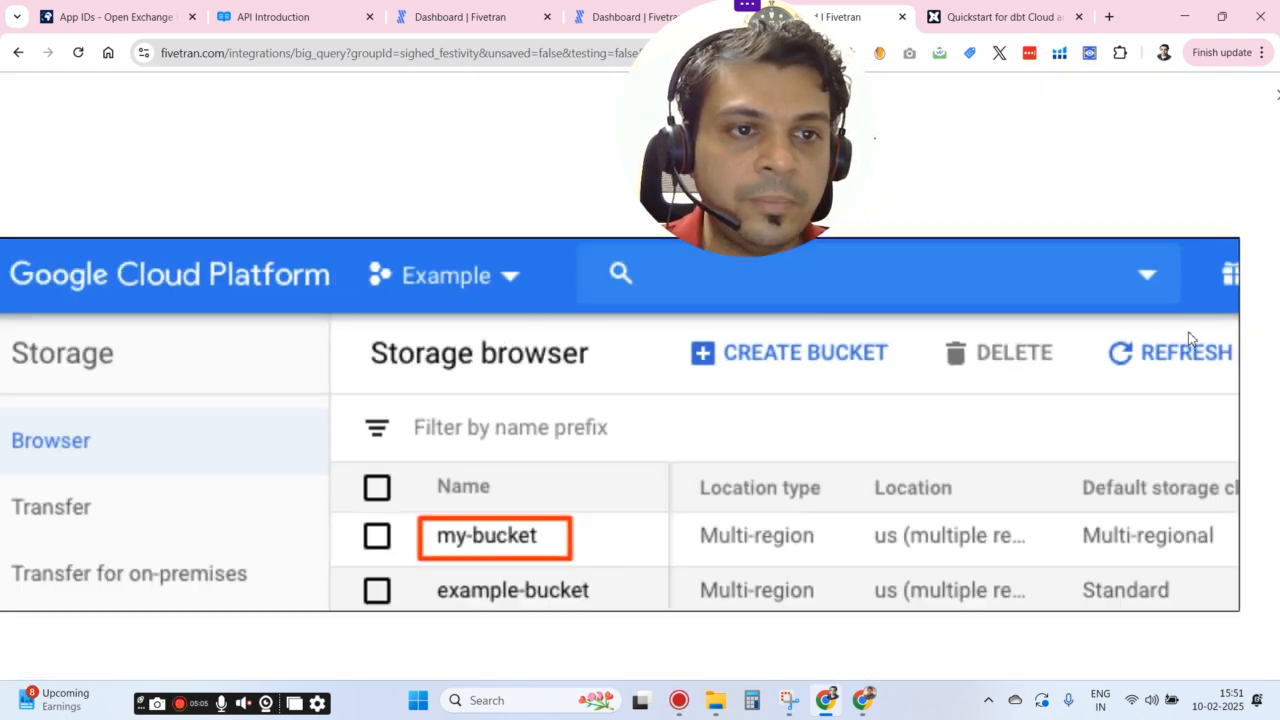
click(1250, 104)
ctrl+scroll(805, 345, up, 3)
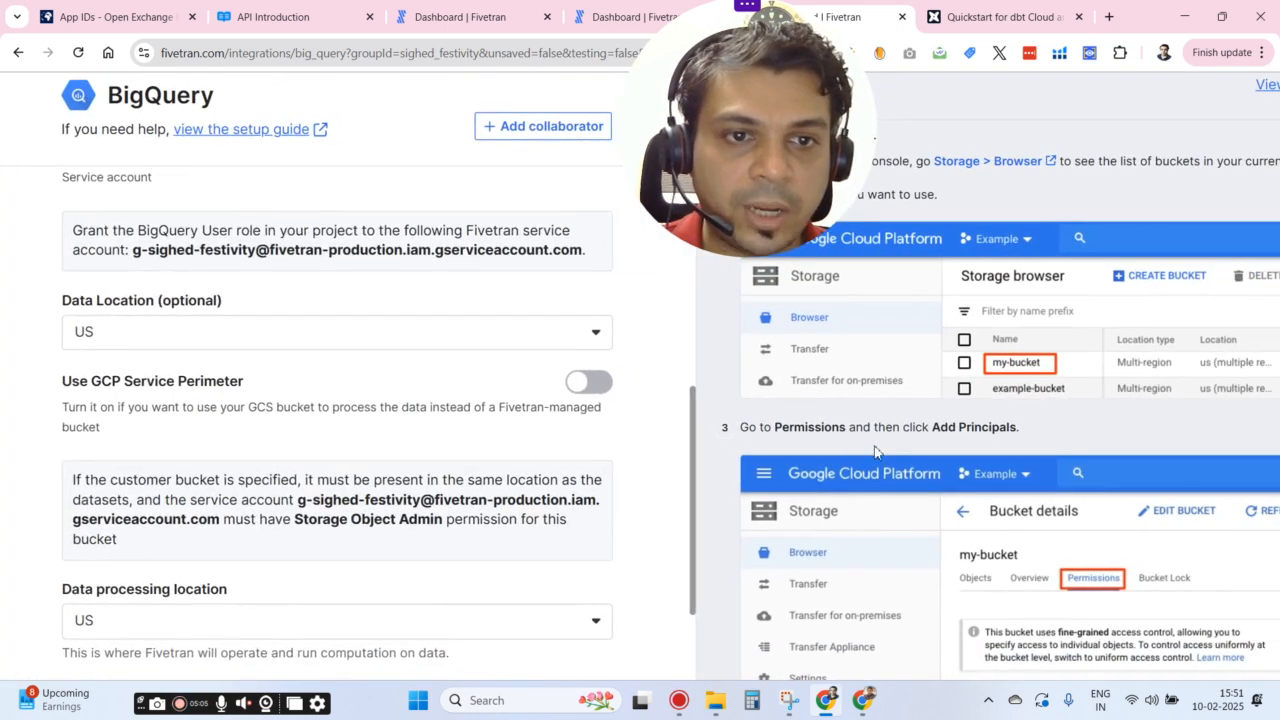
Examine the deployment model, service account, data location and GCP Service Perimeter settings of the destination form
scroll(510, 460, down, 2)
scroll(510, 460, up, 6)
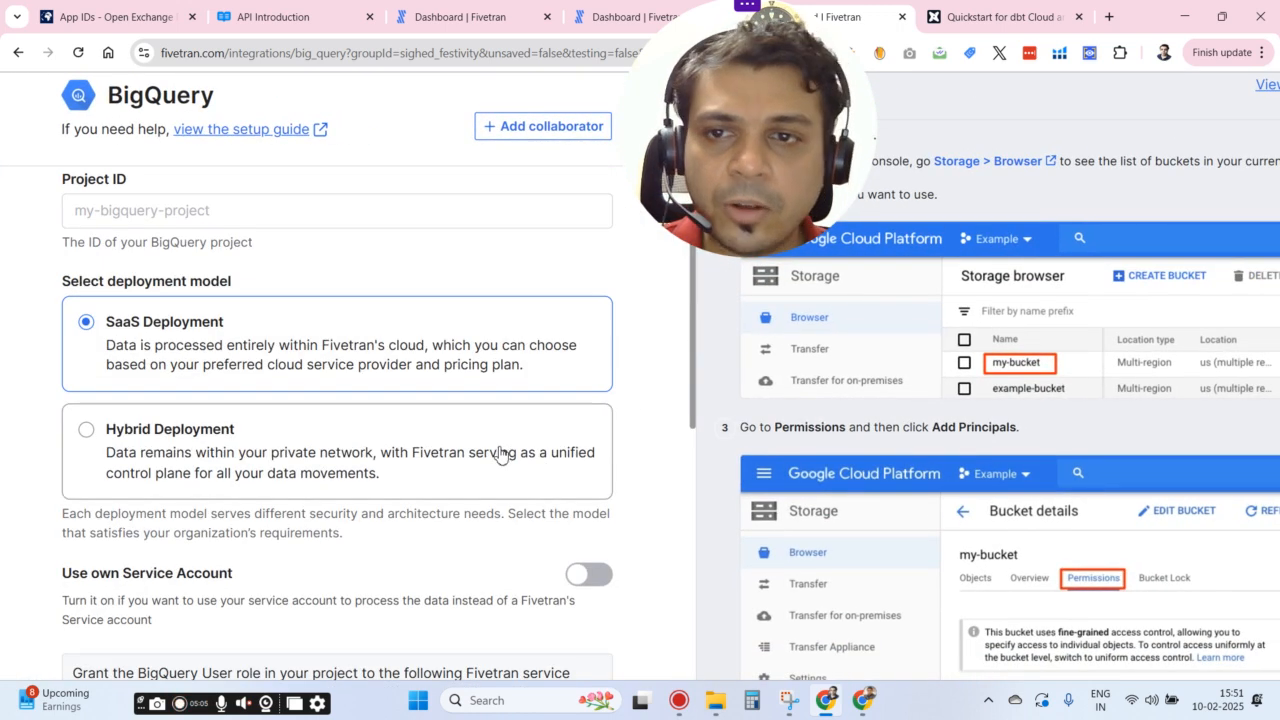
ctrl+scroll(474, 426, up, 2)
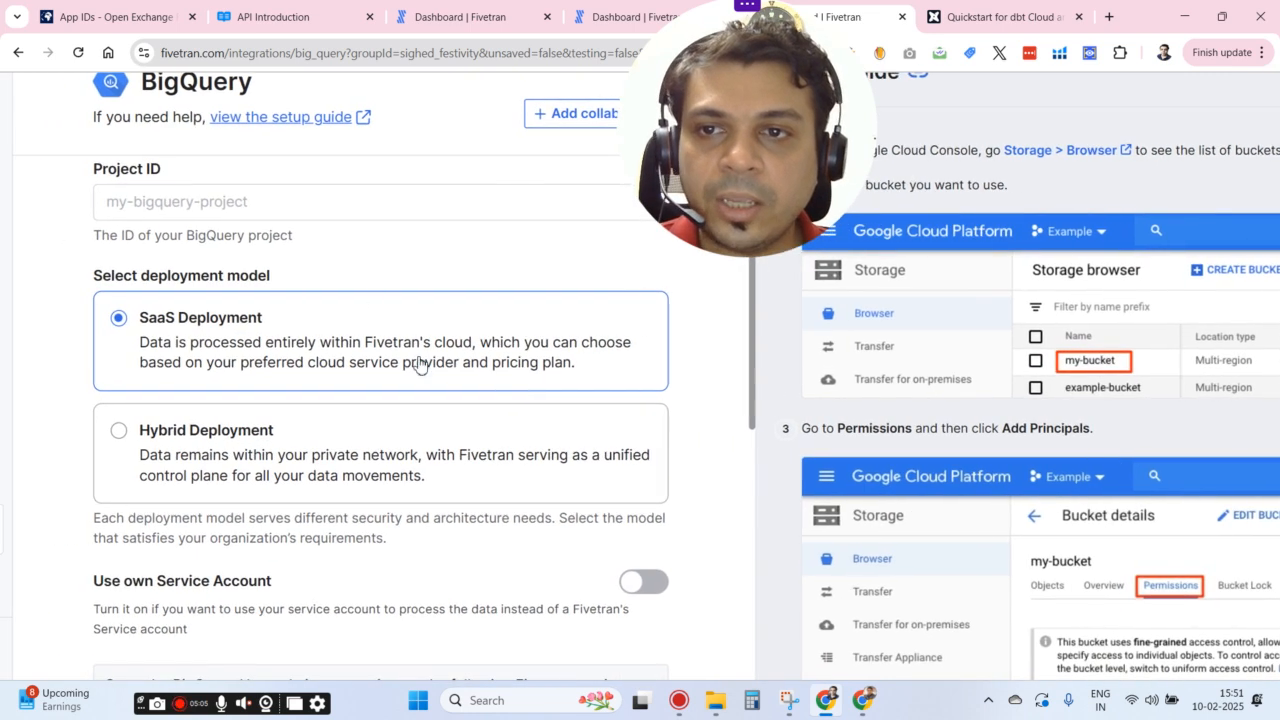
scroll(226, 290, down, 1)
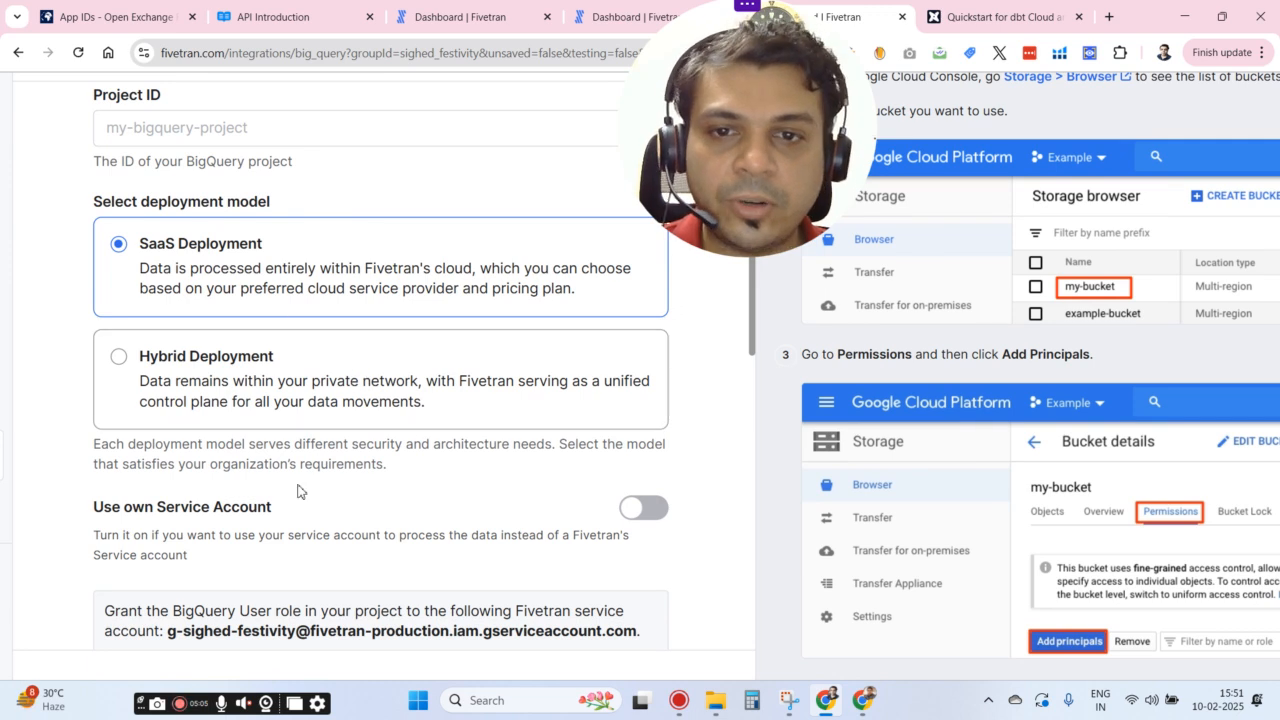
scroll(130, 289, down, 2)
scroll(120, 250, down, 3)
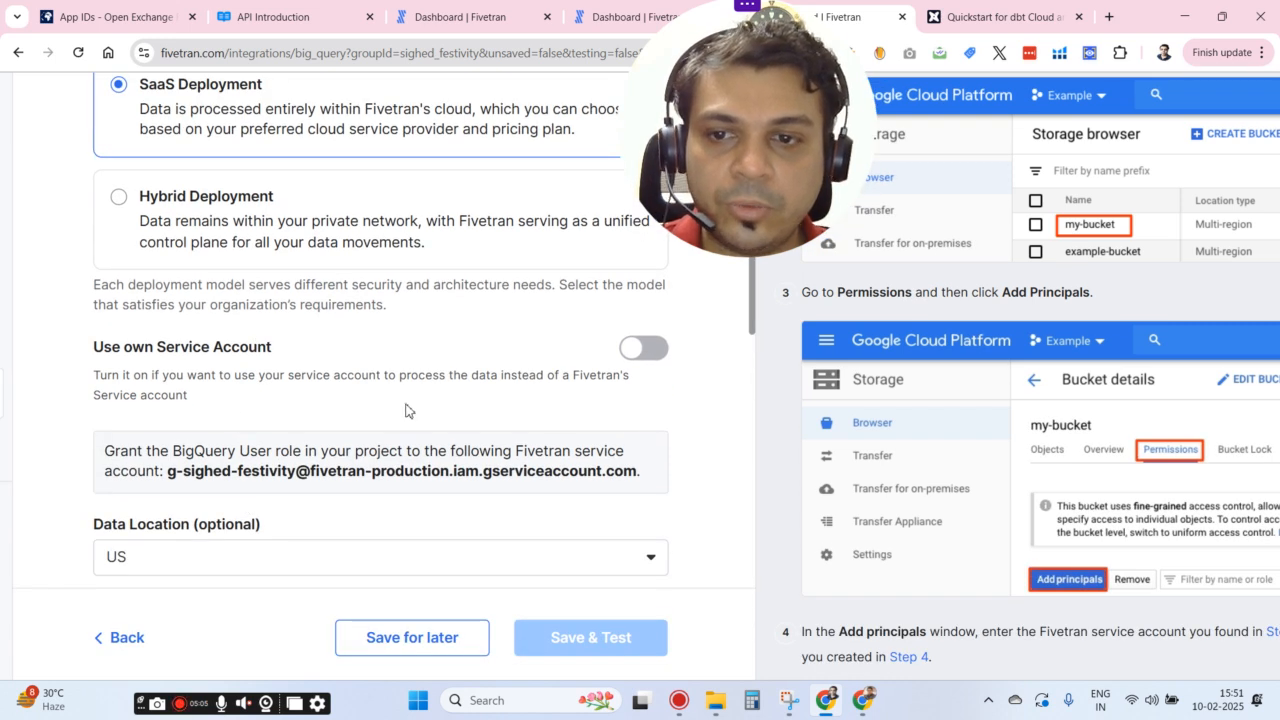
key(ctrl+minus)
key(ctrl+minus)
scroll(314, 419, down, 3)
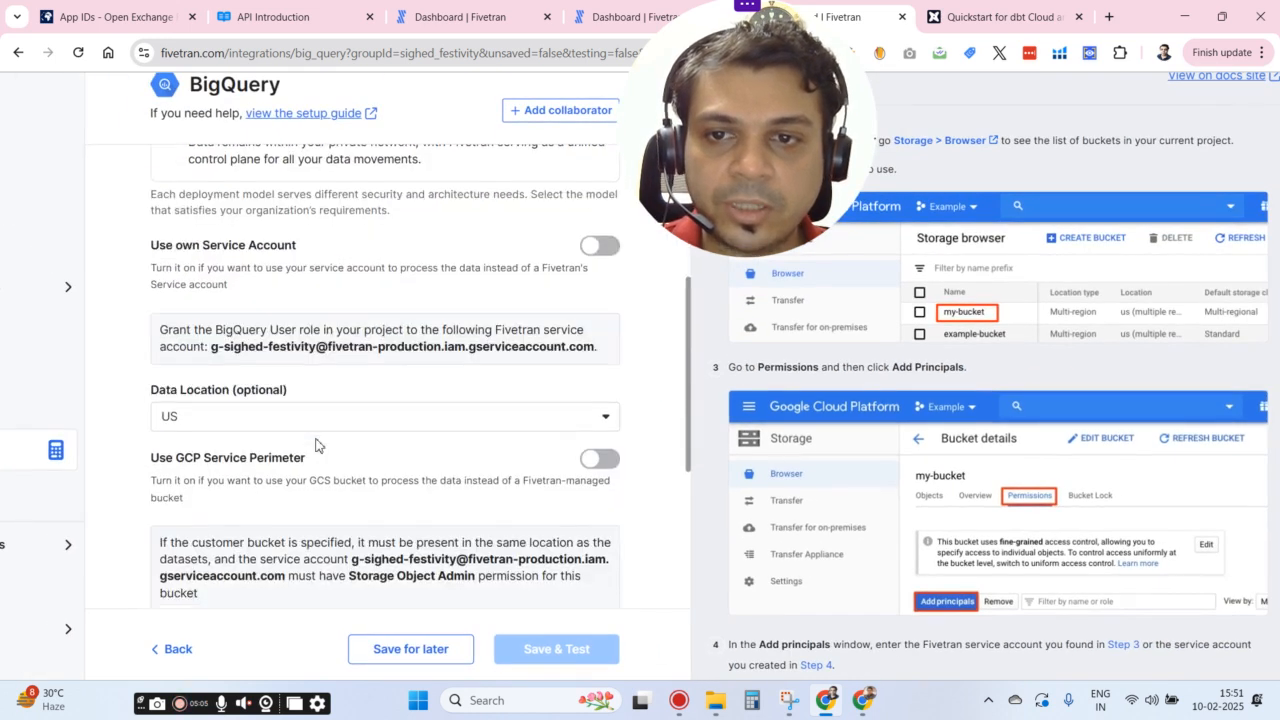
key(ctrl+plus)
key(ctrl+plus)
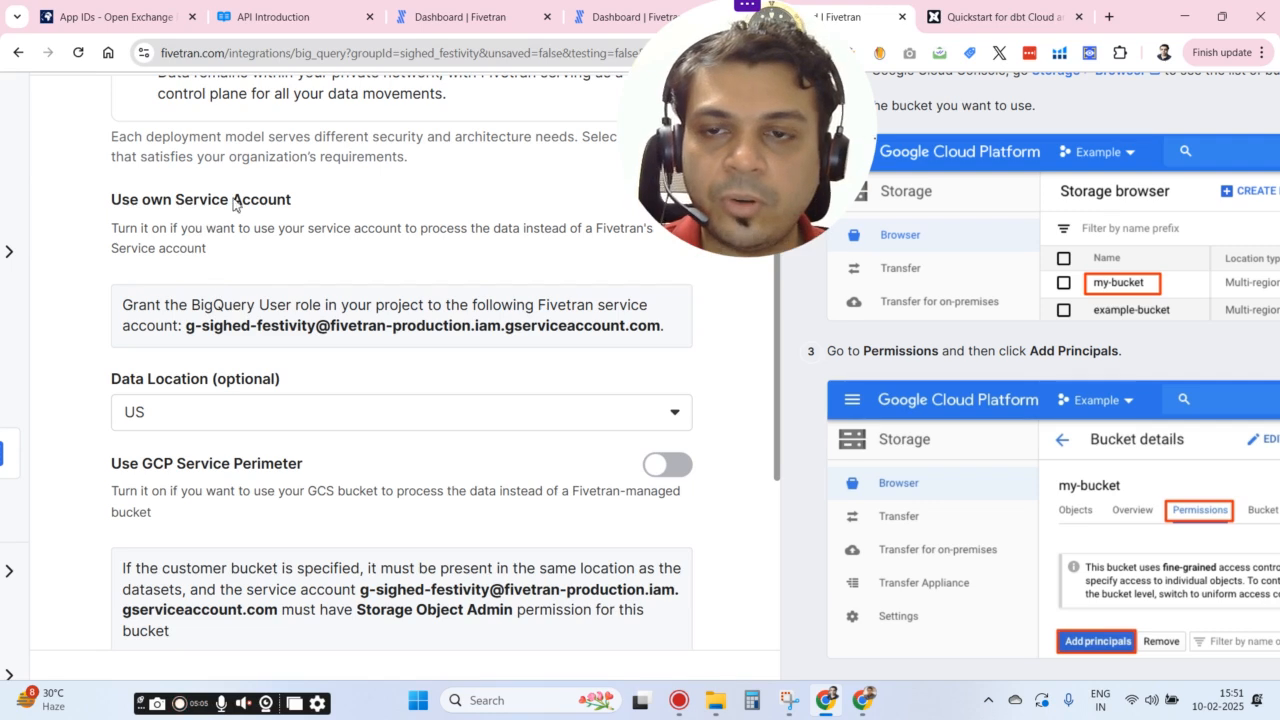
Turn on Use own Service Account to inspect its private key field, and turn the option off again
click(282, 204)
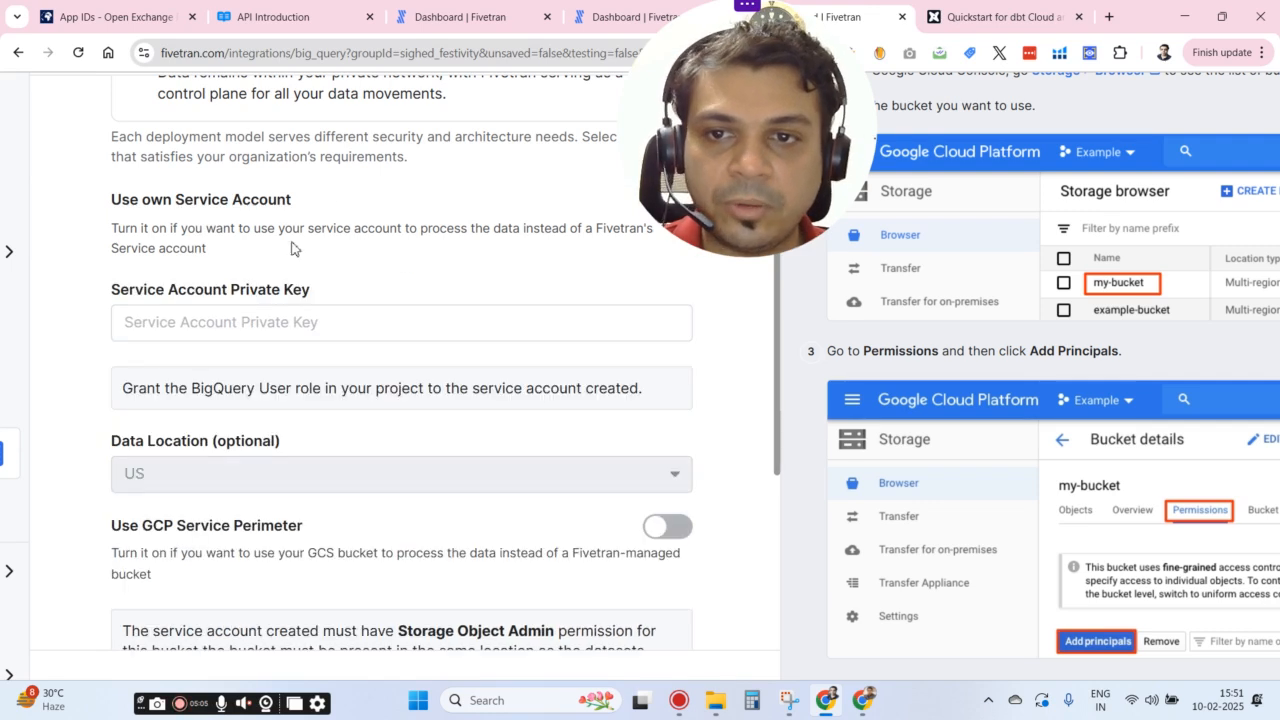
scroll(400, 304, up, 1)
scroll(626, 340, down, 1)
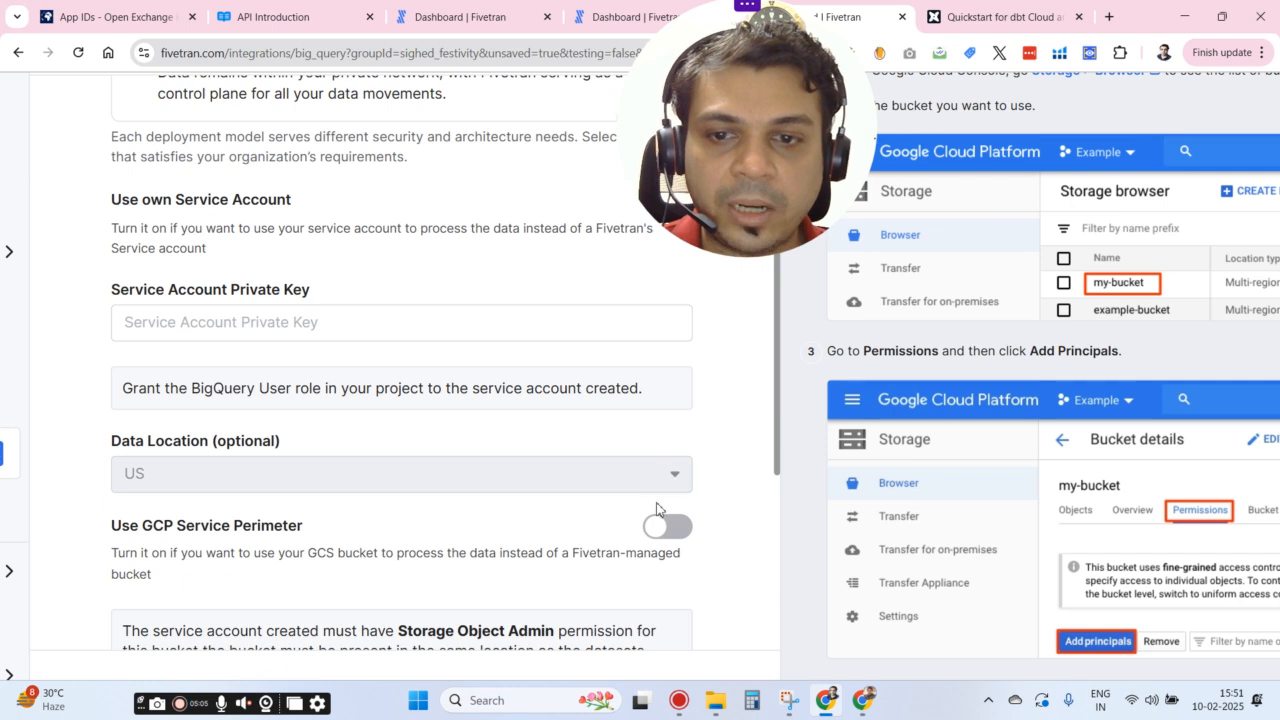
scroll(560, 490, up, 2)
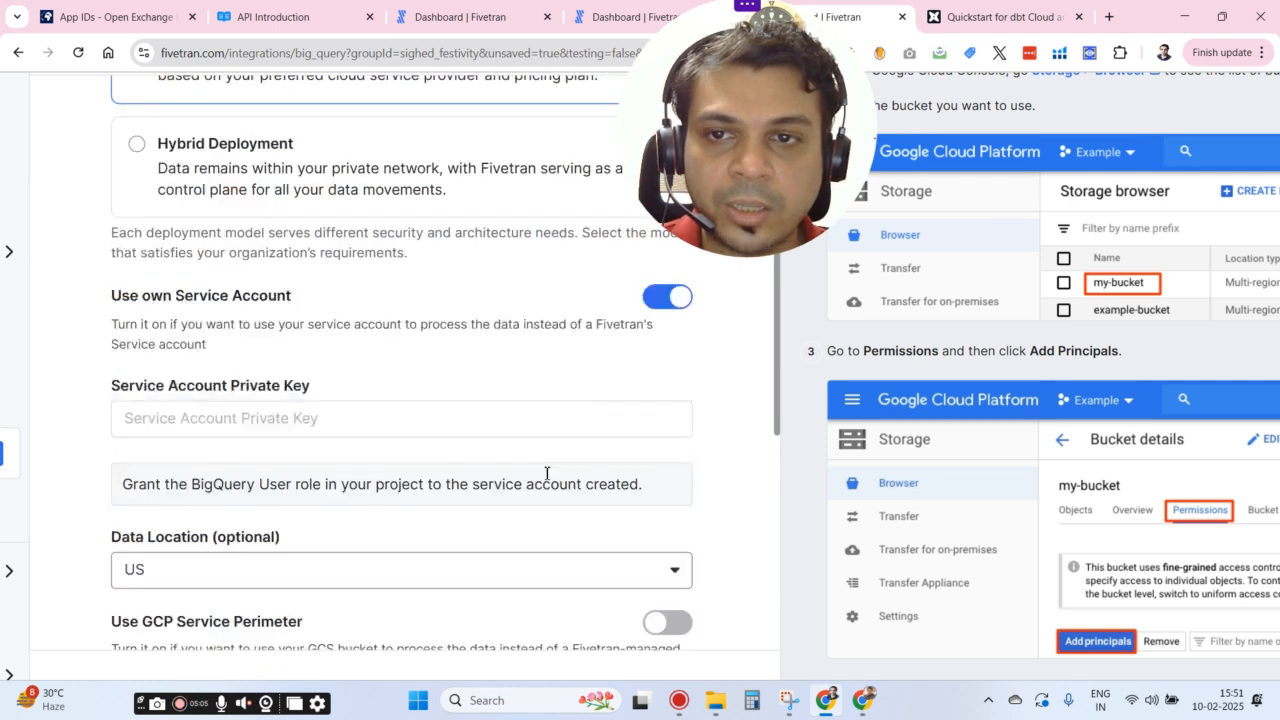
click(677, 371)
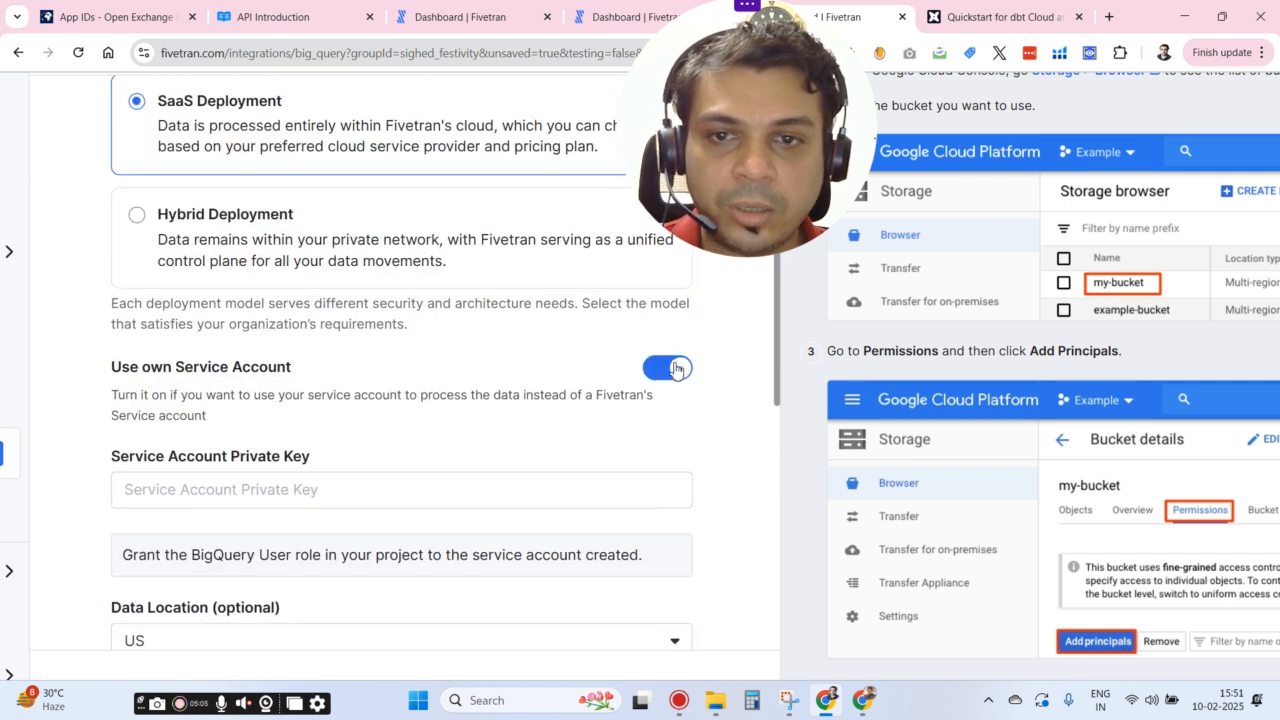
scroll(305, 428, down, 1)
drag(538, 392, 632, 394)
drag(187, 409, 648, 410)
click(283, 396)
scroll(314, 476, down, 1)
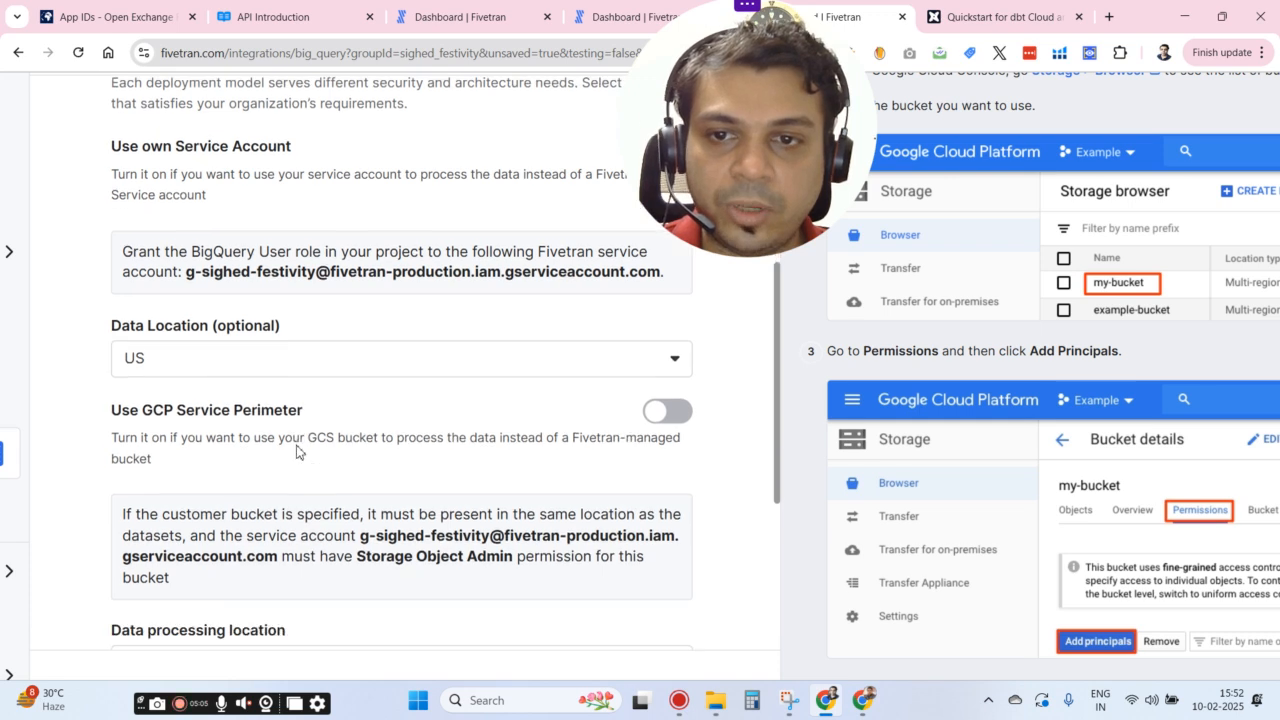
Check the available options for Data processing location and Cloud service provider without changing either setting
scroll(360, 475, down, 1)
scroll(395, 474, down, 3)
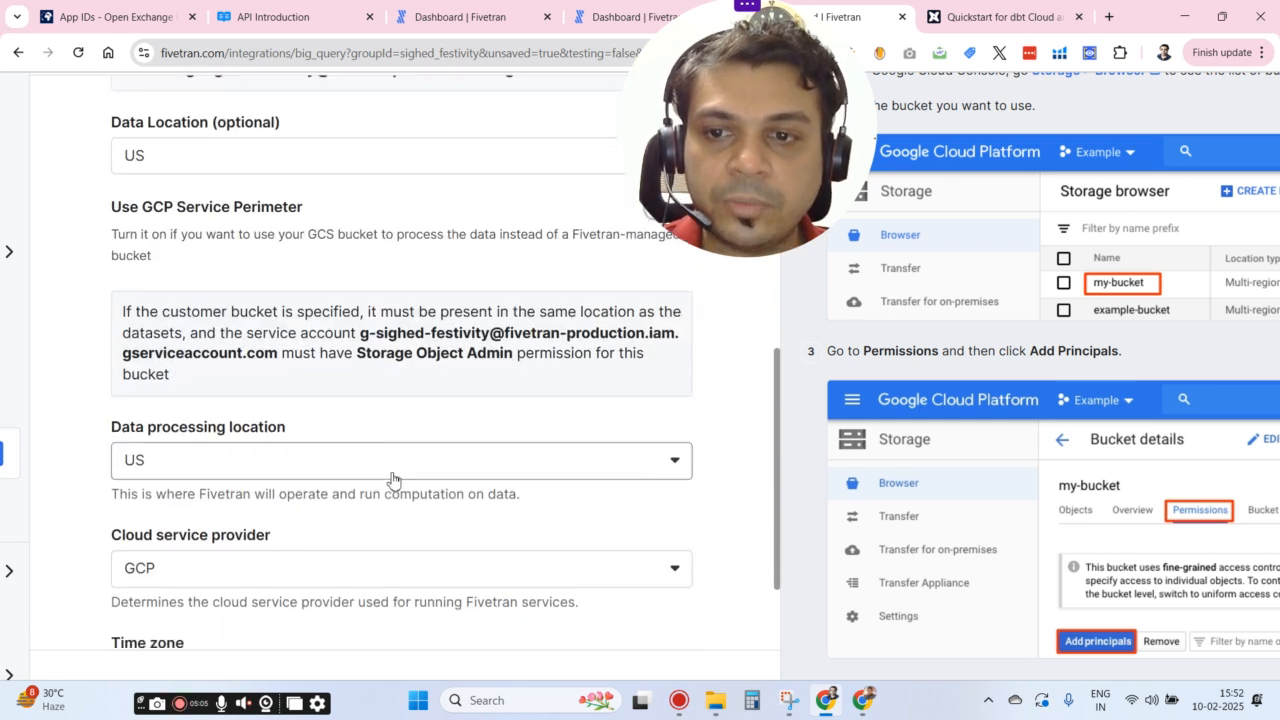
click(400, 304)
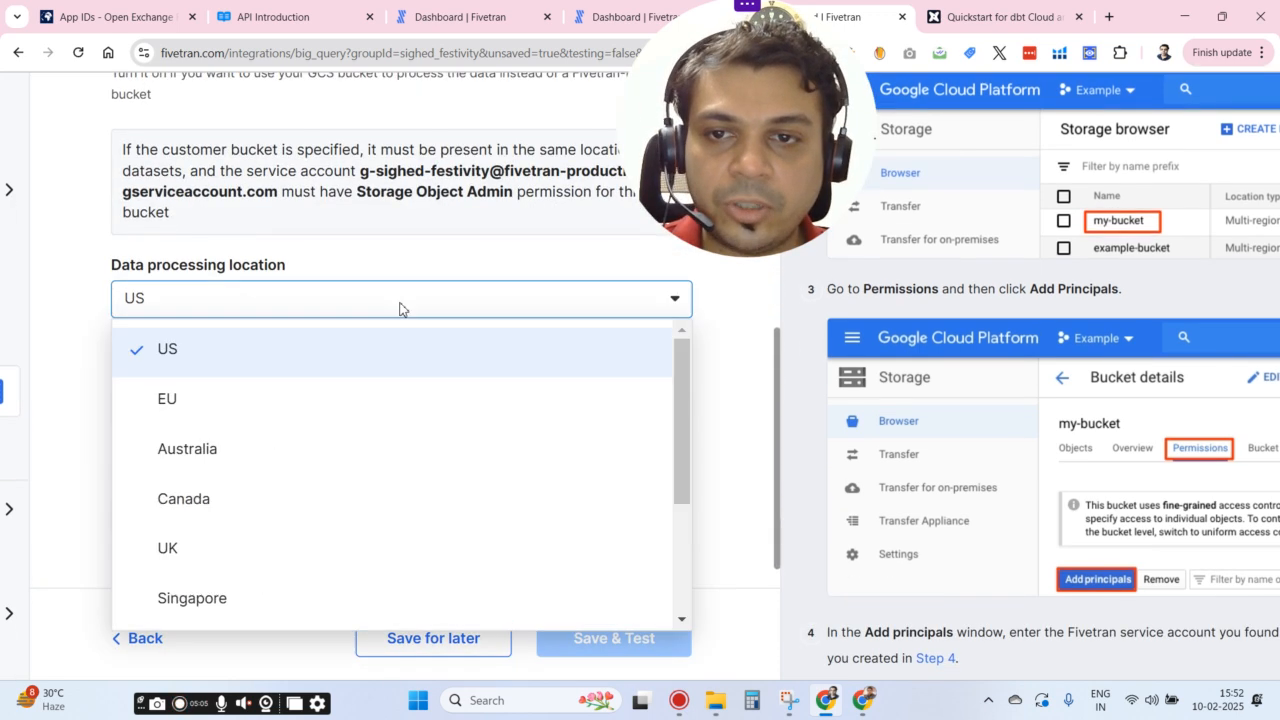
click(274, 229)
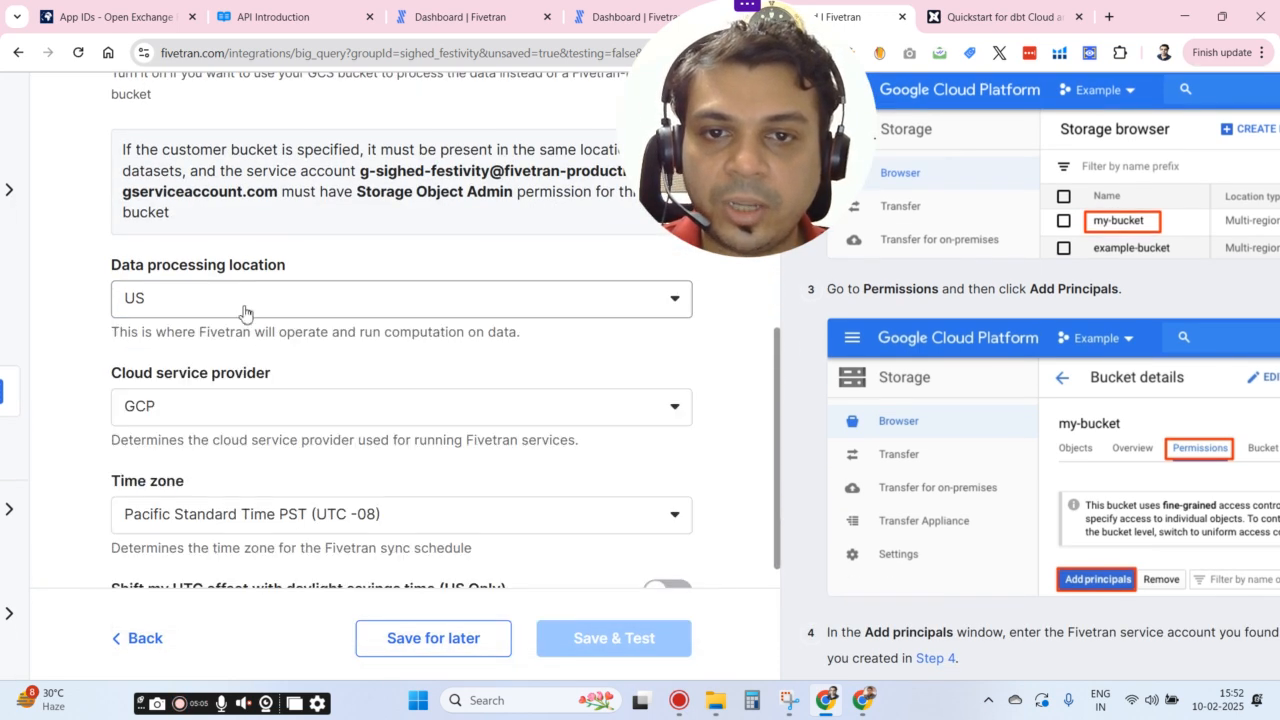
scroll(291, 408, down, 1)
click(274, 378)
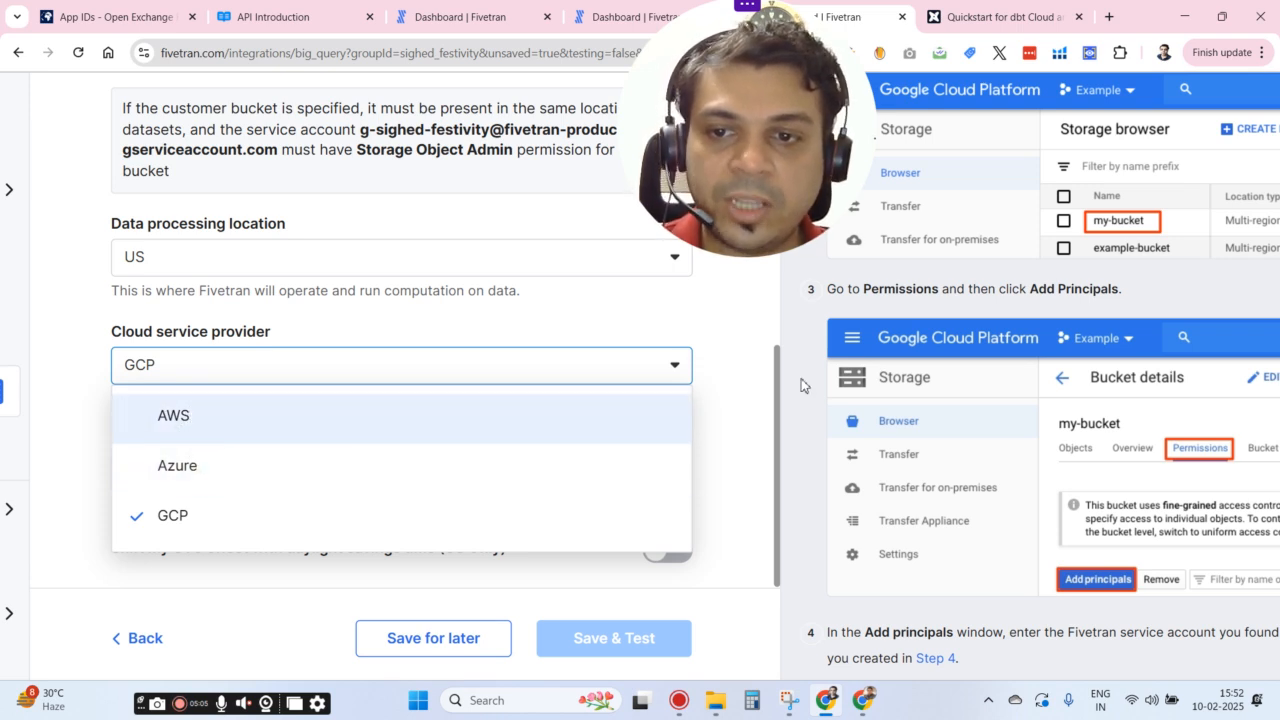
click(711, 340)
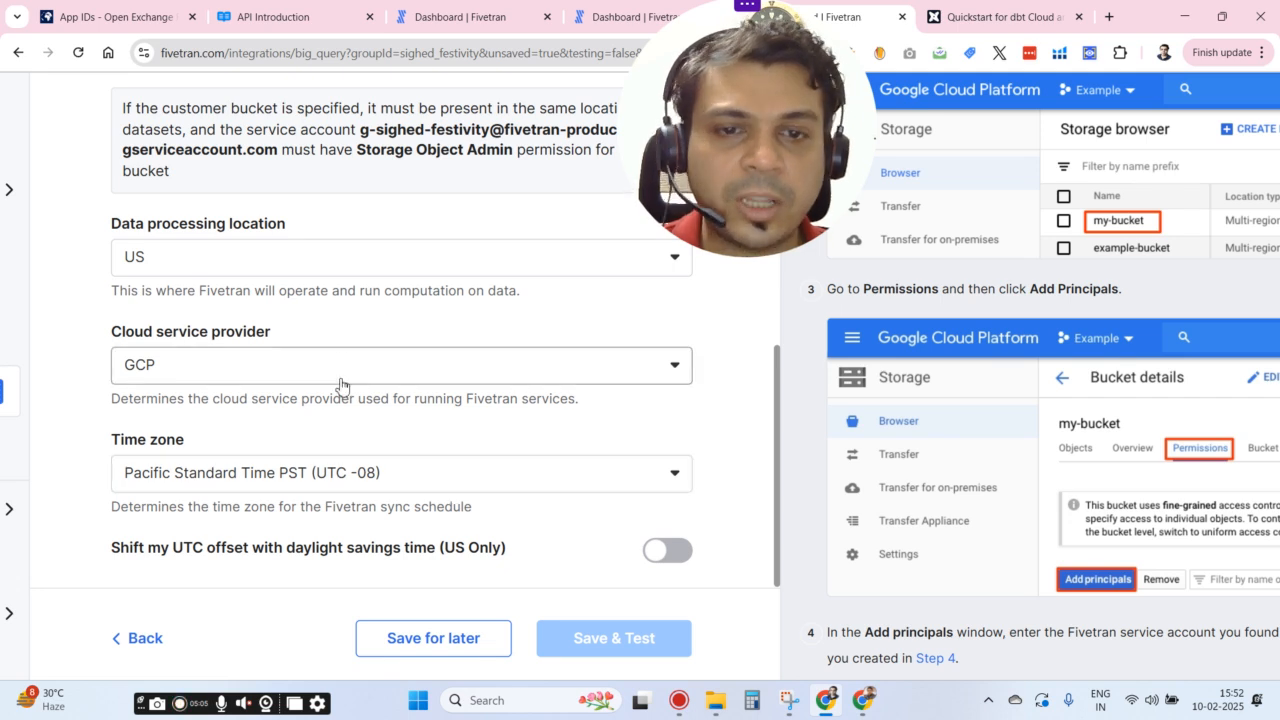
Recheck the Project ID and deployment model section of the form, and switch to the Fivetran connections dashboard
scroll(340, 386, up, 3)
scroll(340, 386, up, 3)
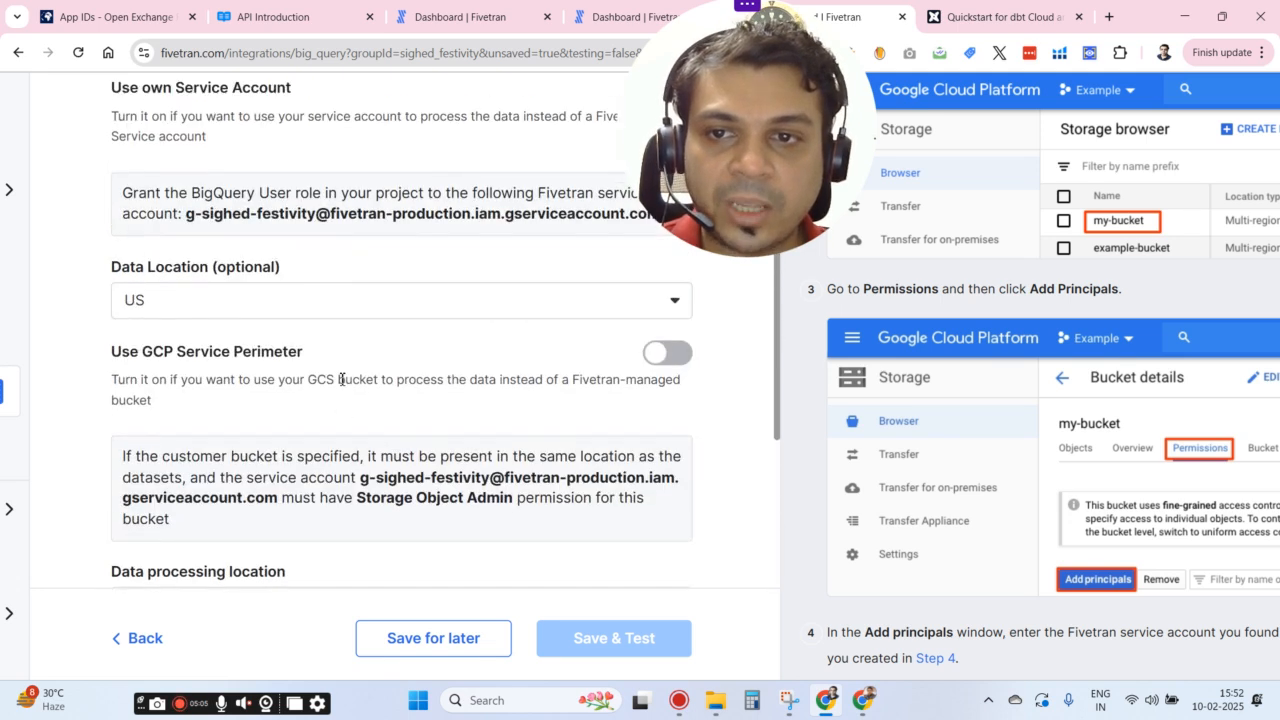
scroll(320, 358, up, 2)
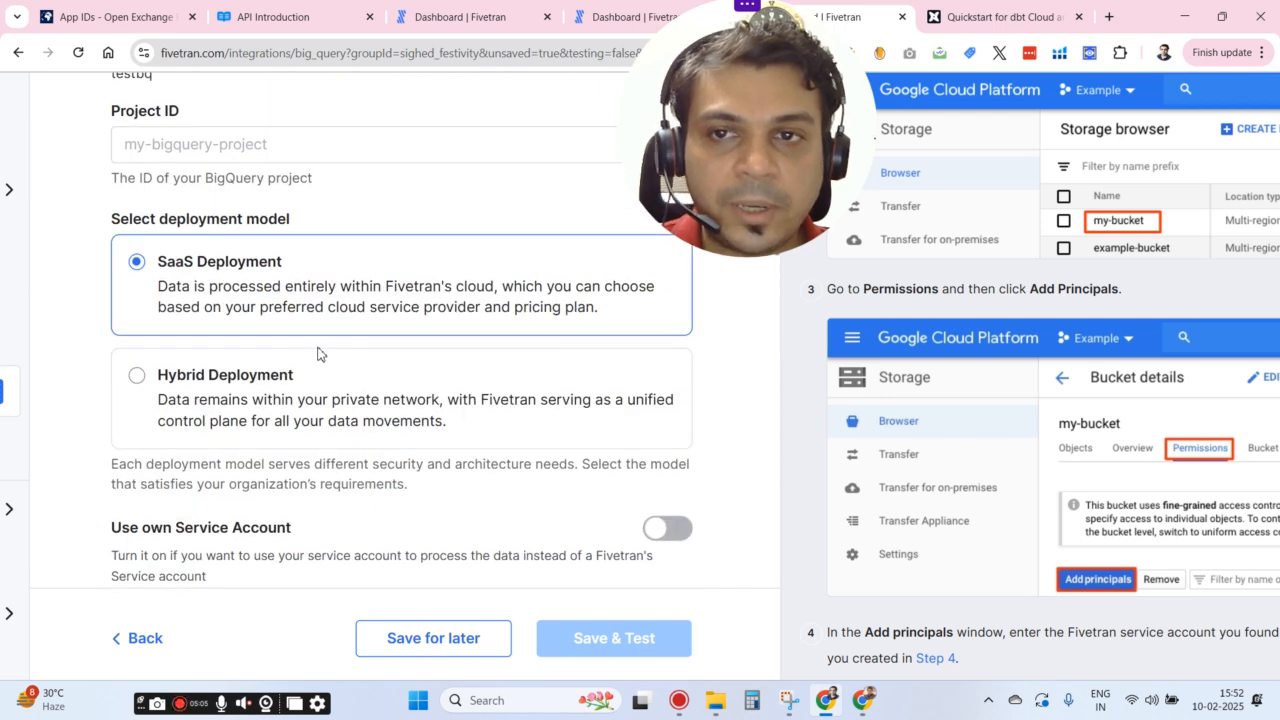
scroll(600, 372, right, 1)
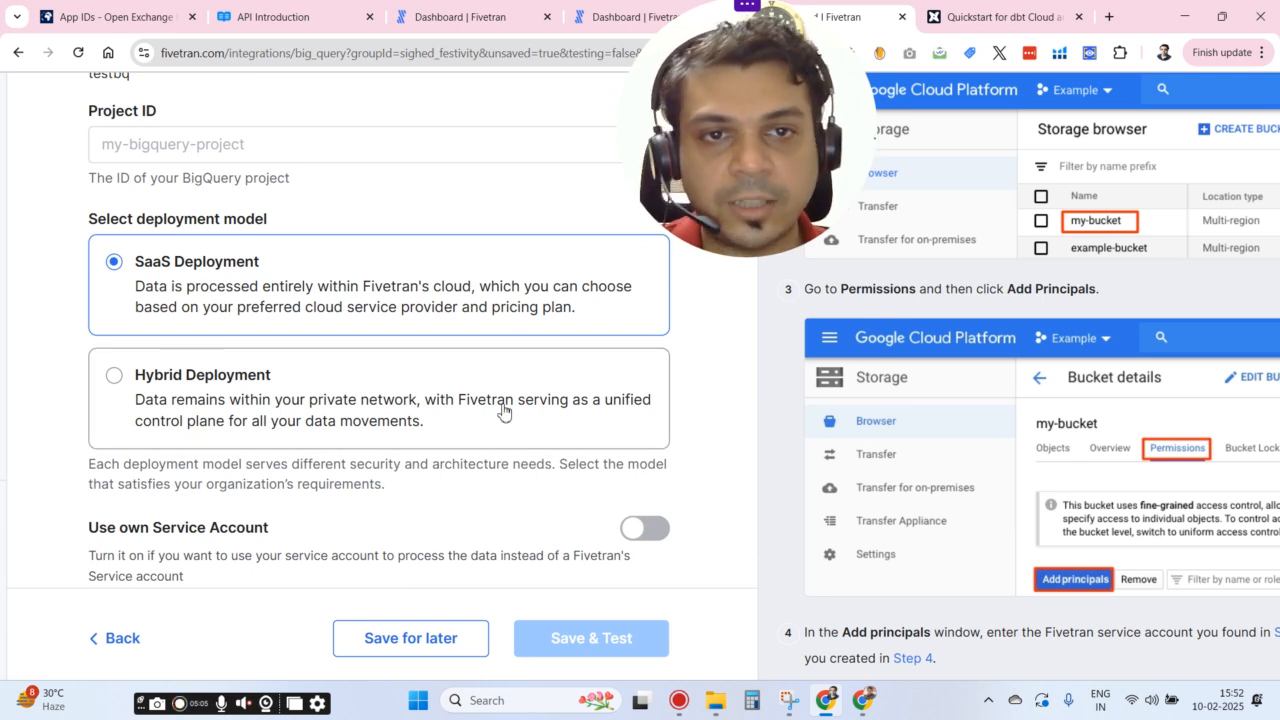
mouse_move(865, 705)
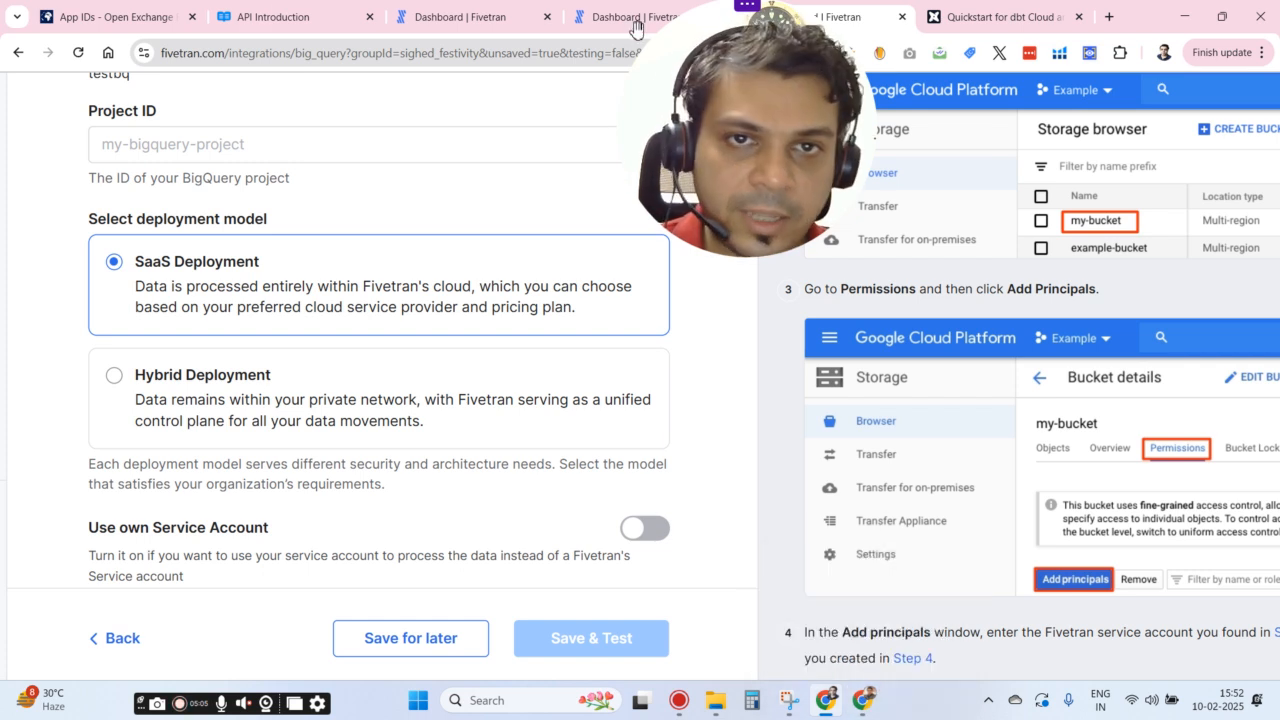
click(418, 10)
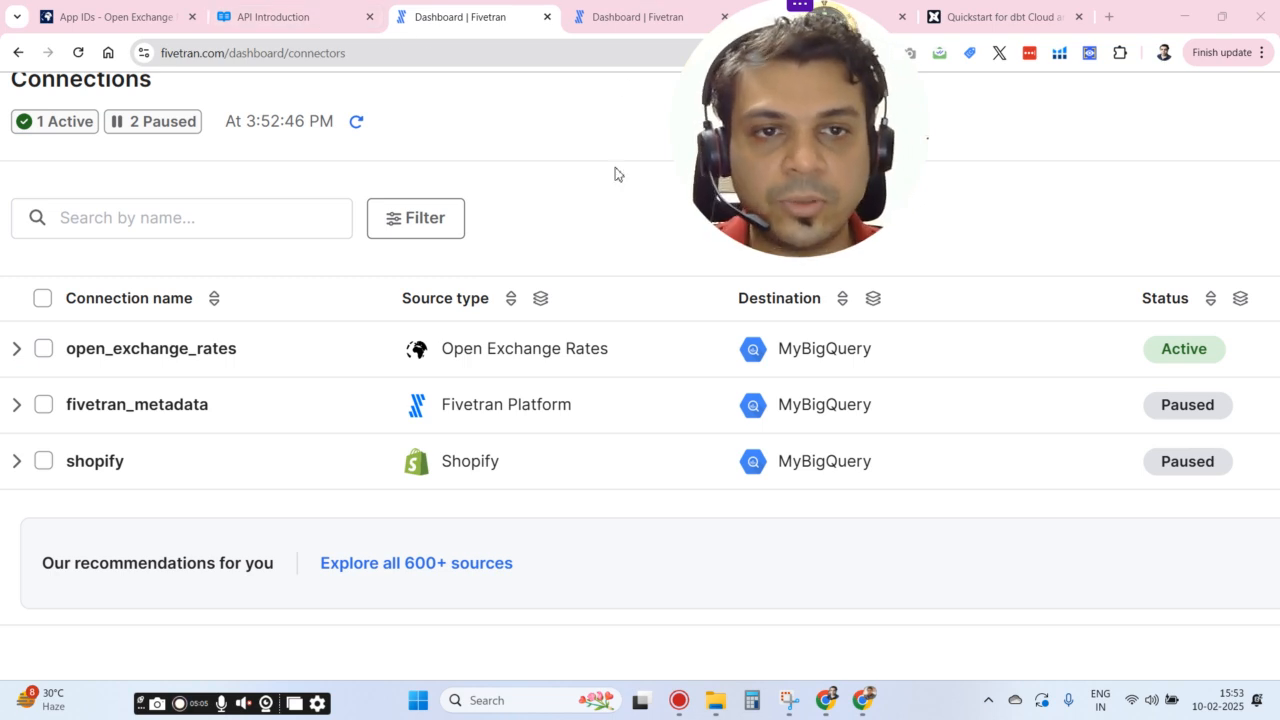
Glance at the moving average query in the BigQuery console, and return to the Fivetran connections dashboard
mouse_move(878, 708)
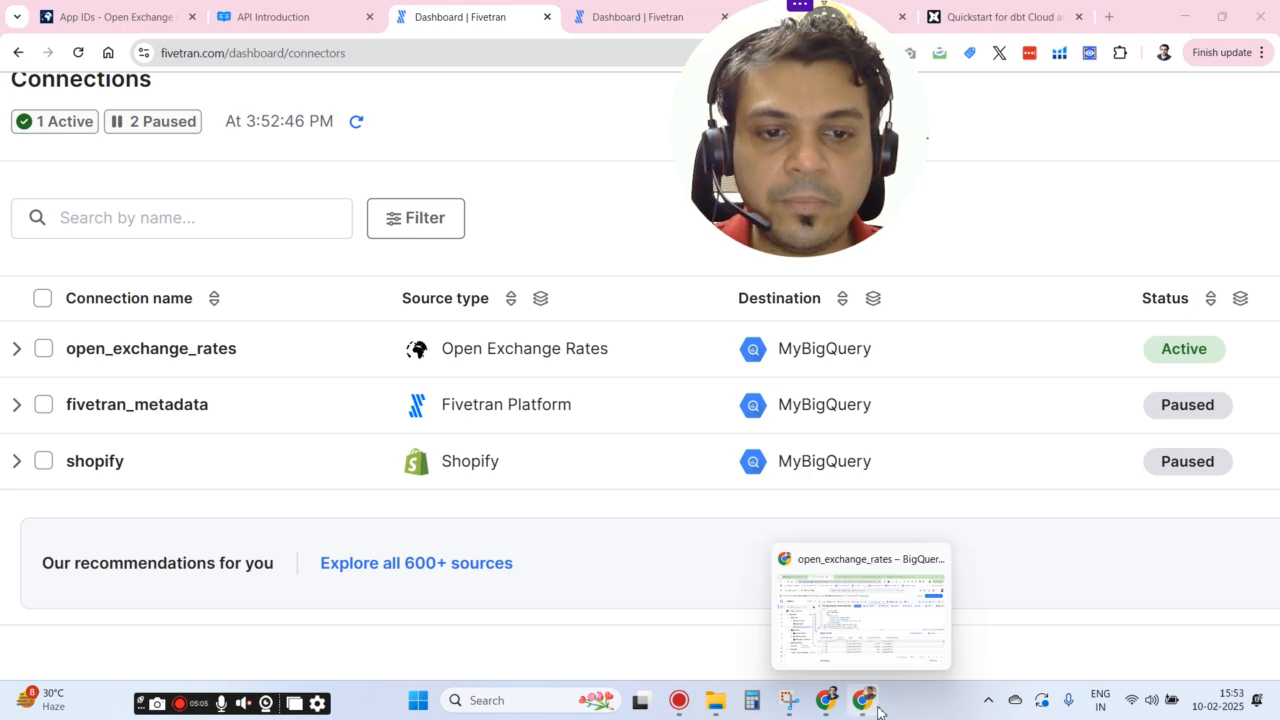
click(840, 610)
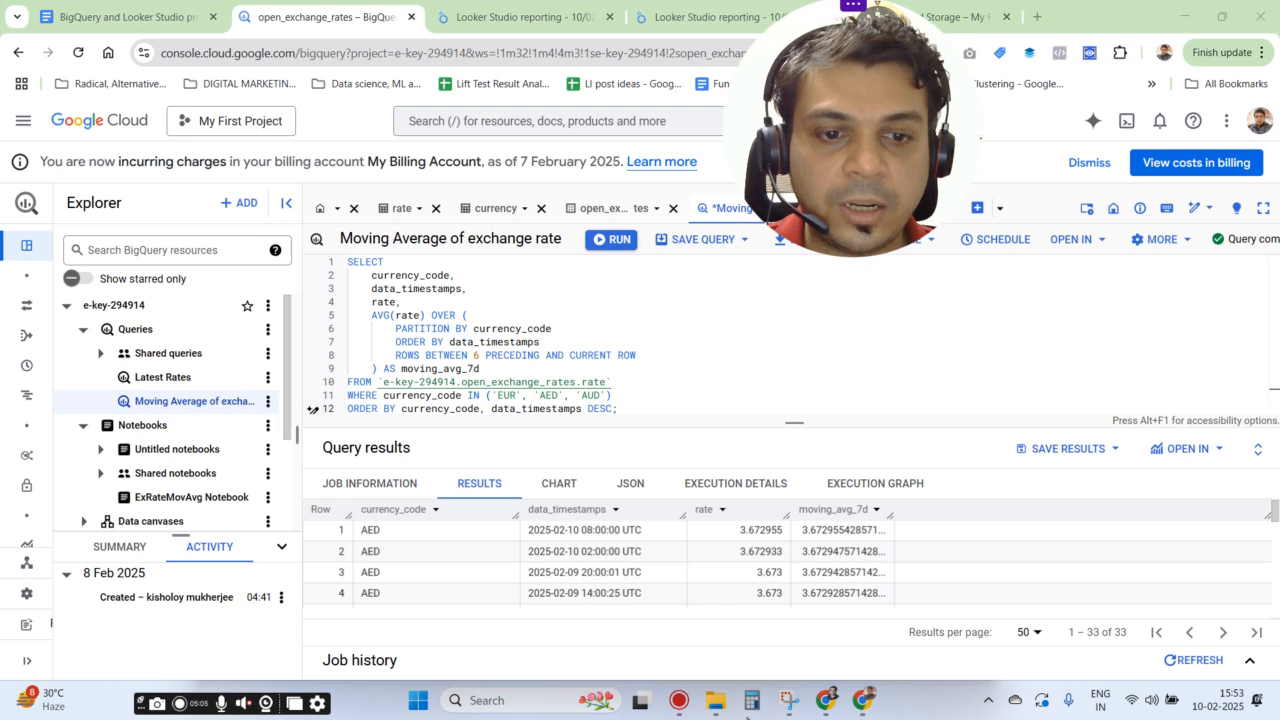
mouse_move(826, 700)
click(808, 626)
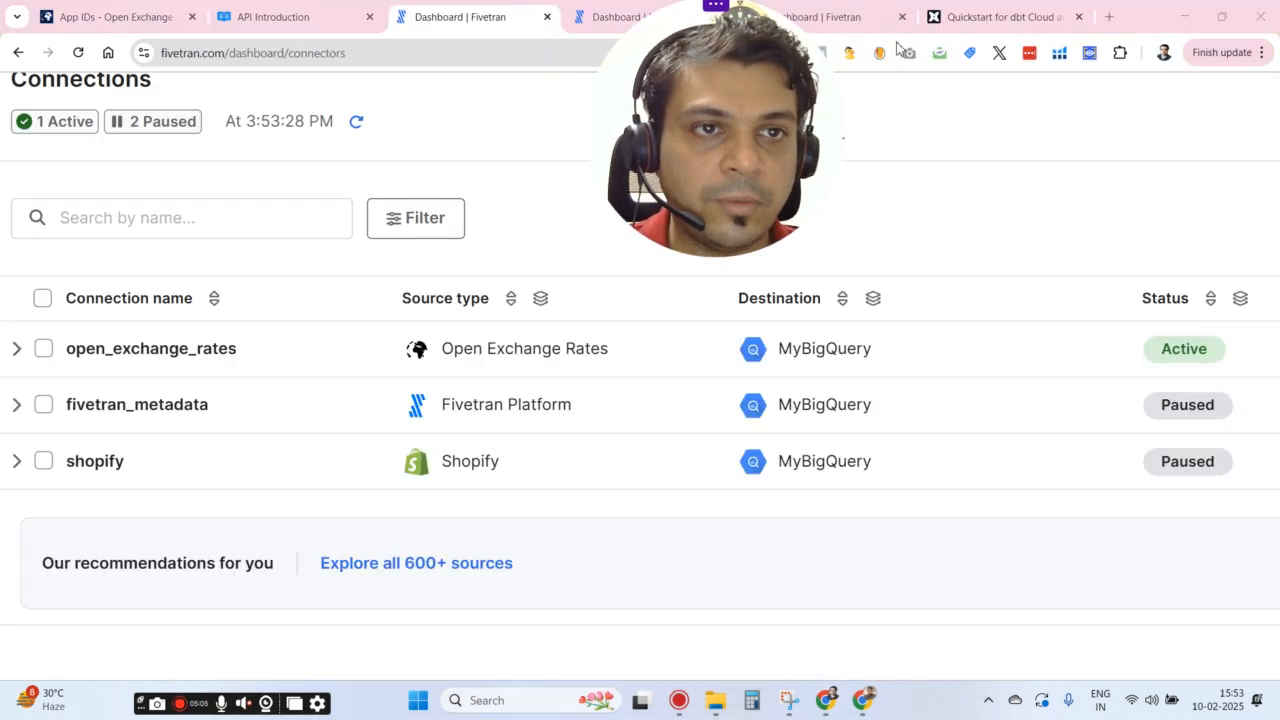
Switch to the dbt documentation and read the title of the Quickstart for dbt Cloud and BigQuery guide
click(990, 16)
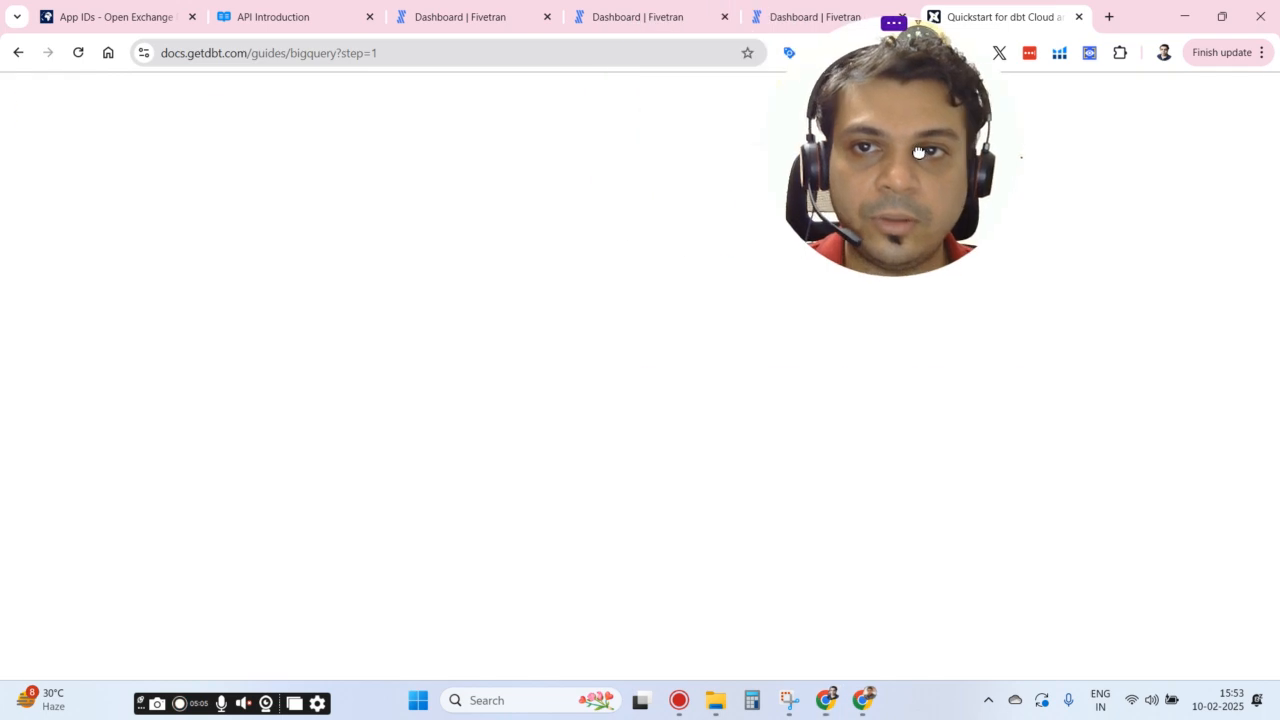
drag(341, 206, 706, 202)
click(318, 204)
drag(318, 204, 408, 206)
click(503, 251)
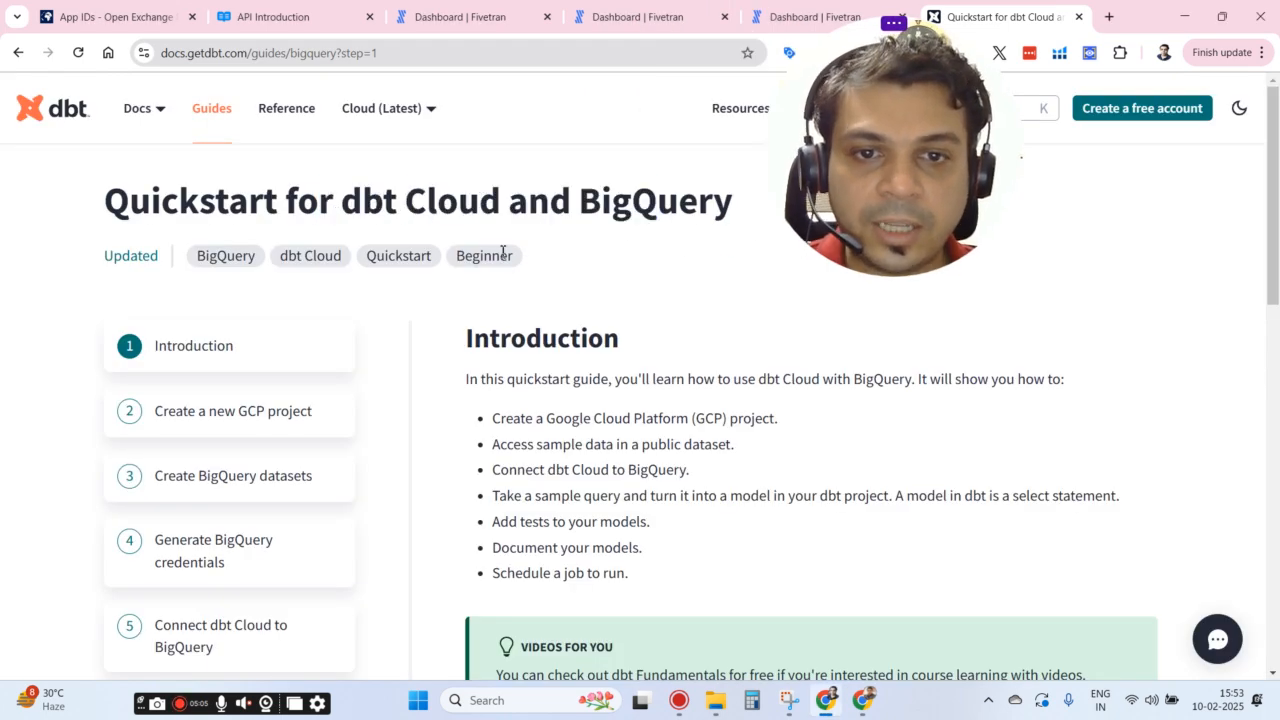
Skim the Introduction, Prerequisites and Related content sections of the dbt Cloud and BigQuery quickstart guide
scroll(634, 362, down, 4)
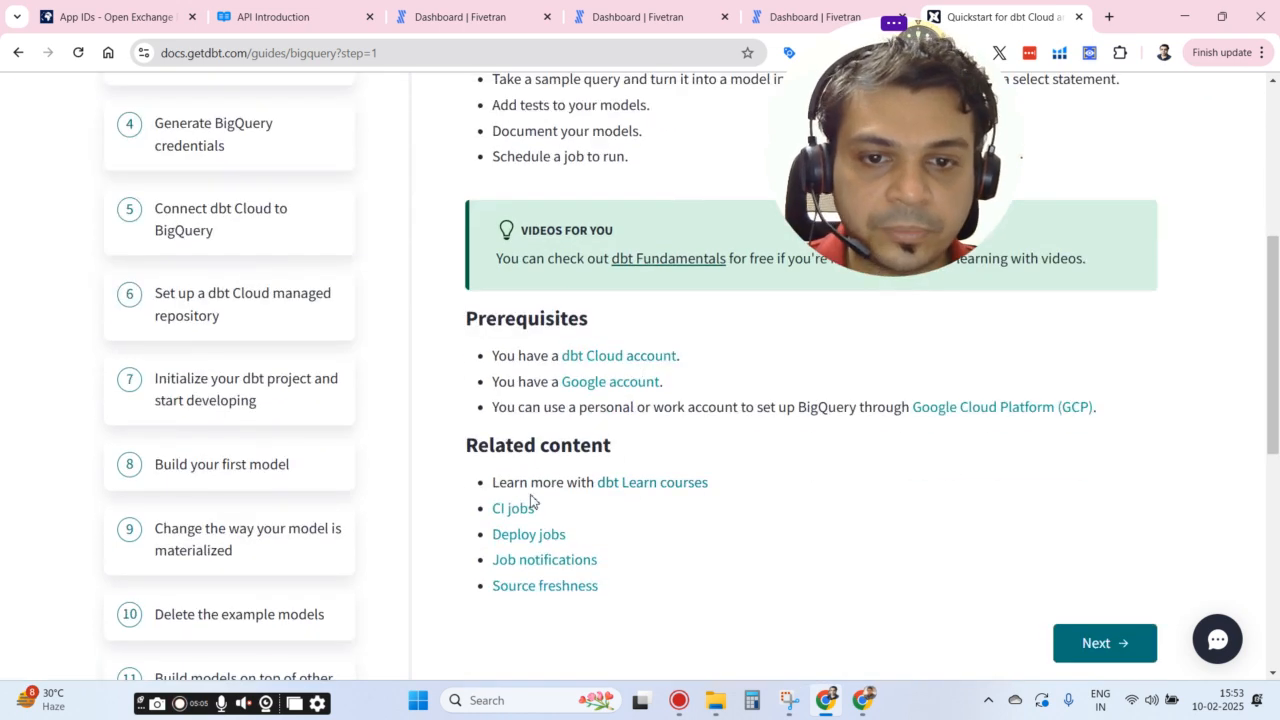
scroll(528, 520, up, 3)
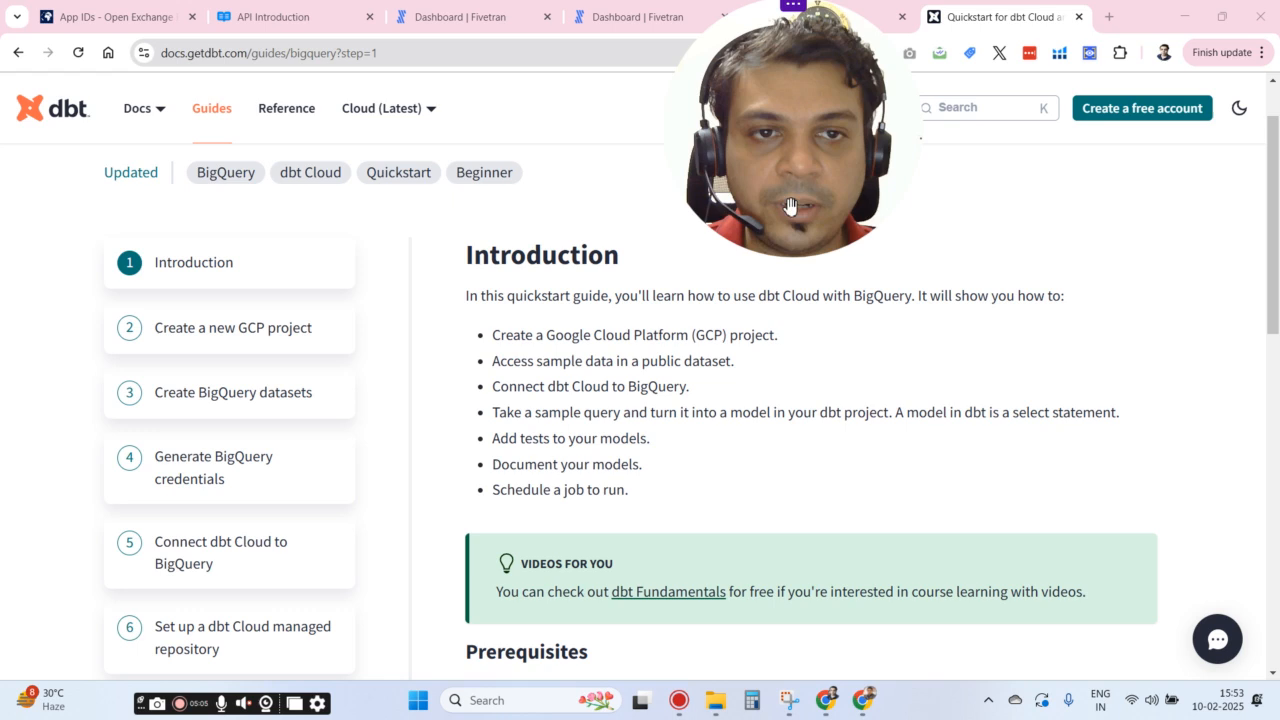
drag(811, 166, 843, 166)
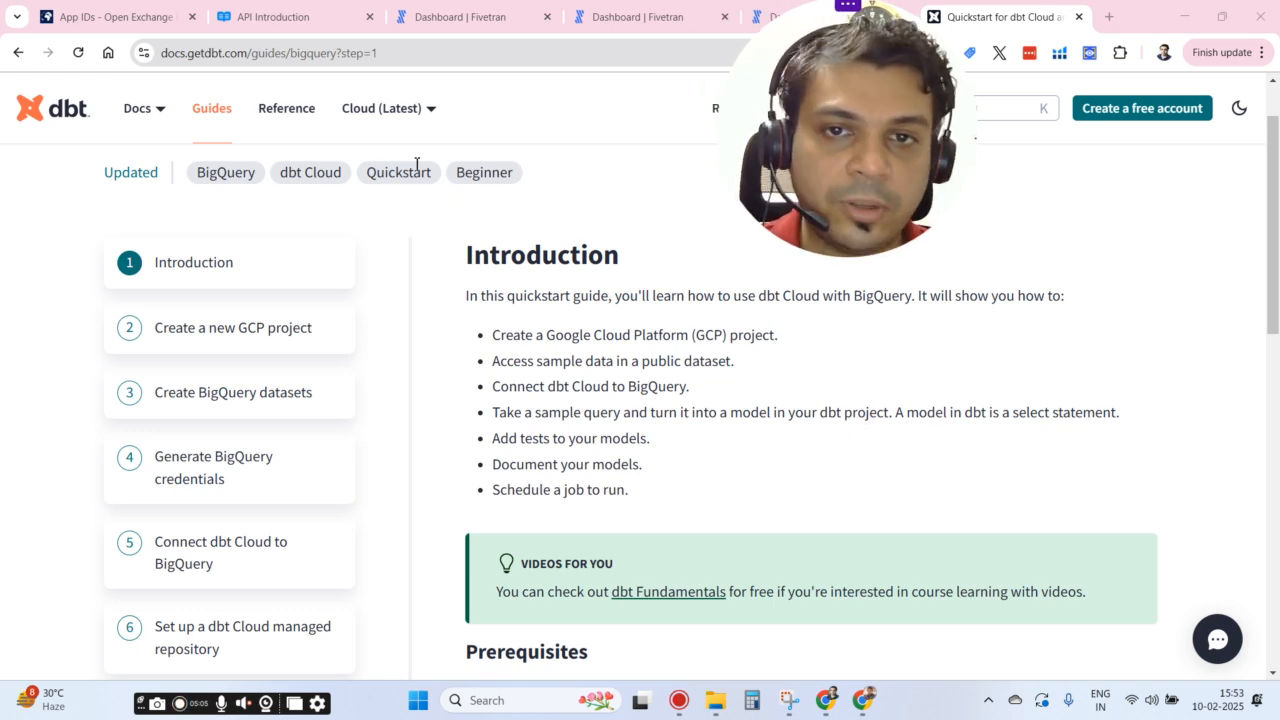
Switch to the BigQuery console and look through the project's saved queries, notebooks and datasets in the Explorer
mouse_move(858, 702)
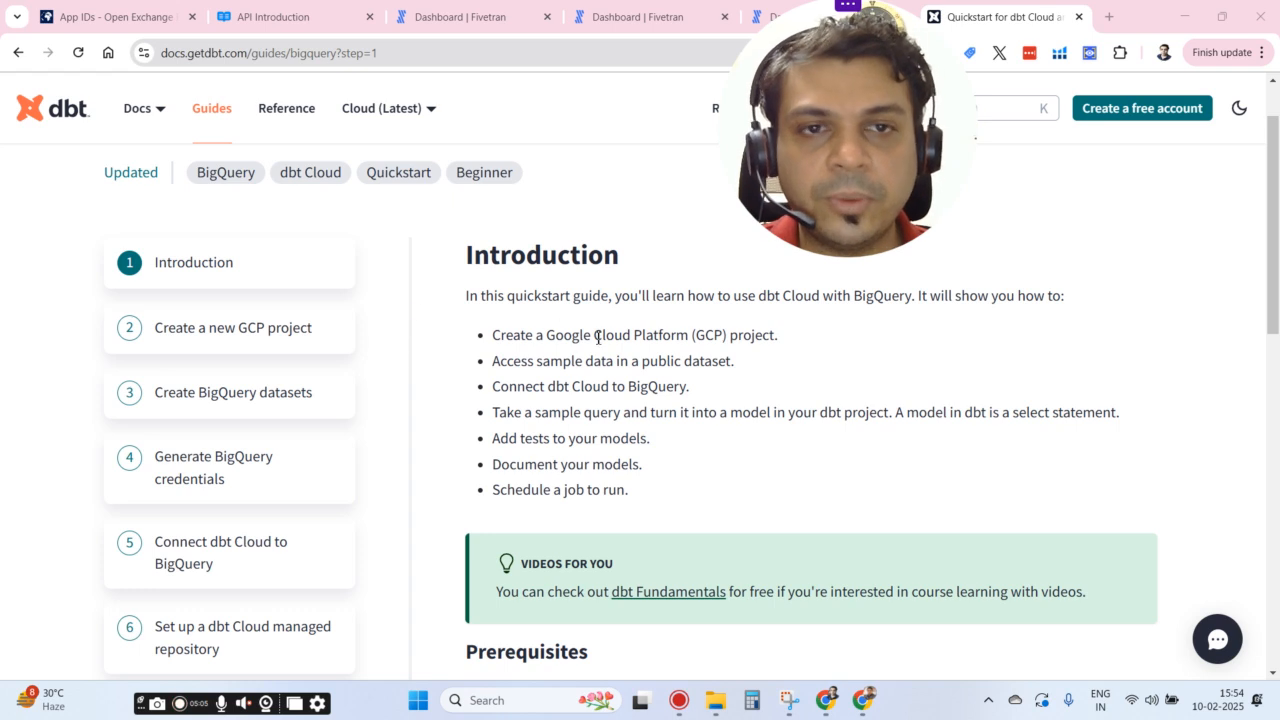
click(868, 705)
drag(798, 149, 926, 133)
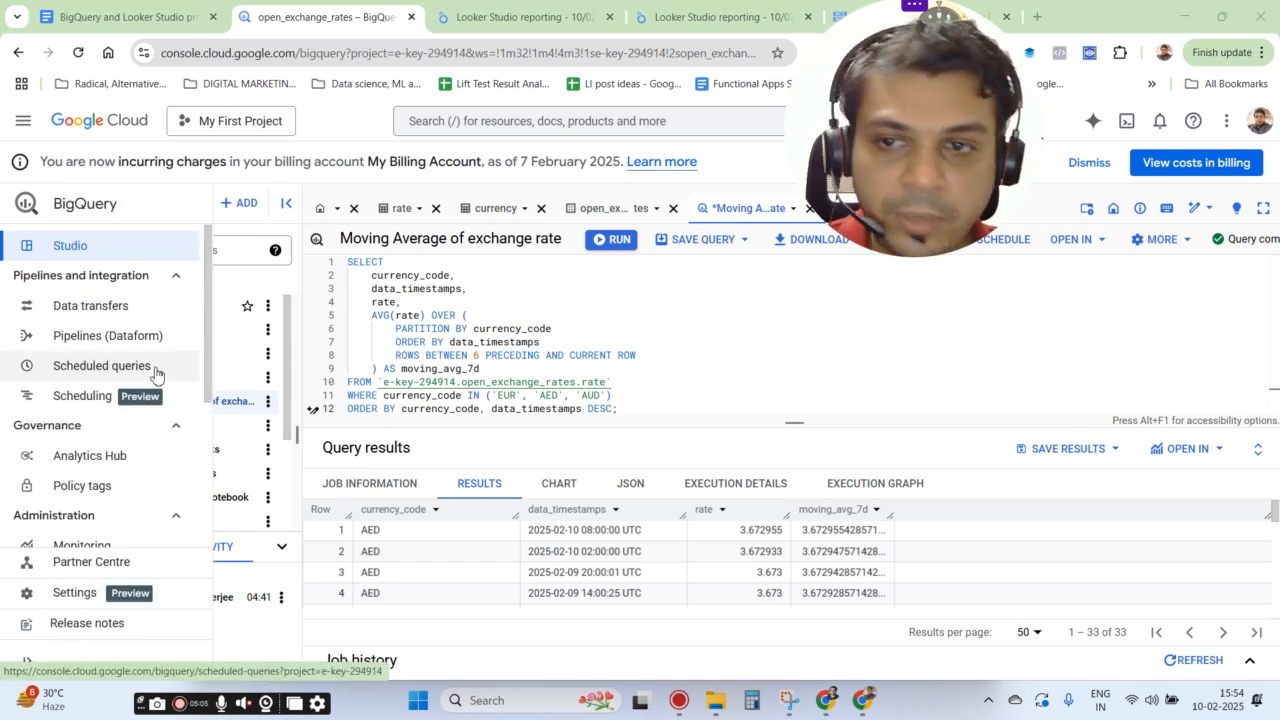
scroll(249, 386, up, 2)
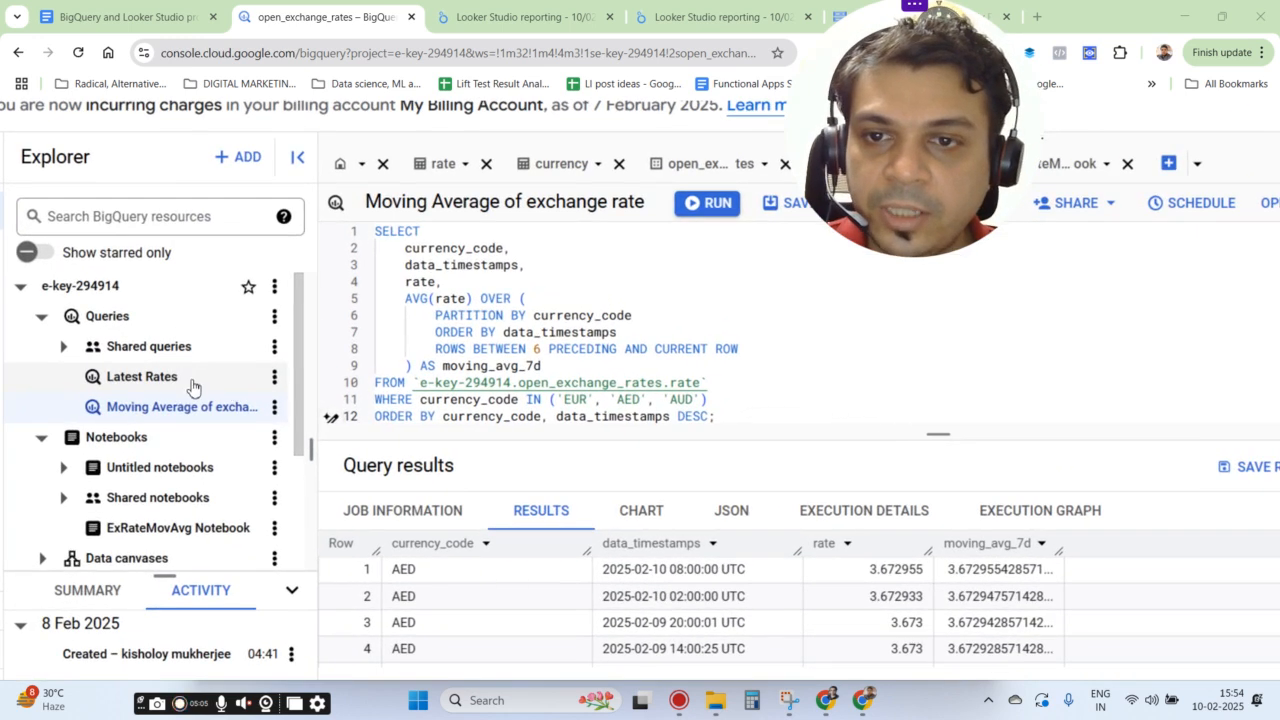
scroll(223, 346, down, 3)
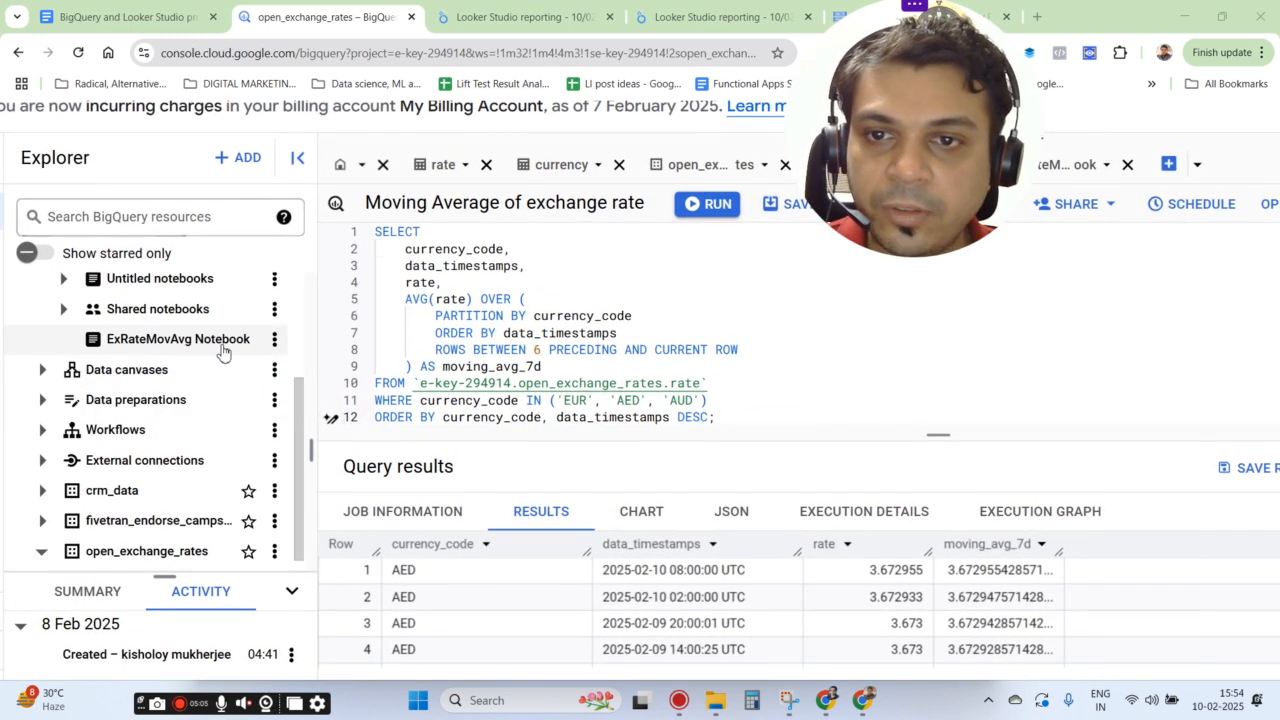
scroll(223, 350, down, 2)
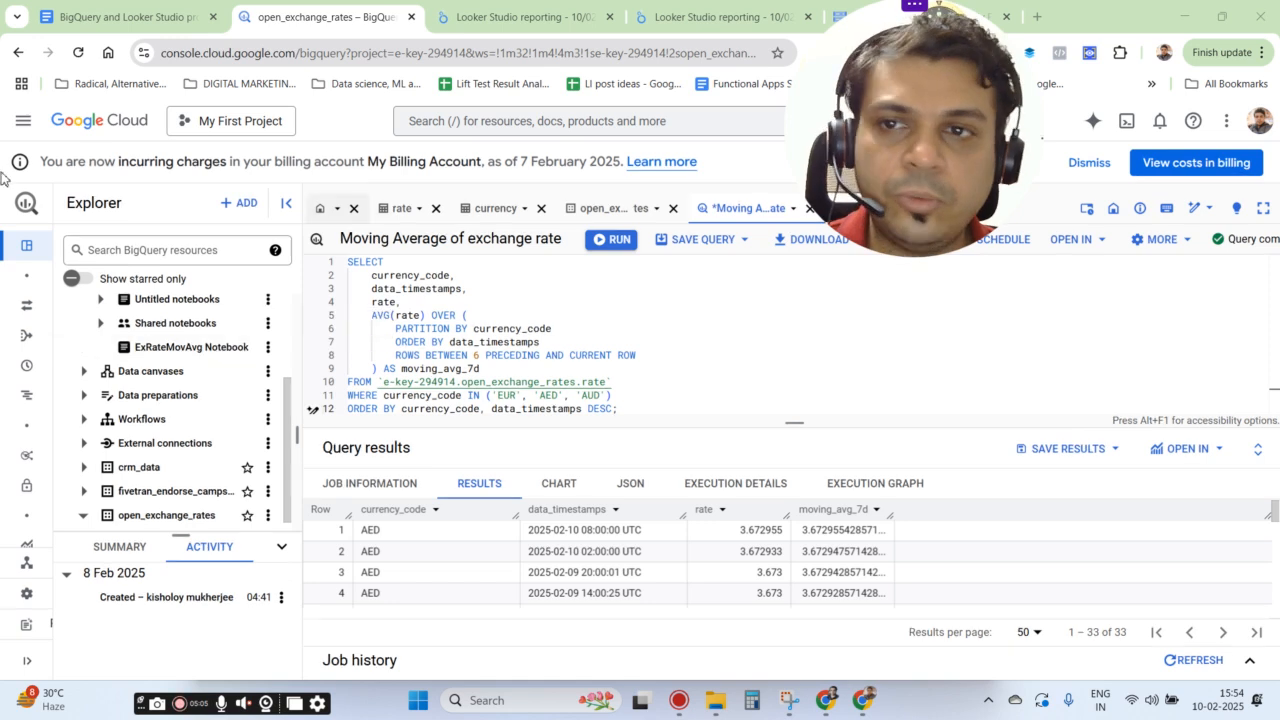
Browse the Google Cloud list of pinned products, including IAM and admin, Cloud Storage and BigQuery, and return to BigQuery Studio
click(31, 127)
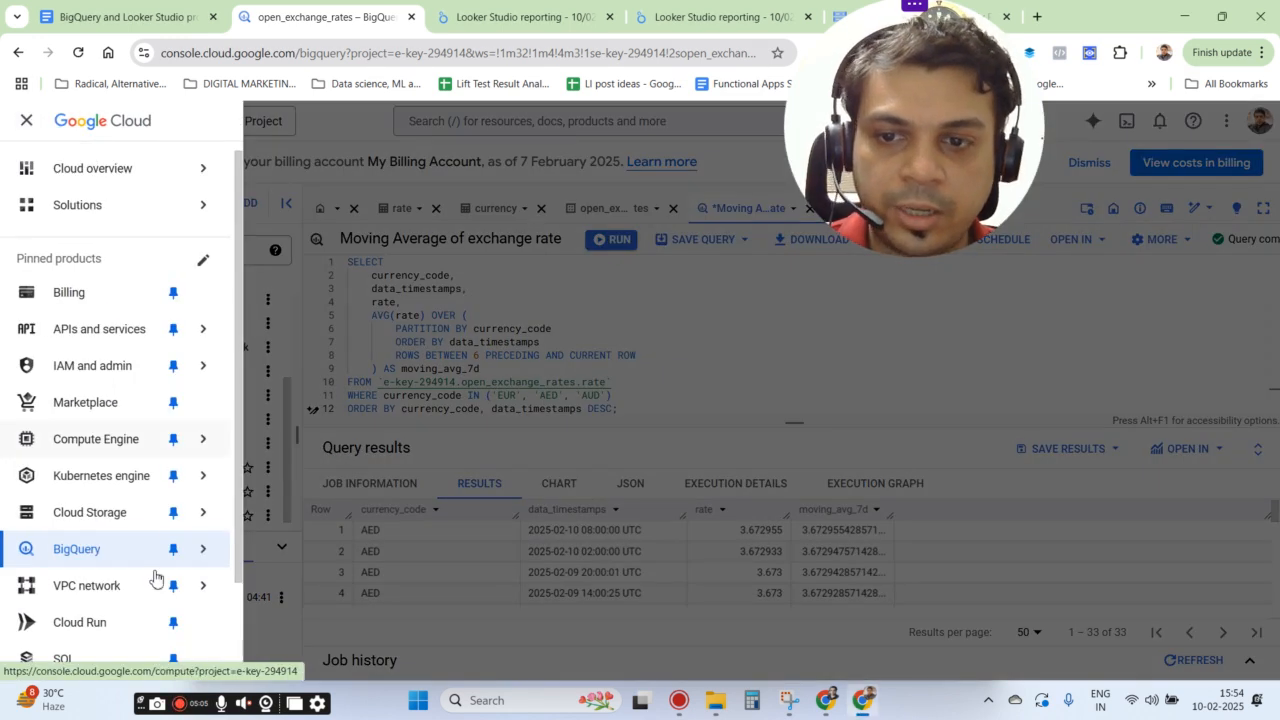
scroll(150, 555, down, 2)
scroll(113, 530, up, 2)
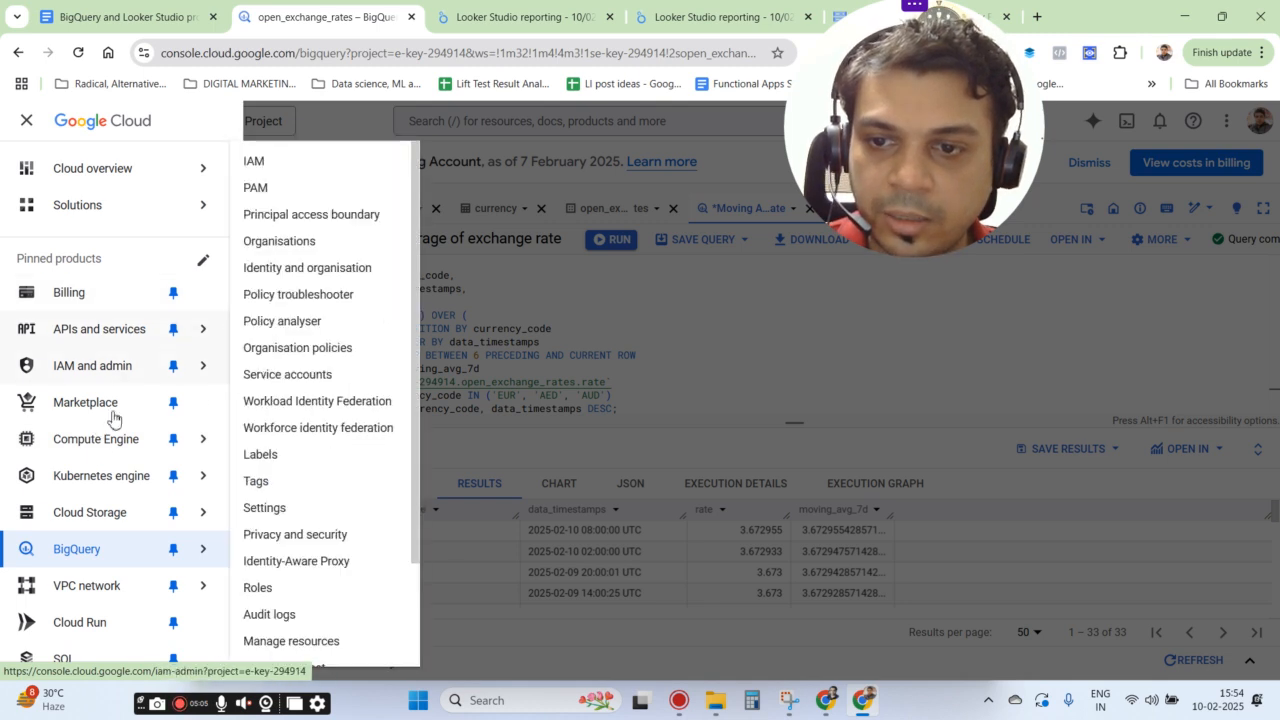
scroll(105, 650, down, 2)
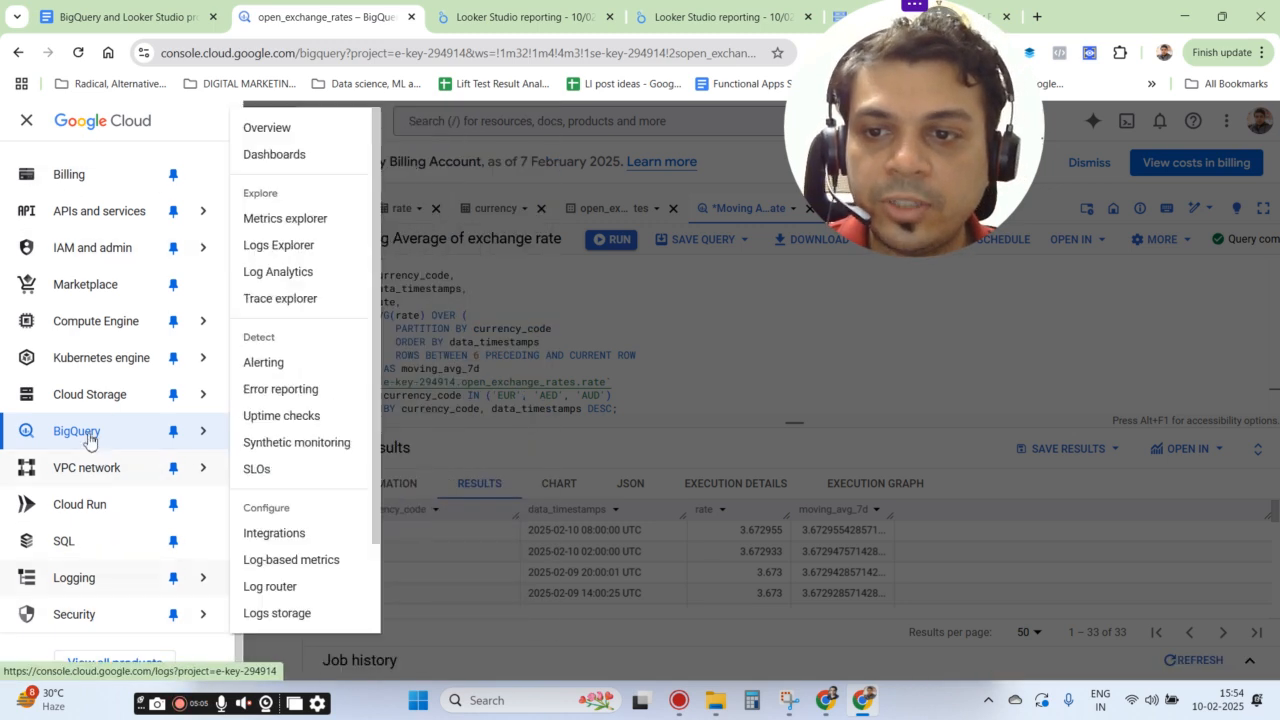
mouse_move(88, 442)
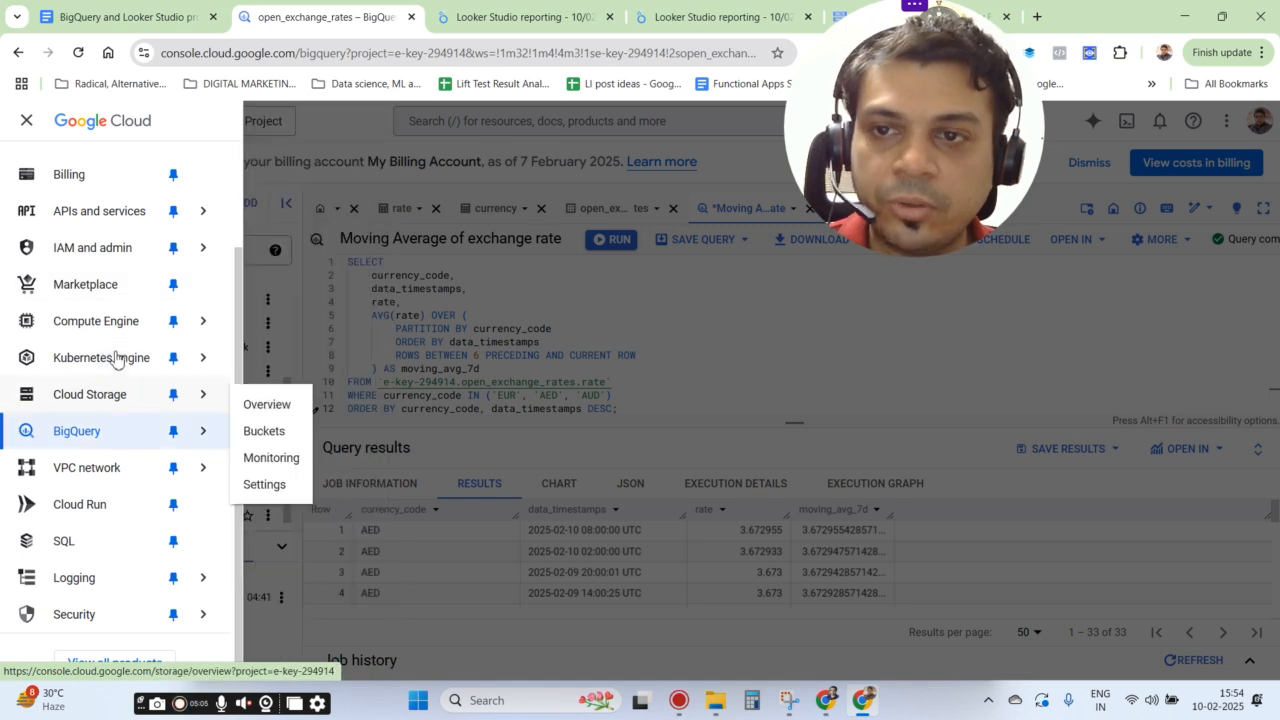
scroll(116, 362, up, 1)
mouse_move(150, 331)
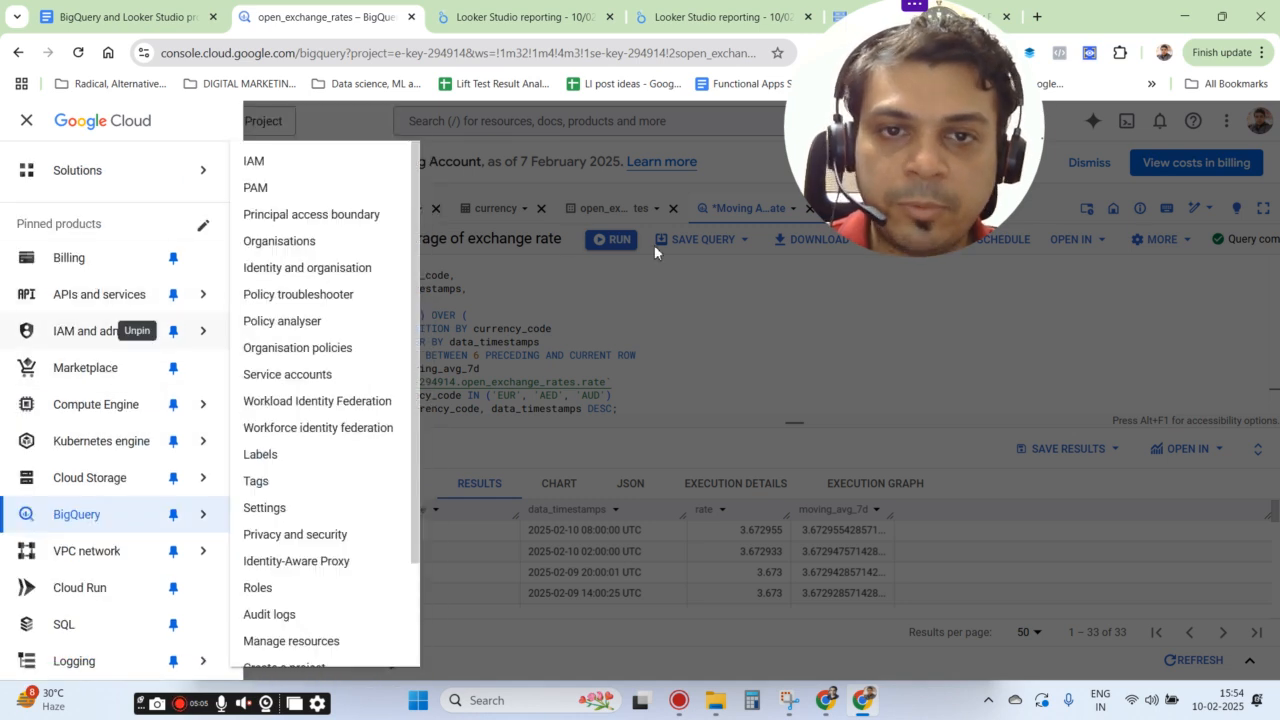
click(348, 115)
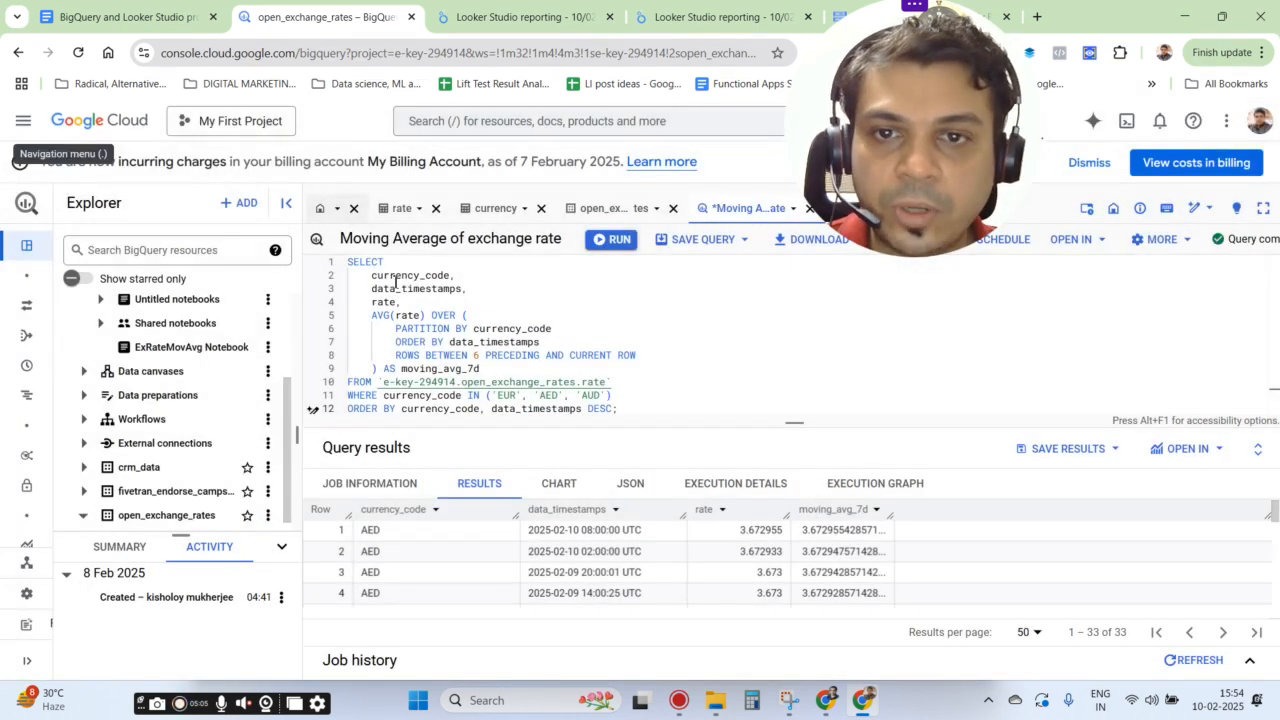
Examine the project's resources in the Explorer, focusing on the open_exchange_rates dataset and its currency and rate tables
scroll(180, 390, down, 2)
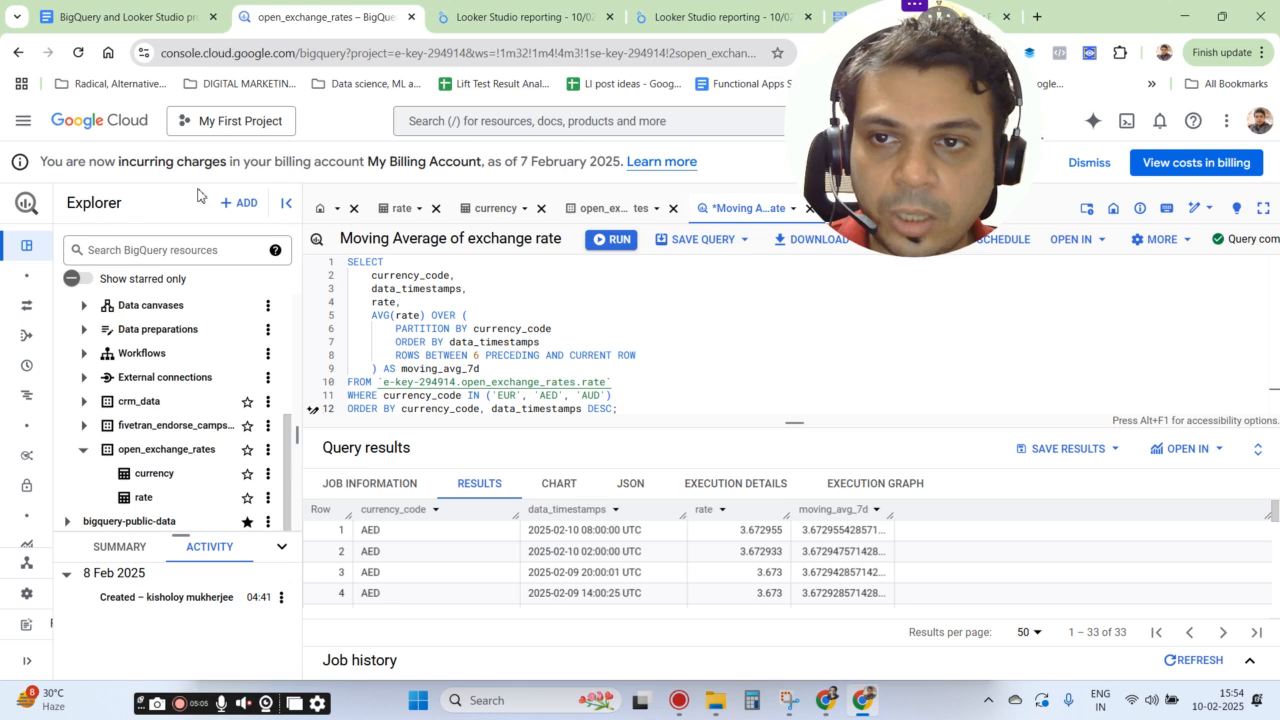
scroll(171, 334, up, 3)
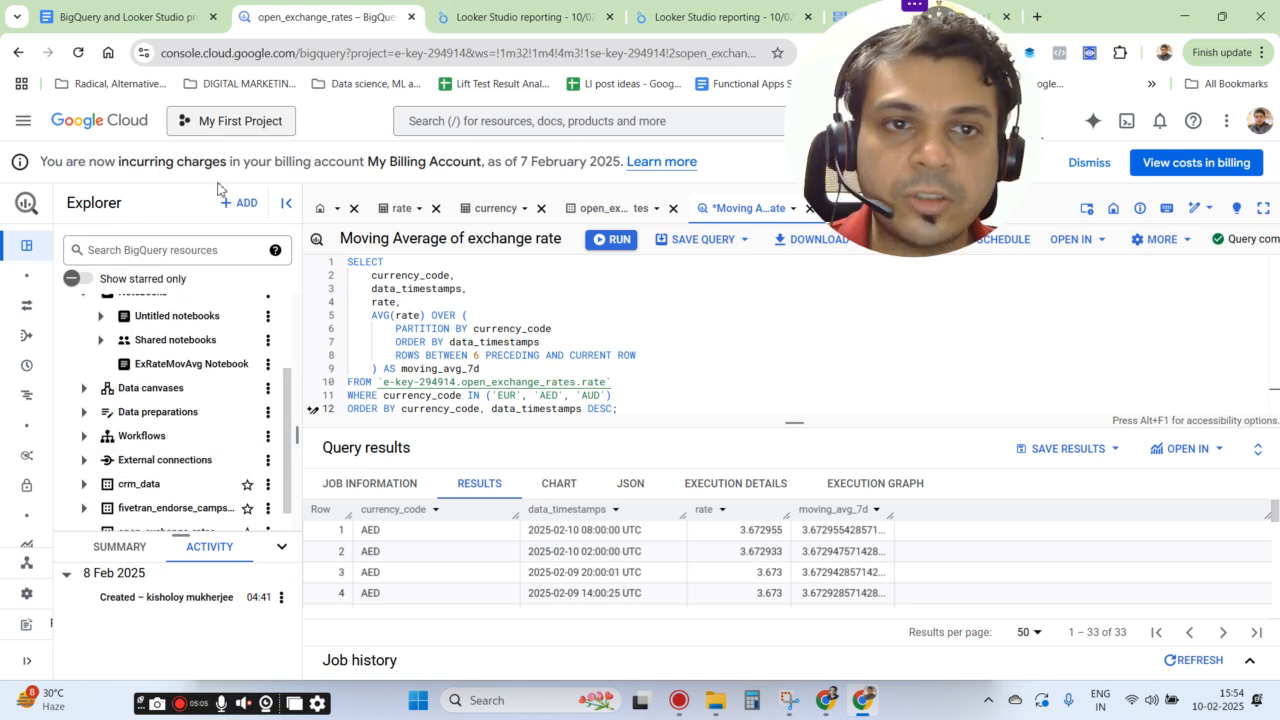
scroll(186, 400, down, 3)
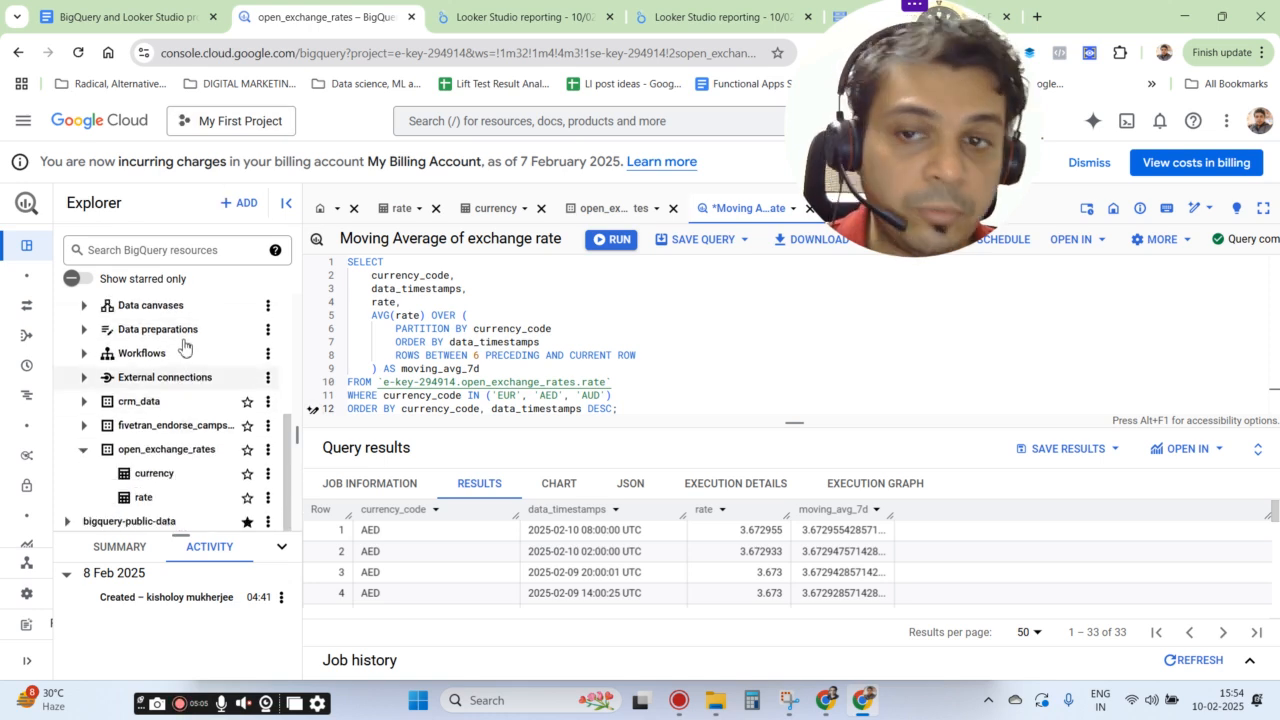
scroll(166, 414, up, 1)
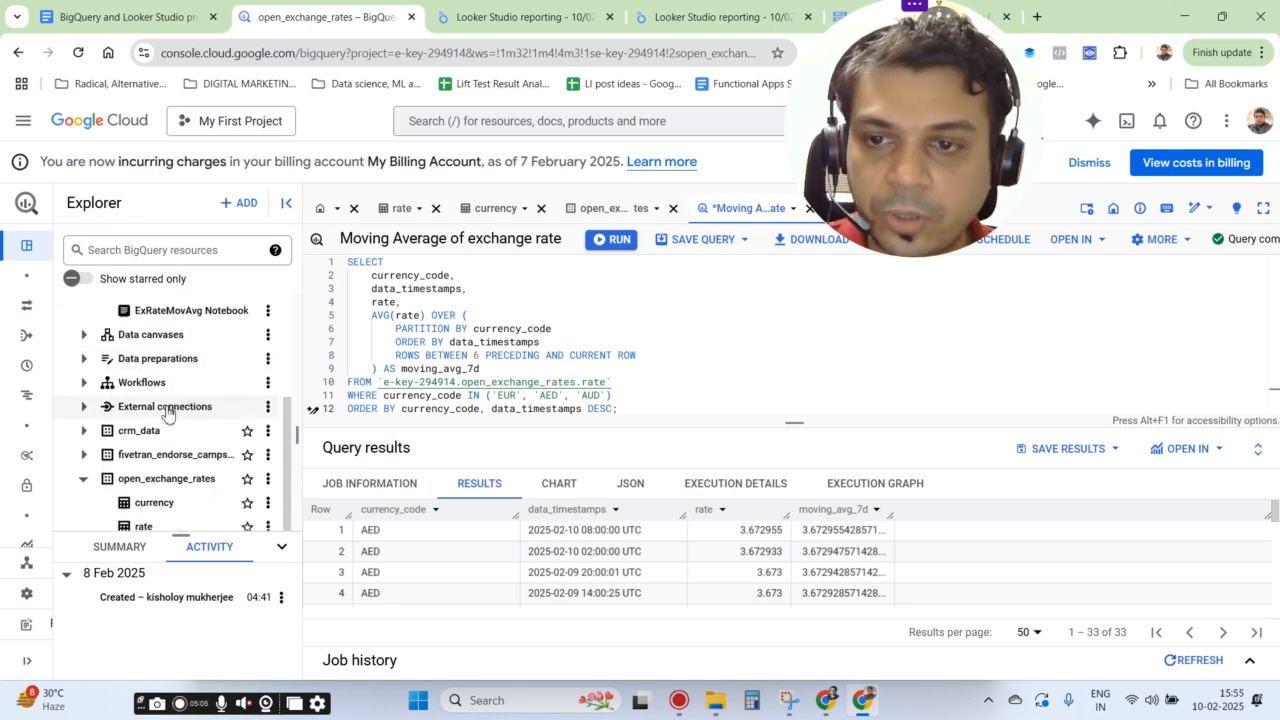
scroll(166, 414, down, 1)
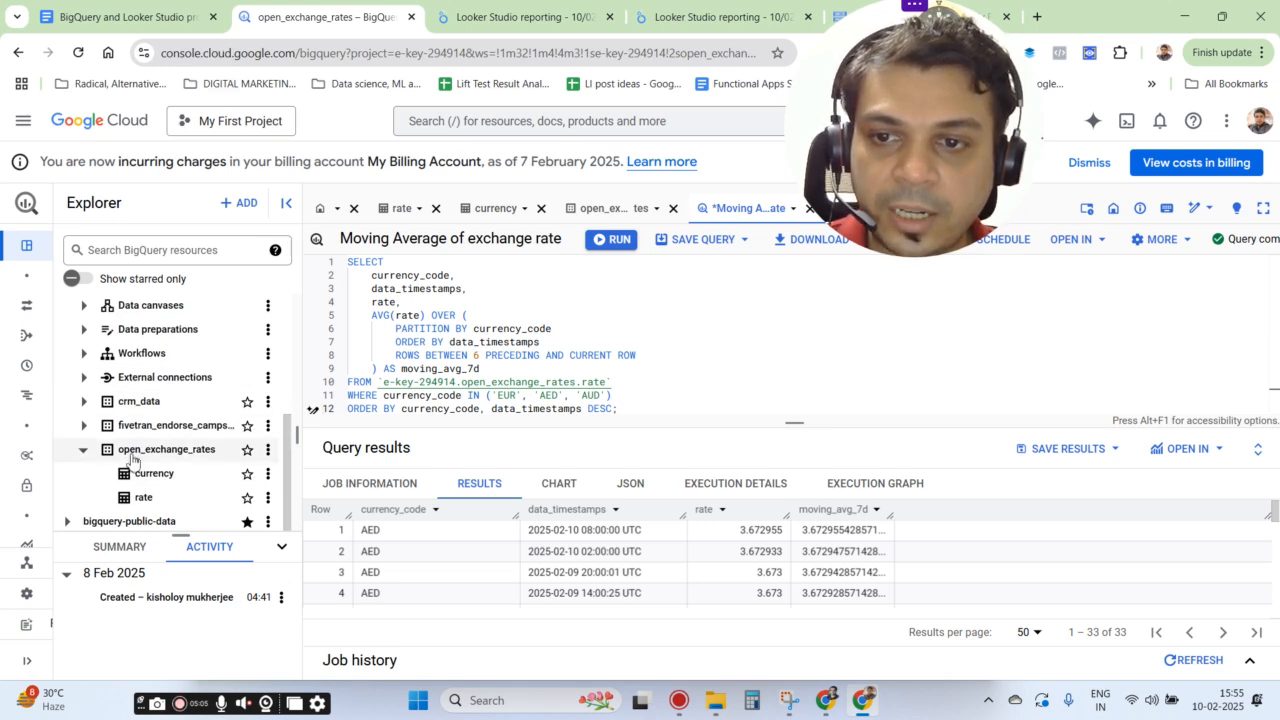
key(ctrl+plus)
key(ctrl+plus)
key(ctrl+minus)
key(ctrl+minus)
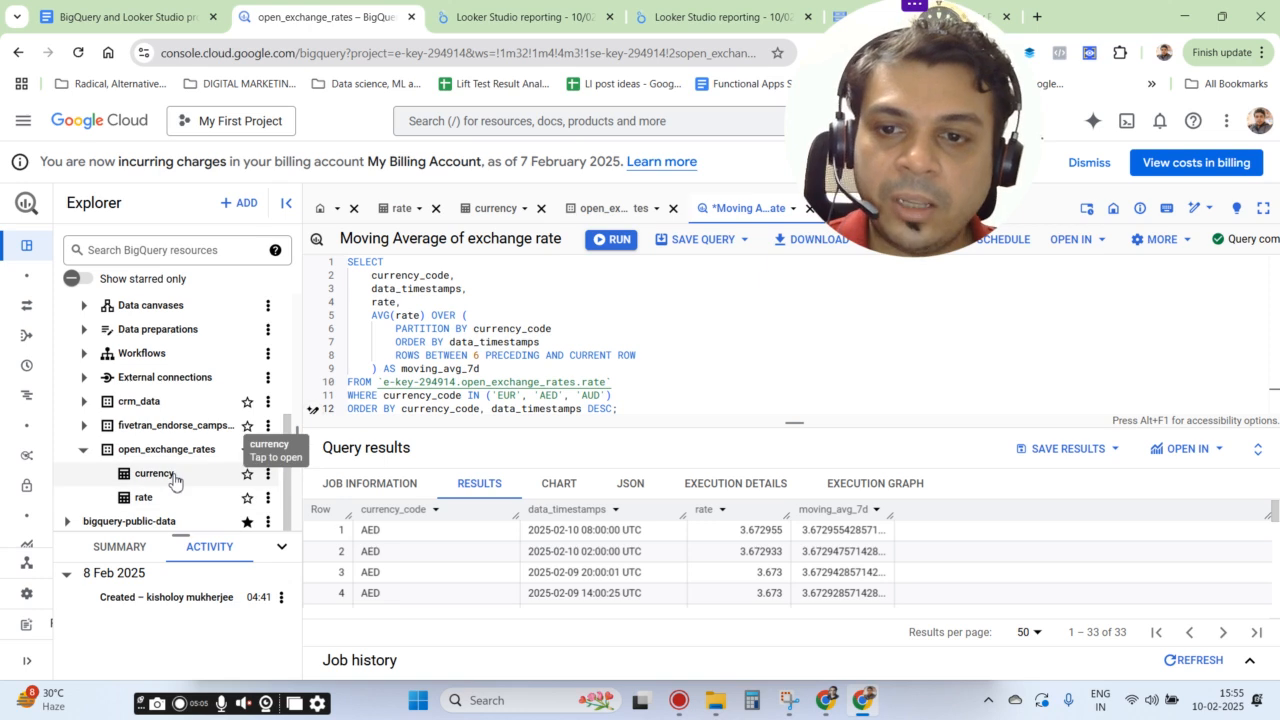
Review the rate table's schema, glance at the currency table, and preview the rate table's rows and total row count
click(397, 212)
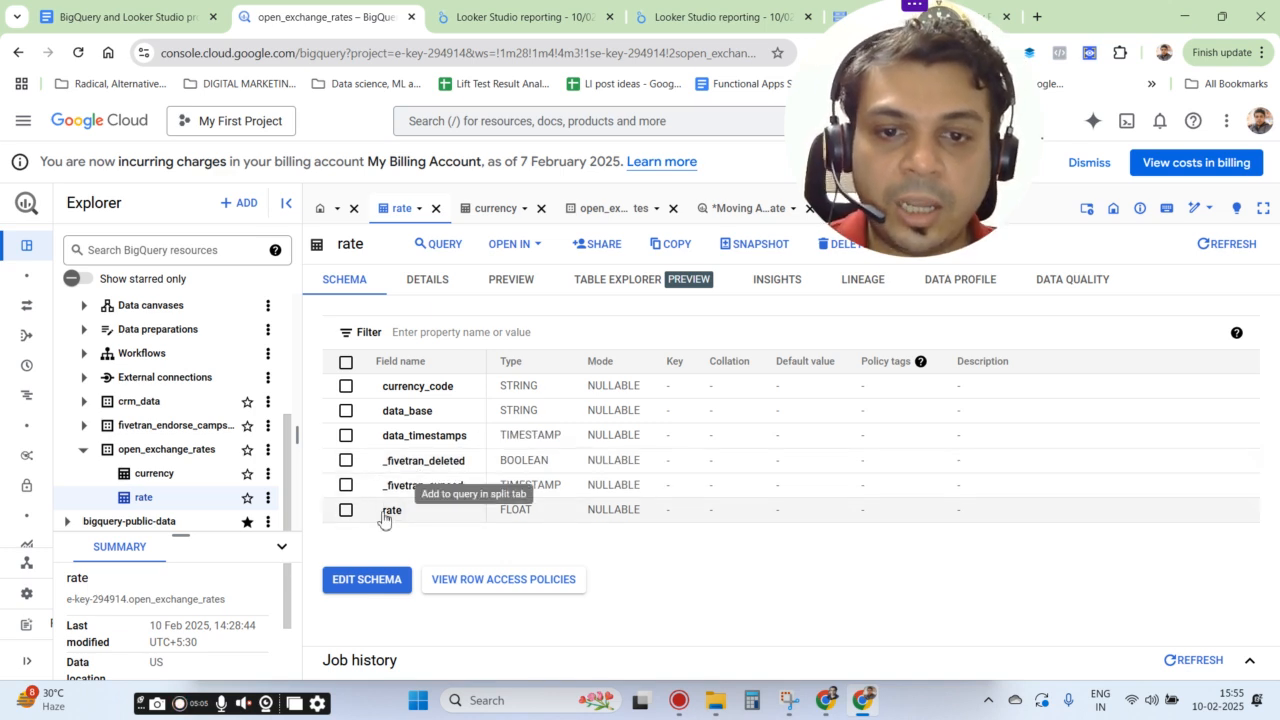
click(487, 212)
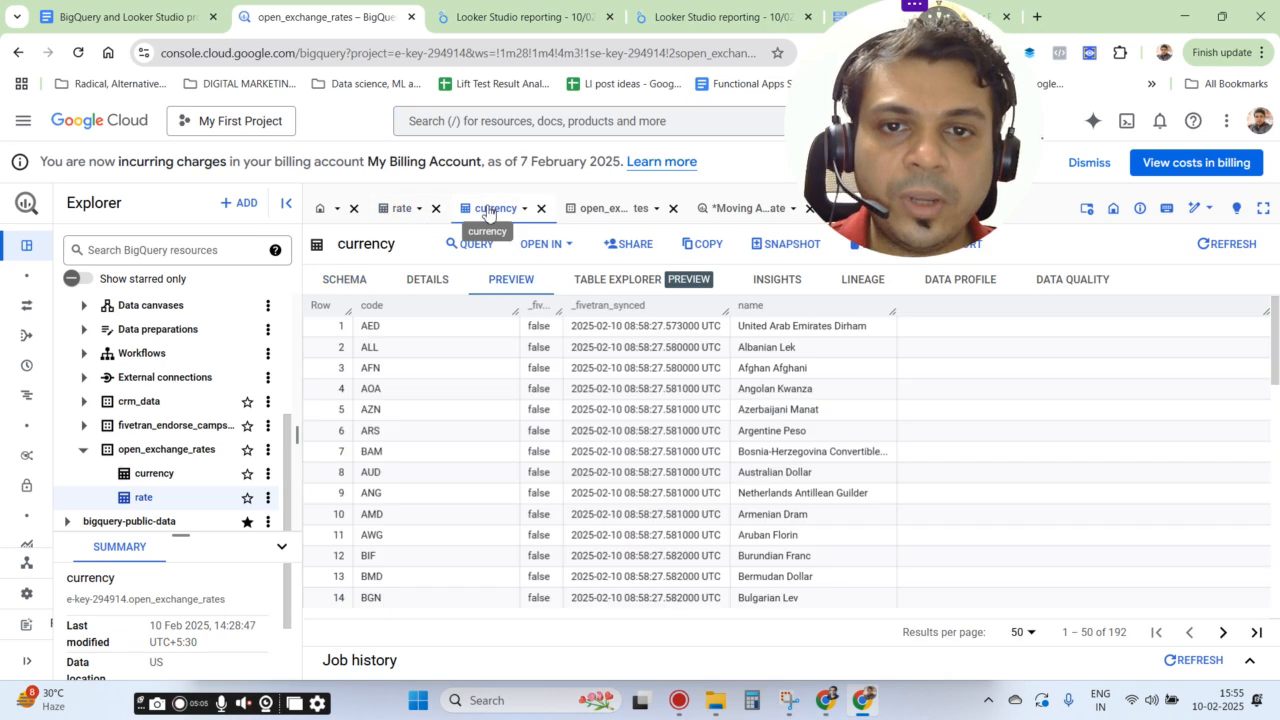
click(400, 208)
click(518, 290)
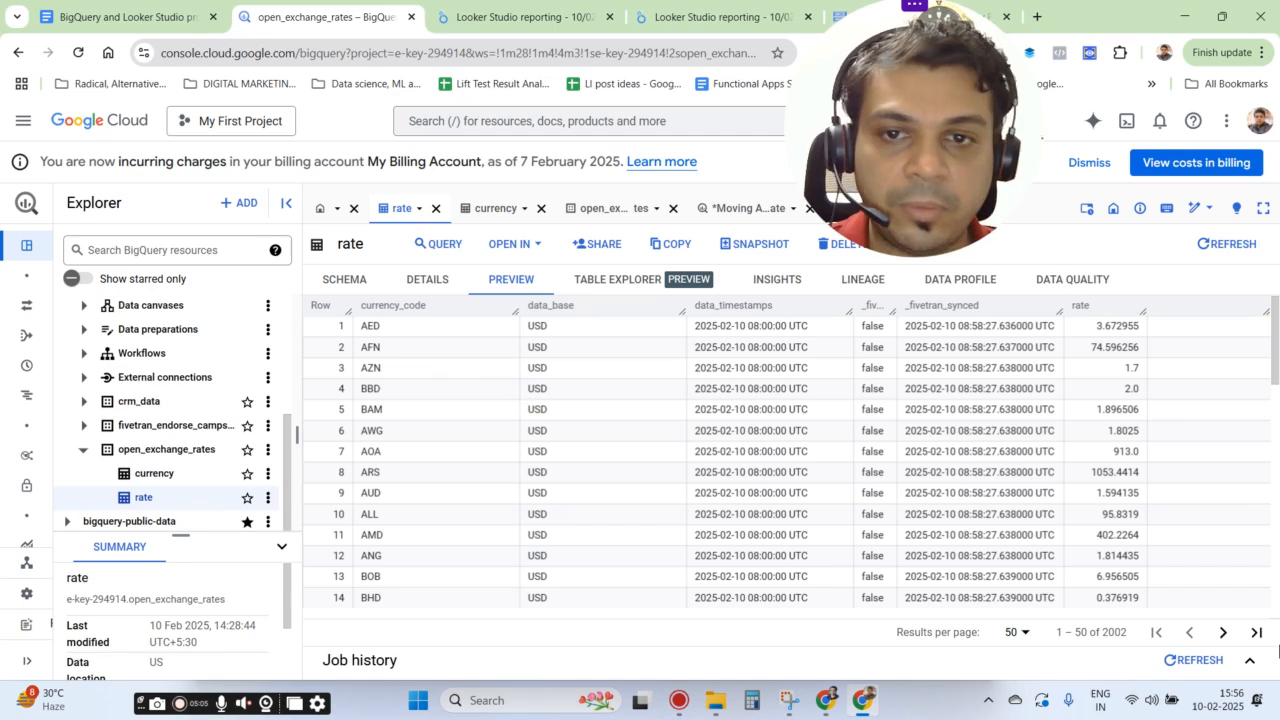
drag(1103, 635, 1137, 640)
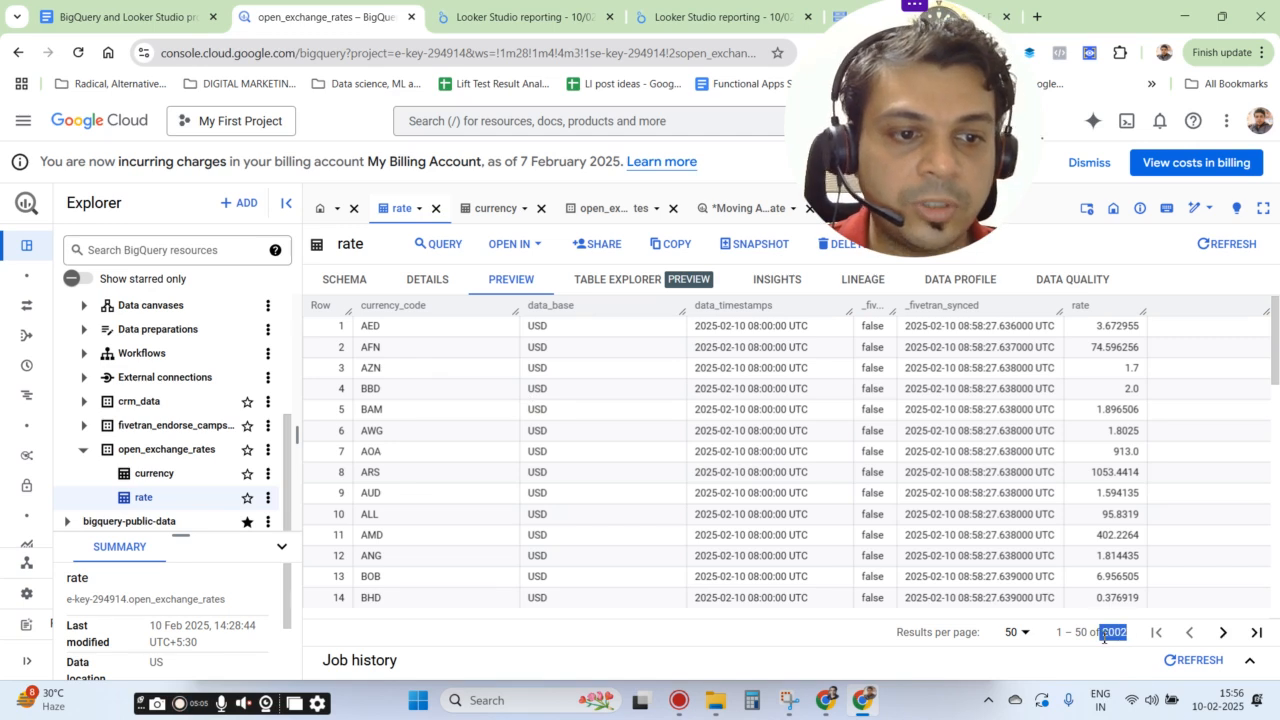
click(1000, 580)
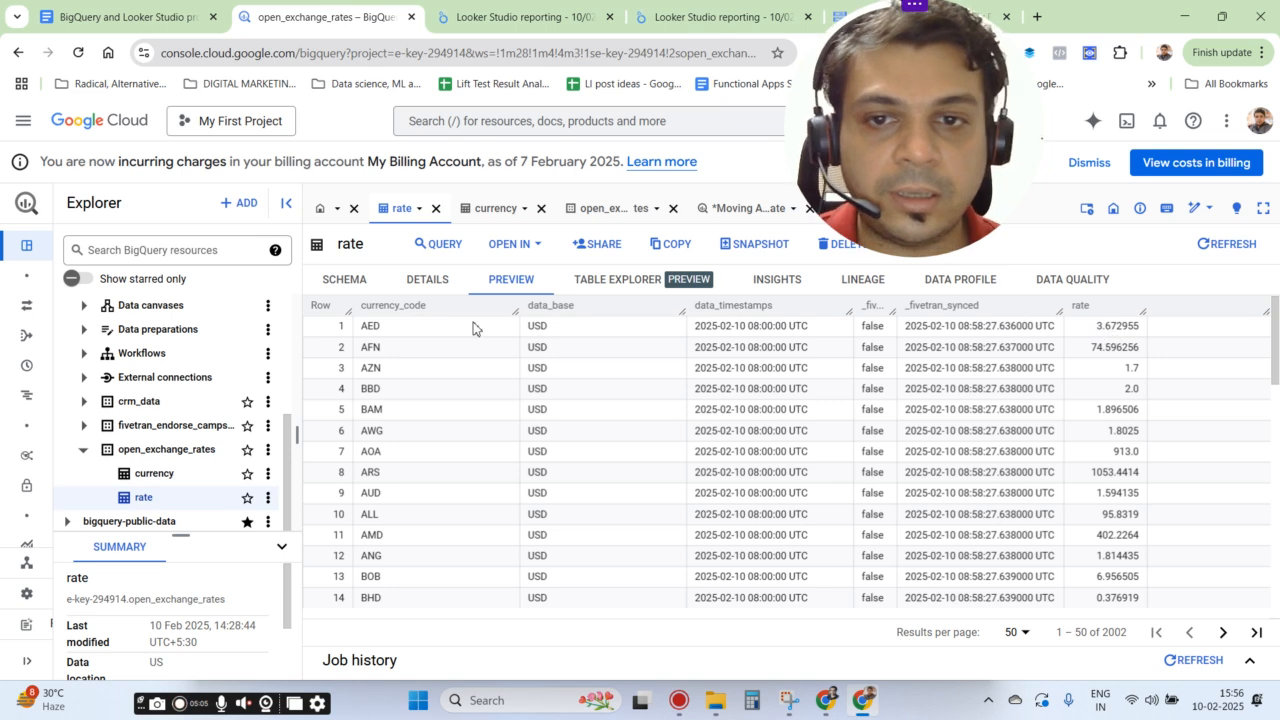
Compare the code column in the currency table preview with the currency_code column in the rate table preview
click(485, 210)
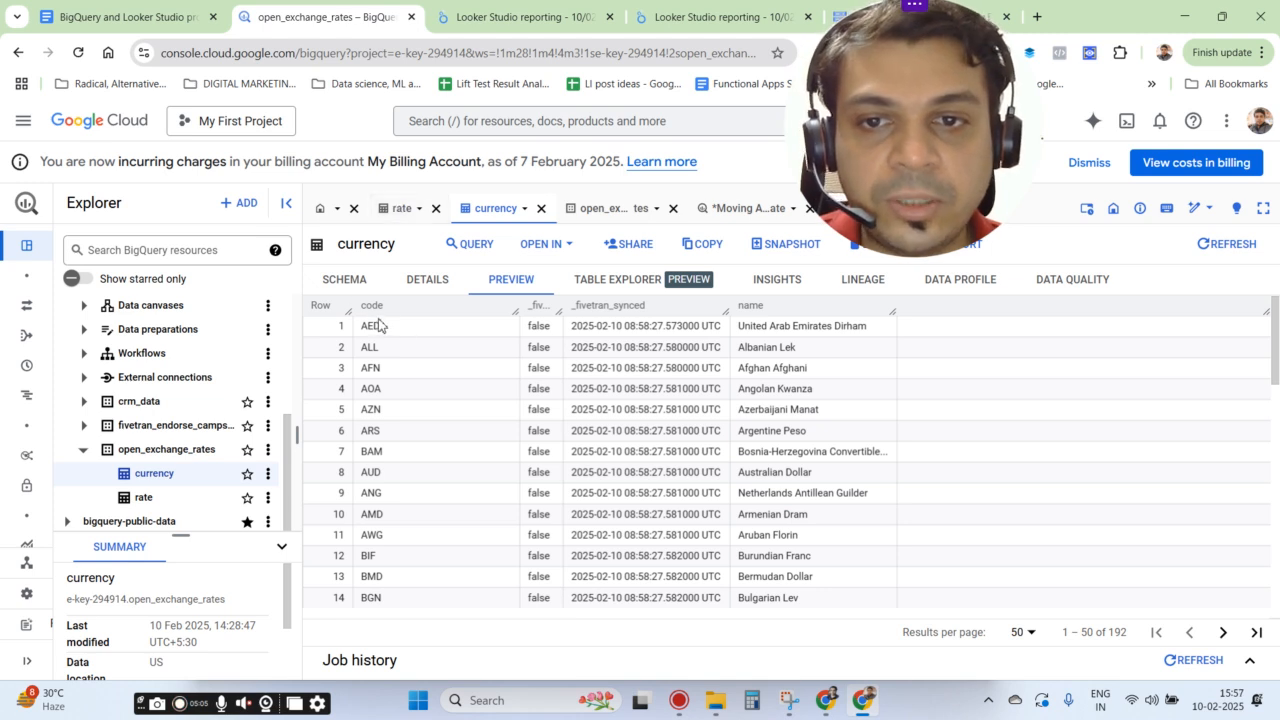
click(396, 208)
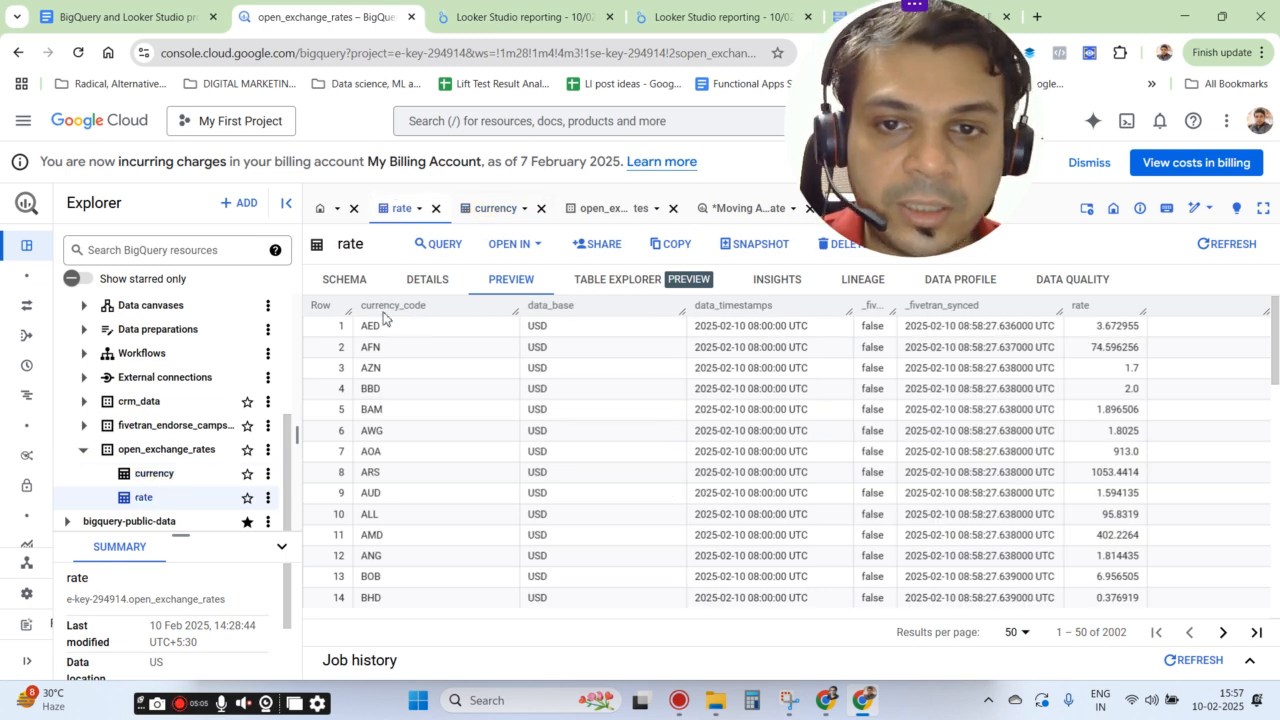
click(461, 212)
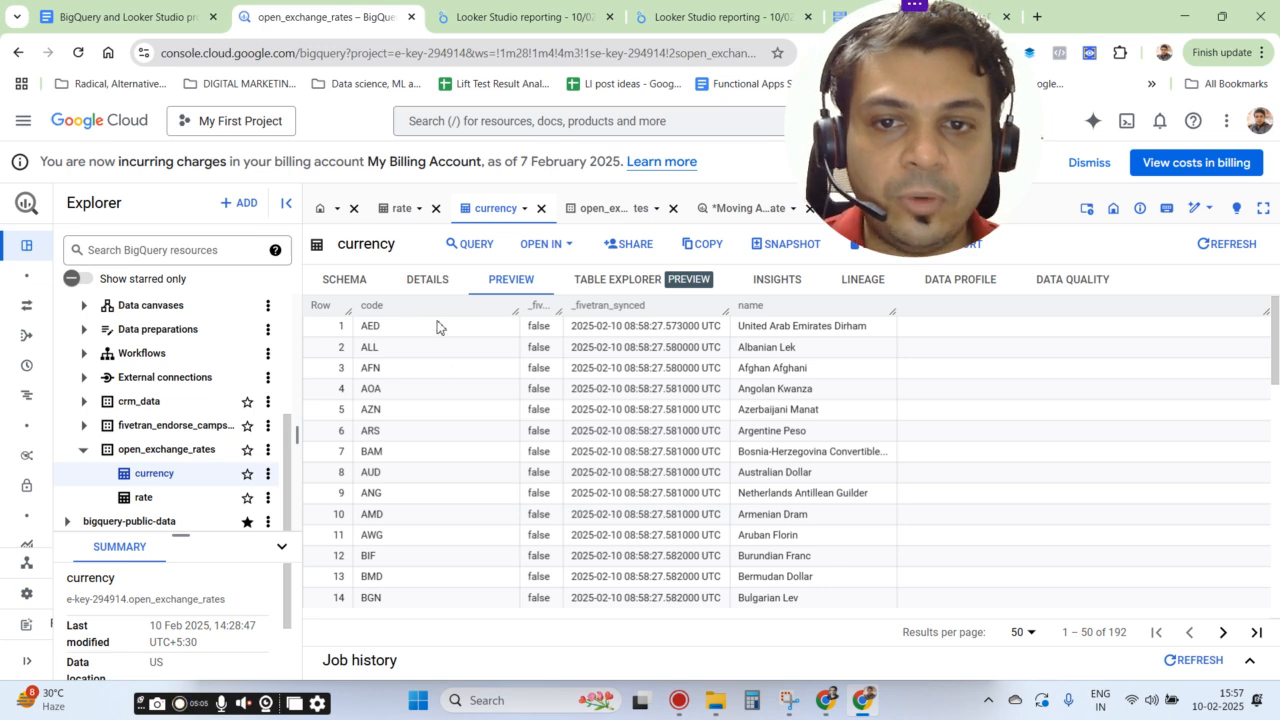
click(400, 210)
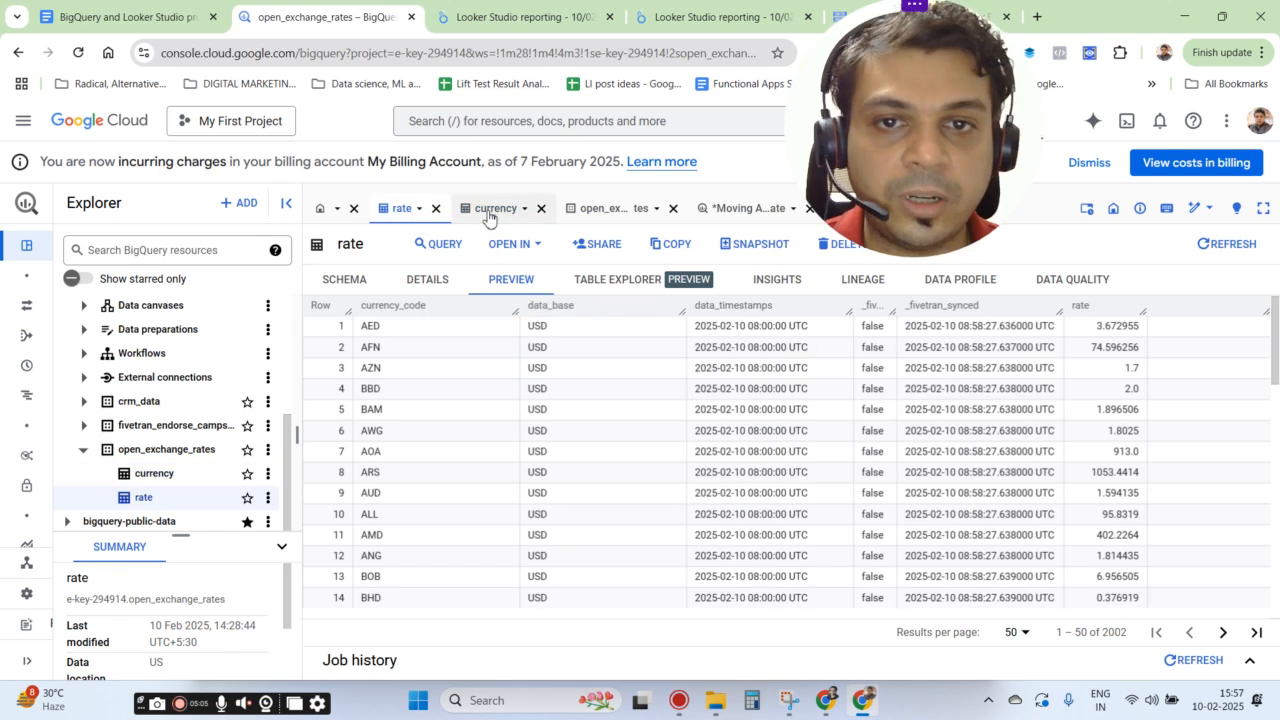
click(488, 212)
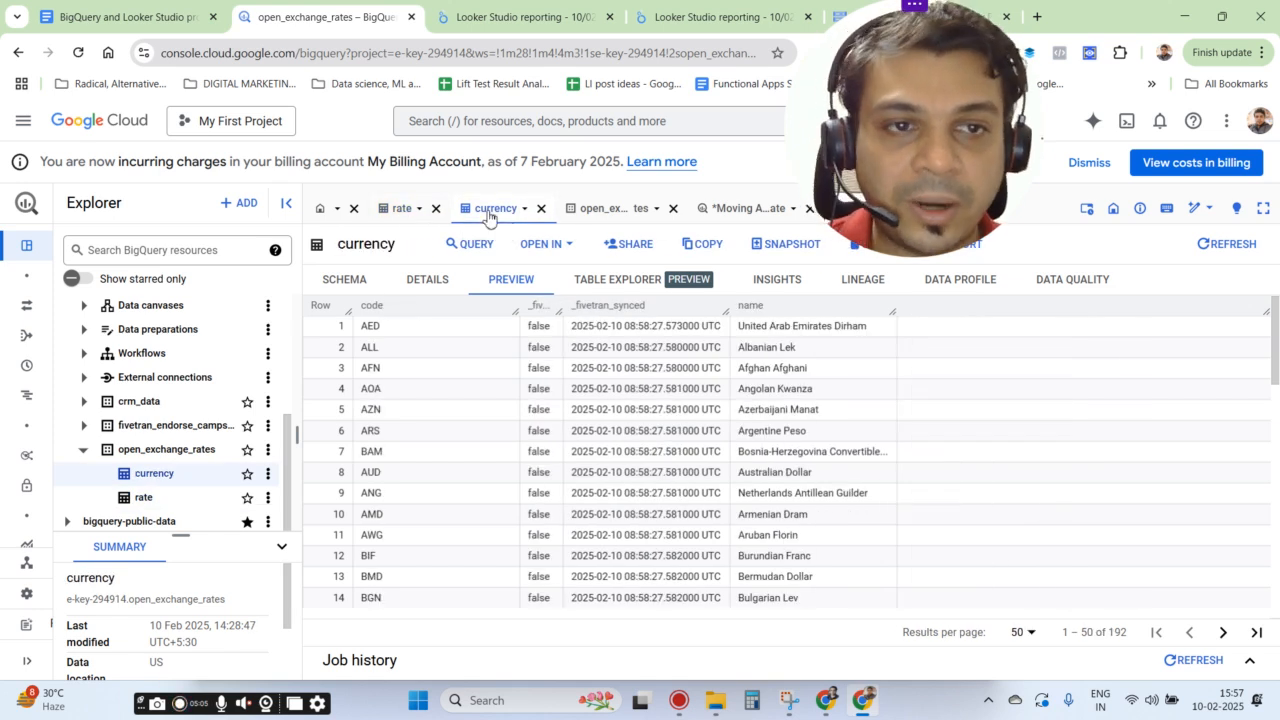
Show the open_exchange_rates dataset's details and highlight its Data set ID
click(594, 210)
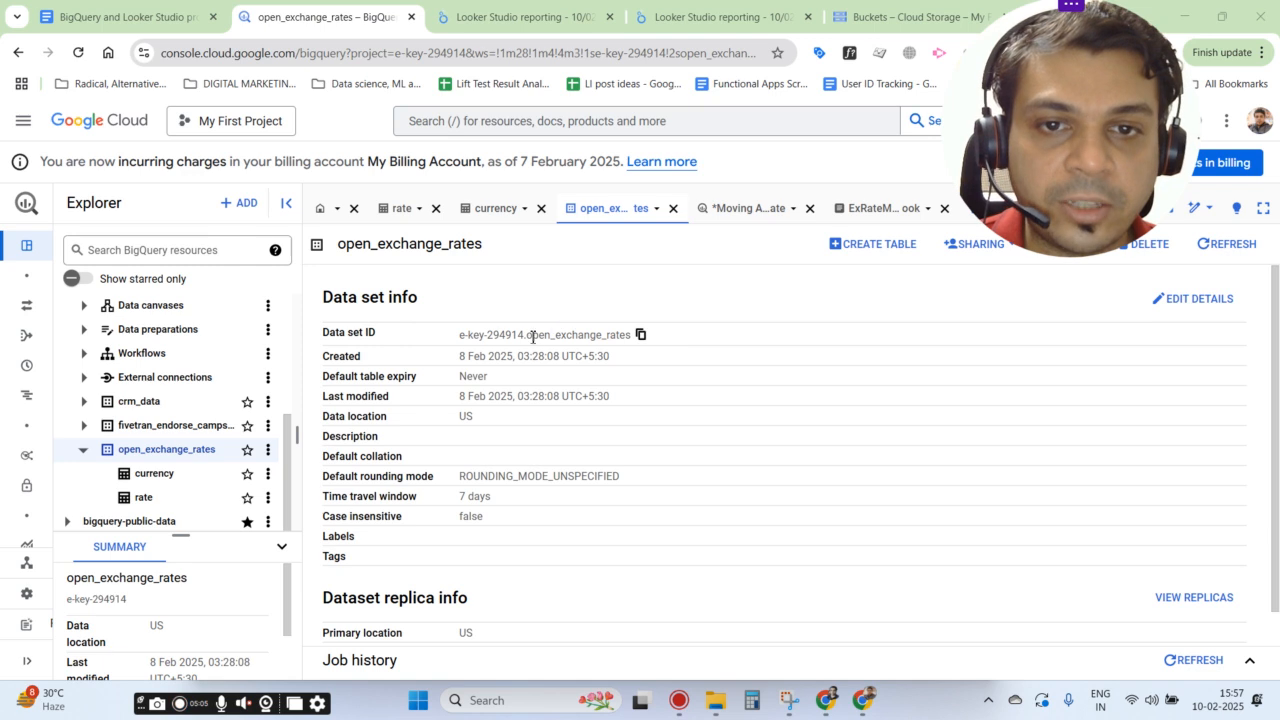
drag(1033, 149, 408, 147)
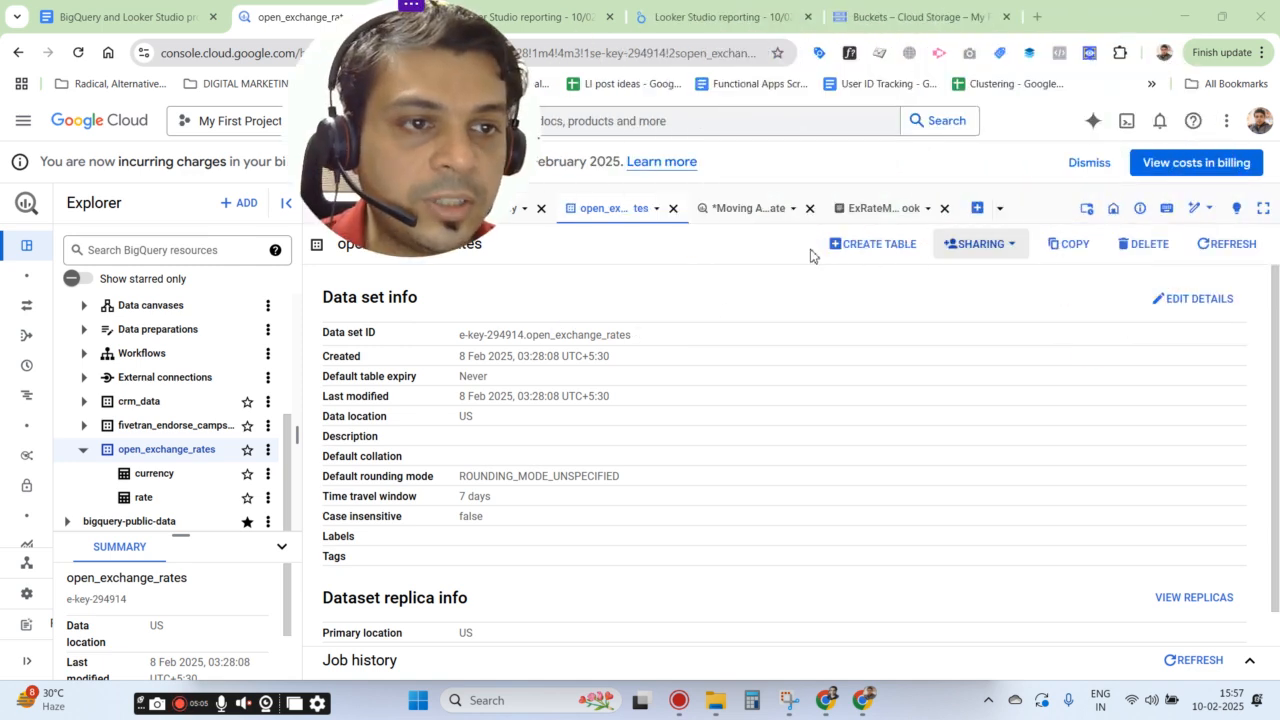
drag(483, 181, 1158, 351)
scroll(598, 458, down, 1)
scroll(598, 458, up, 1)
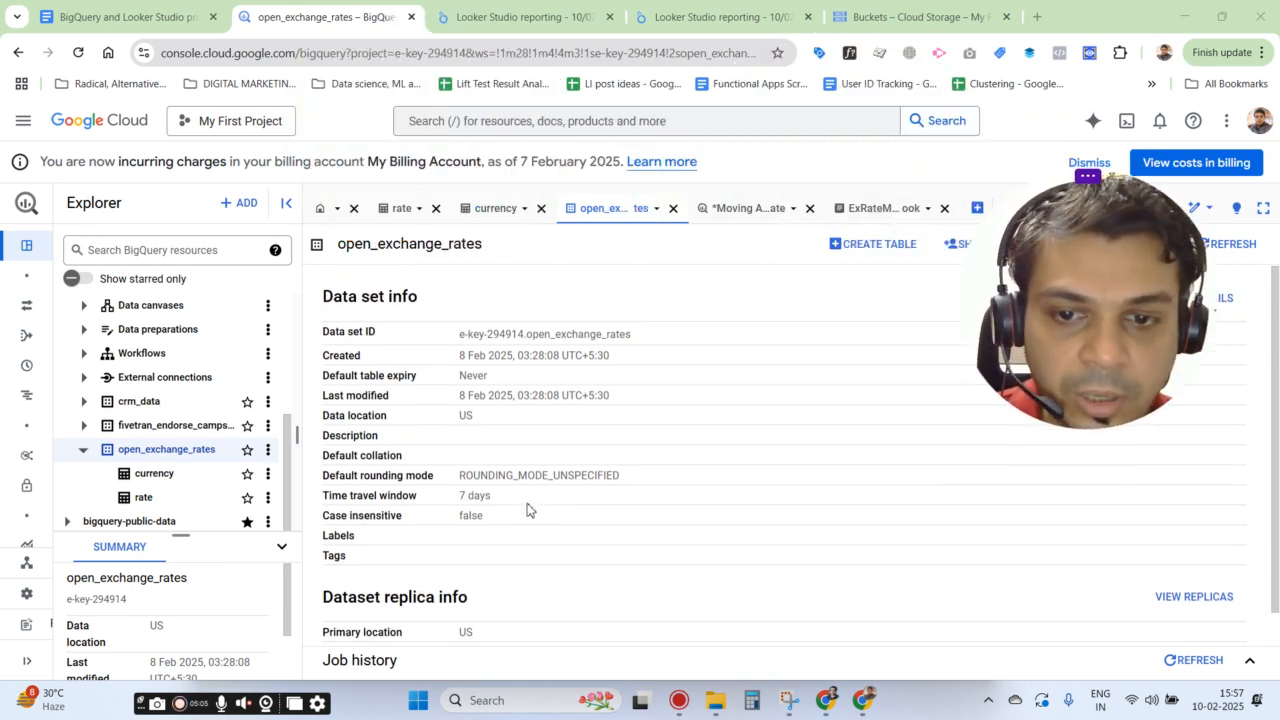
triple_click(476, 336)
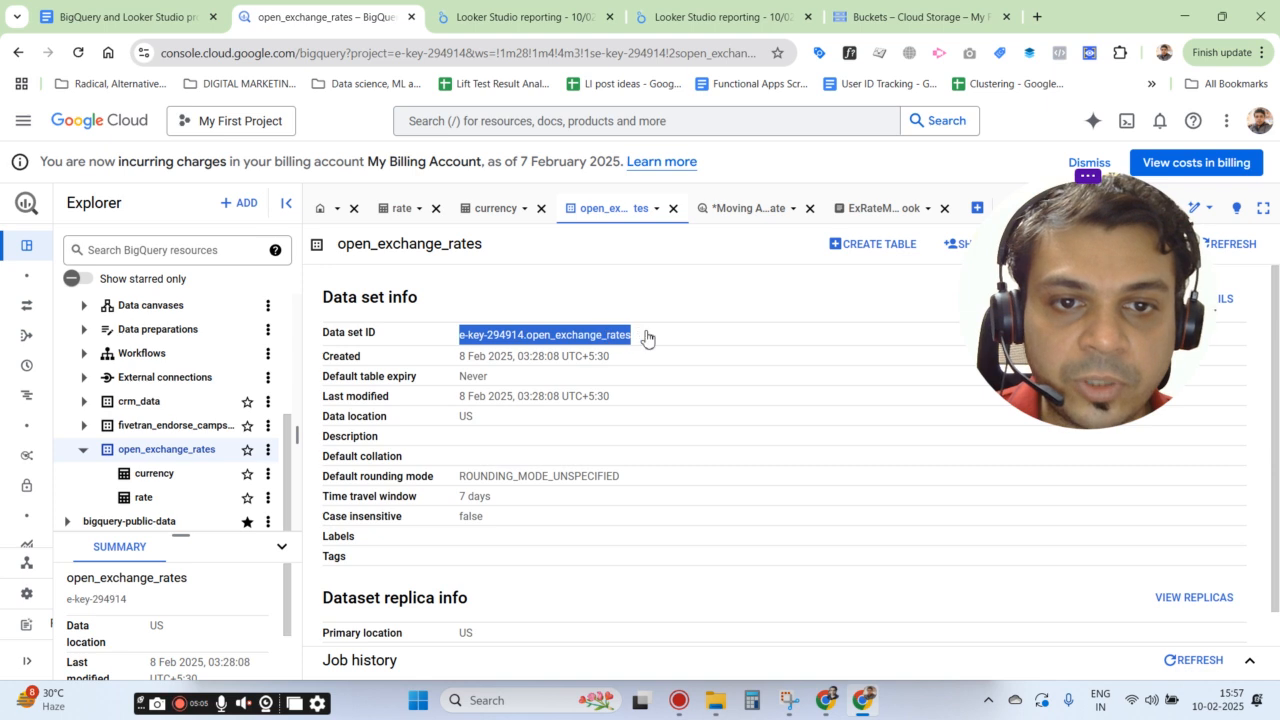
drag(1092, 275, 1048, 188)
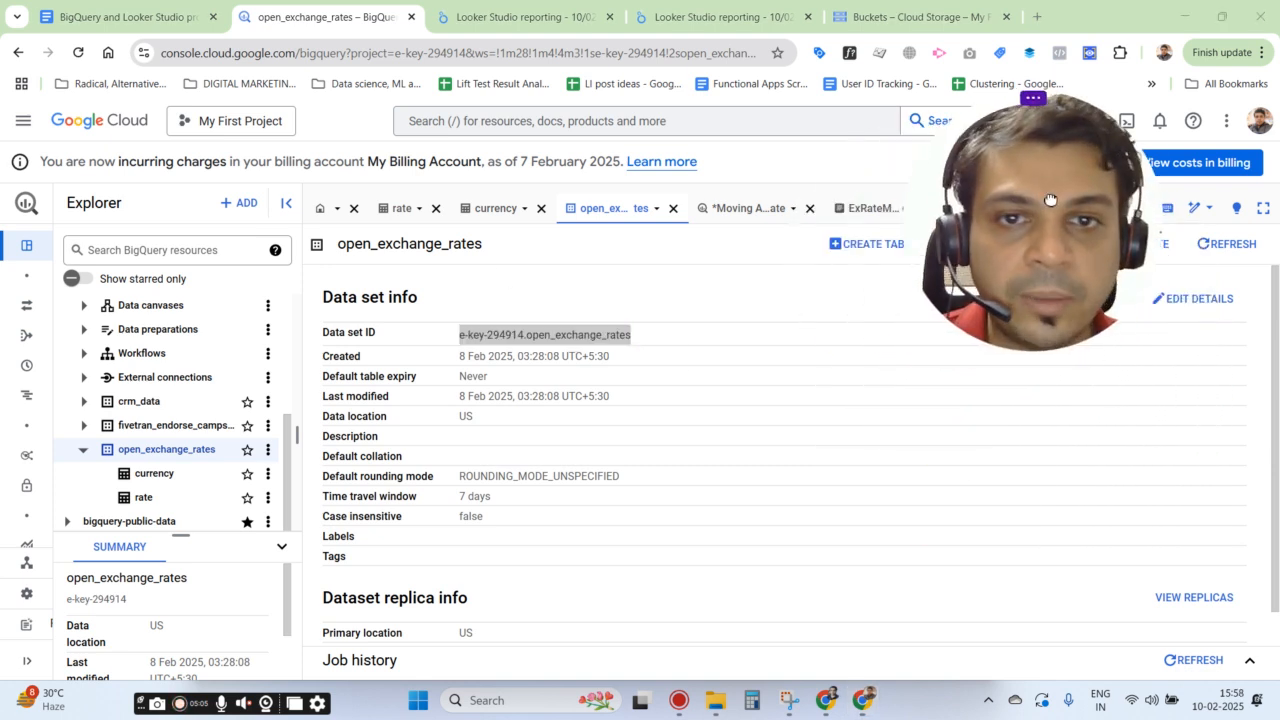
Bring up the saved "Moving Average of exchange rate" query with its results
click(660, 215)
click(657, 209)
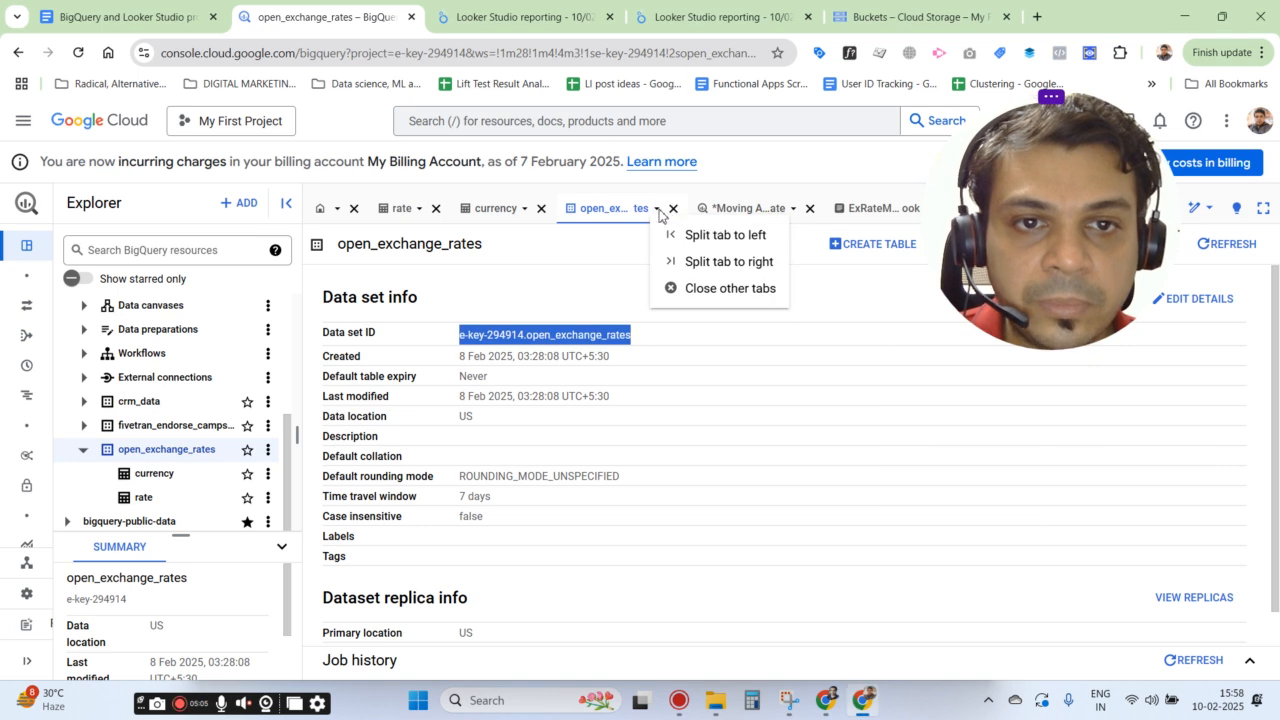
click(563, 254)
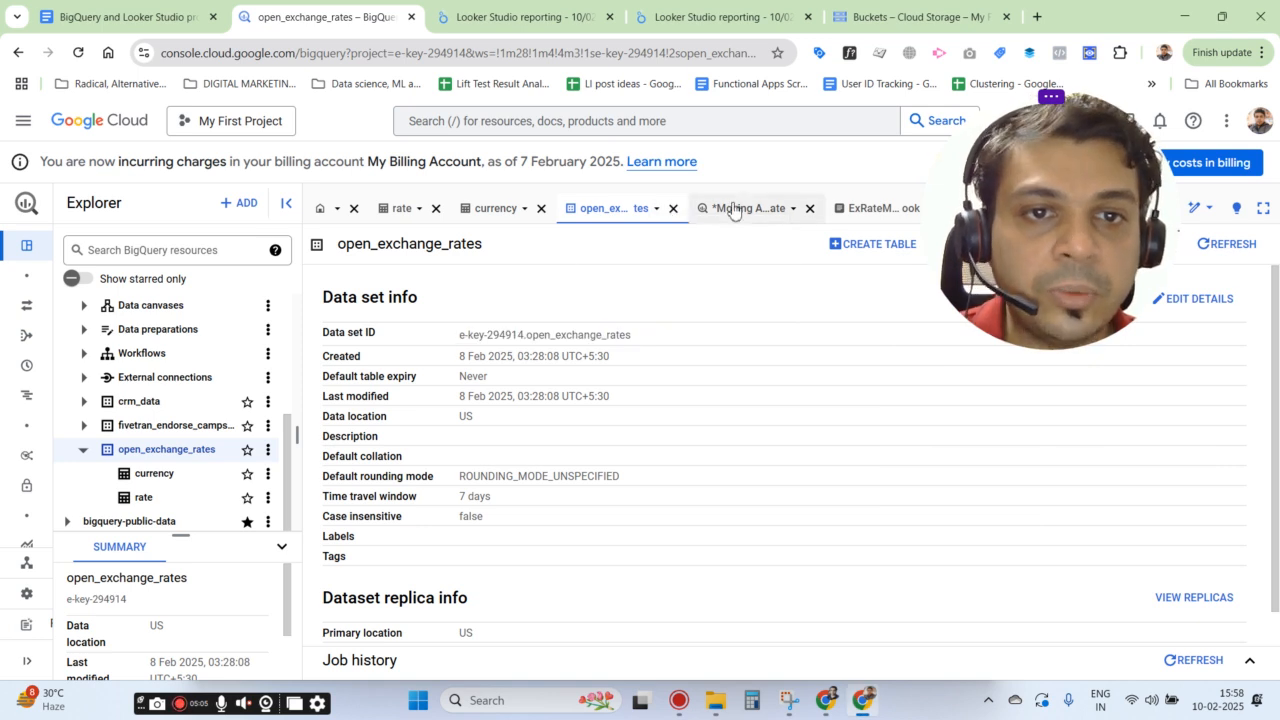
click(733, 208)
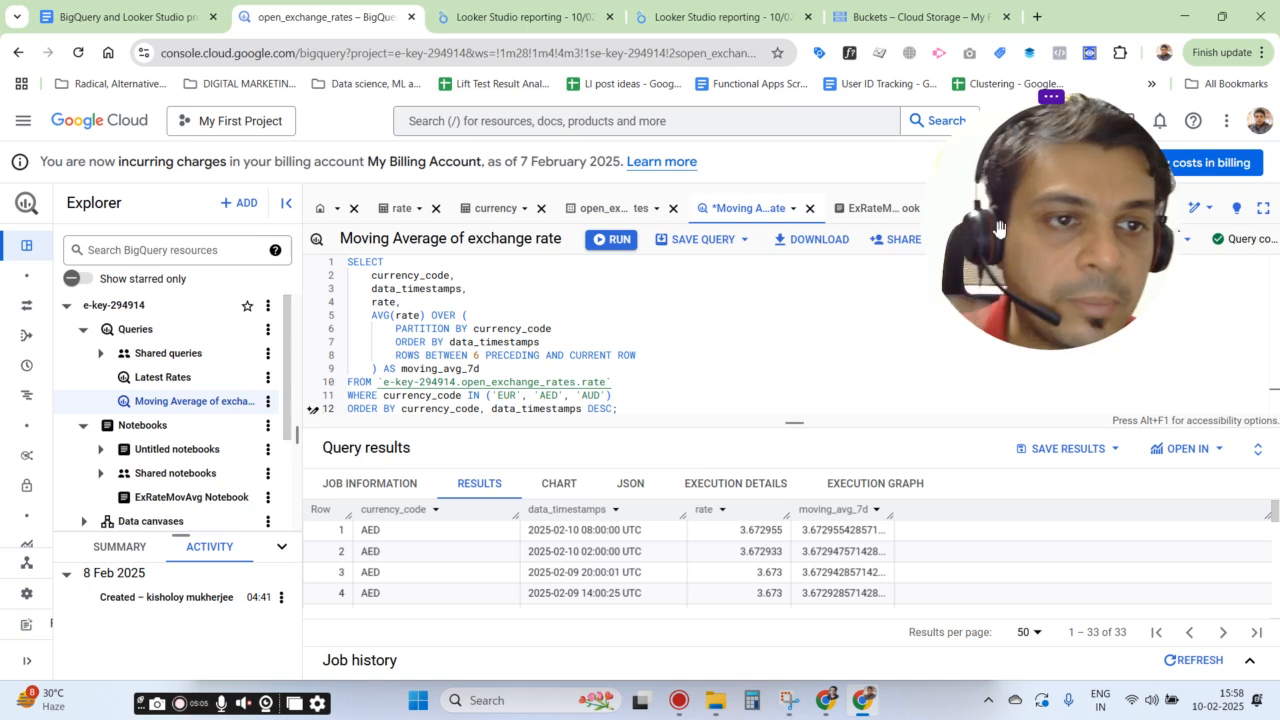
drag(950, 230, 770, 240)
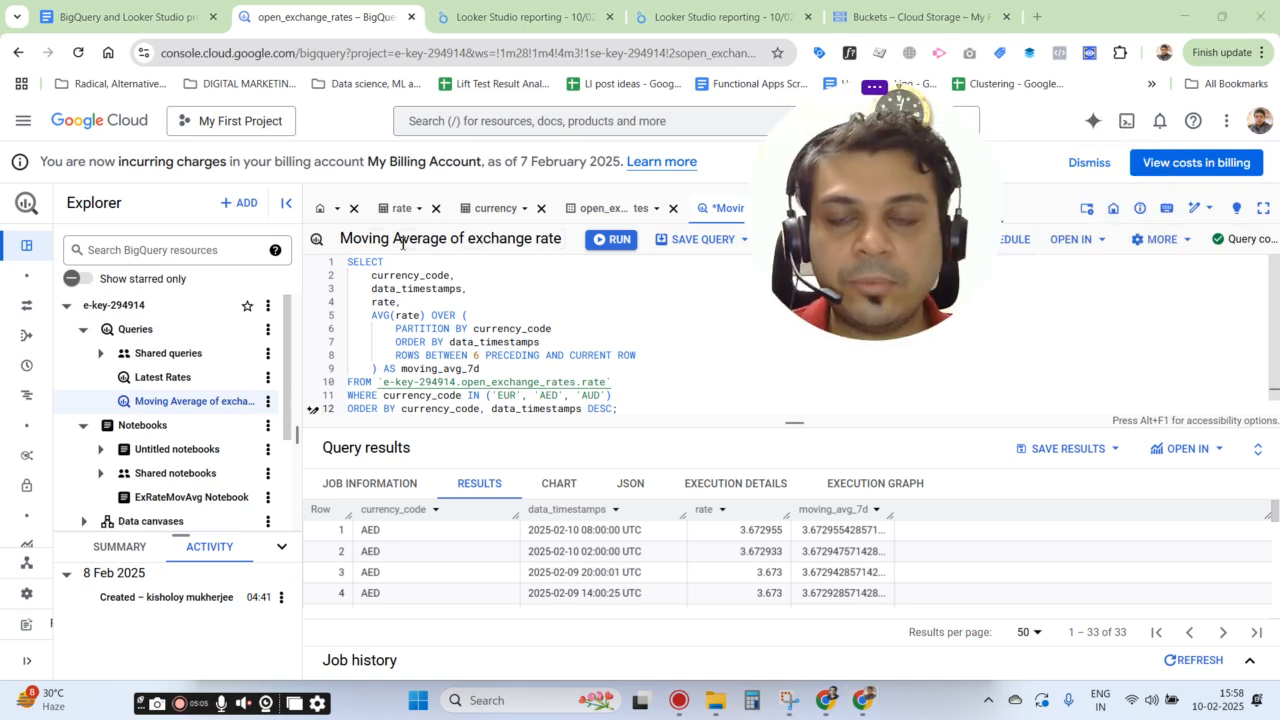
drag(867, 279, 898, 269)
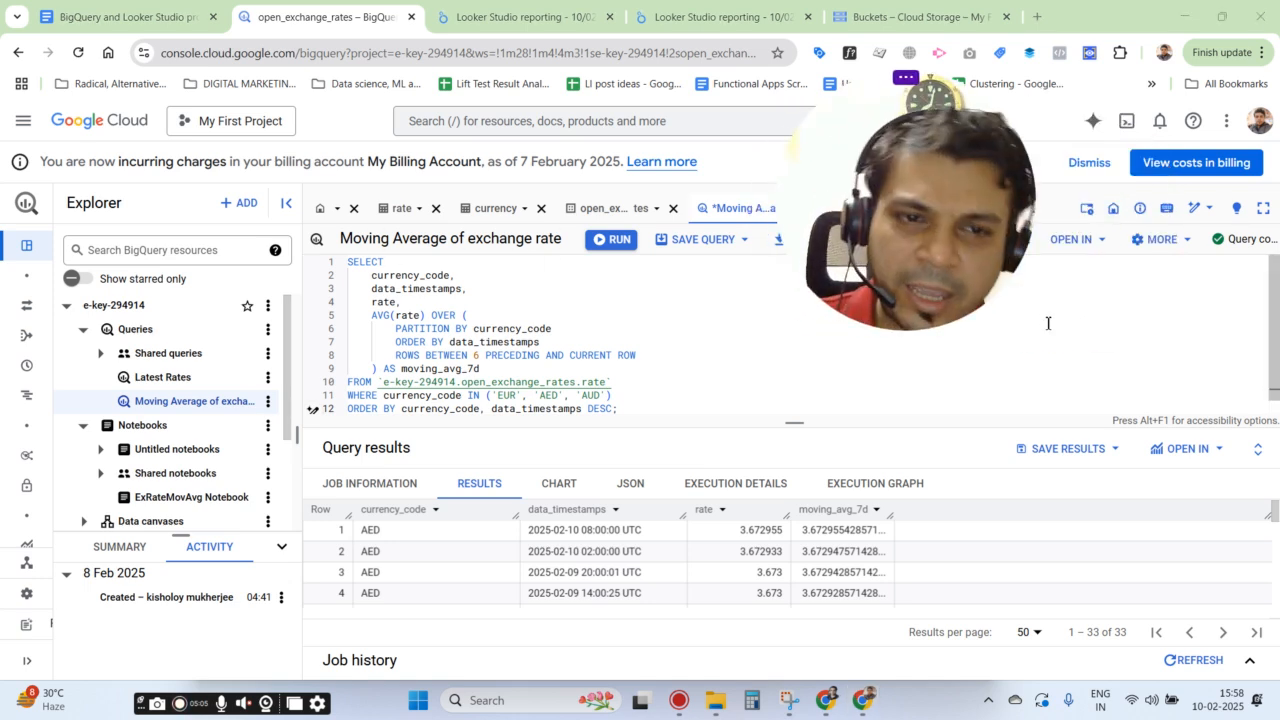
Switch to the BigQuery and Looker Studio document and browse its sample SQL queries for exchange rate analysis
click(180, 8)
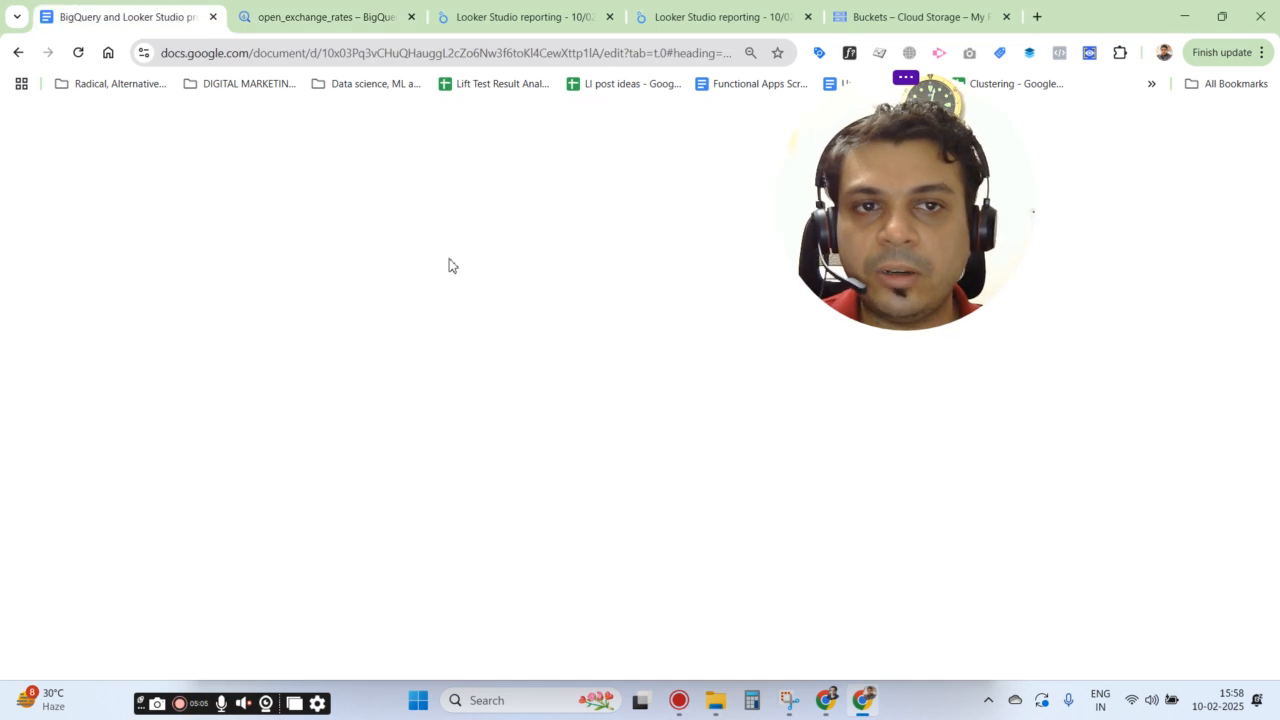
drag(994, 228, 992, 196)
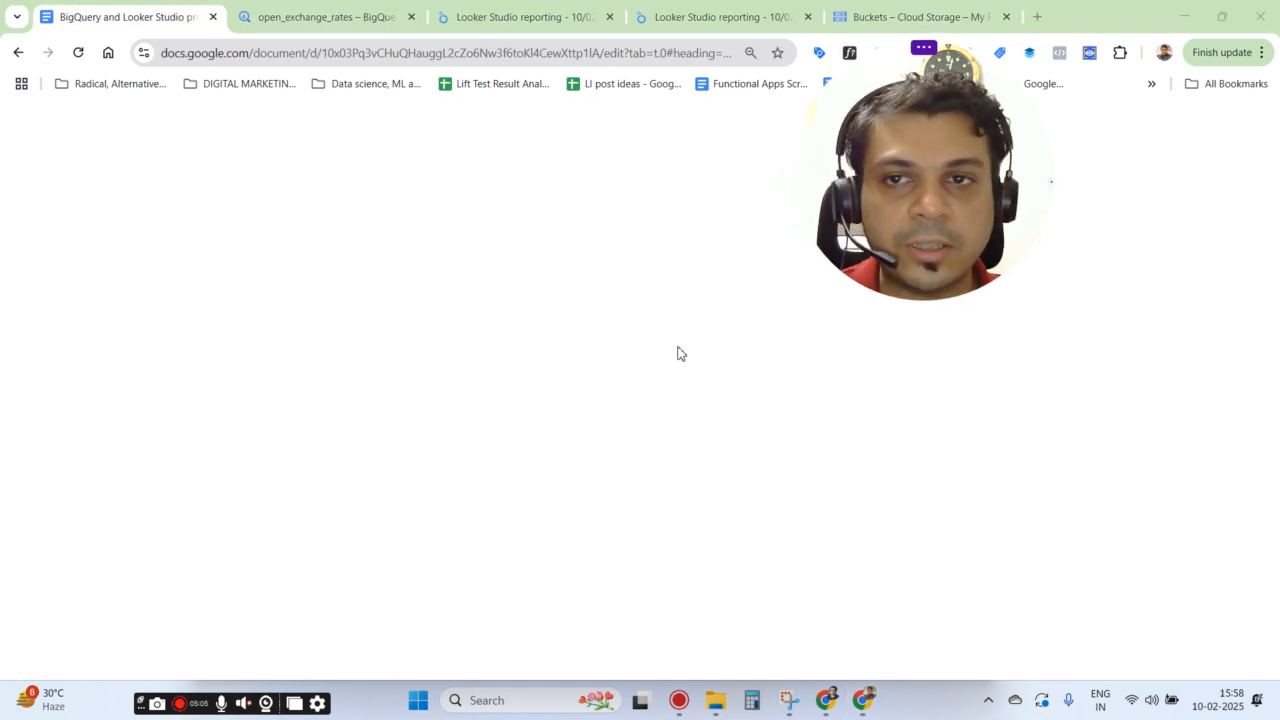
scroll(500, 290, down, 10)
scroll(502, 344, down, 20)
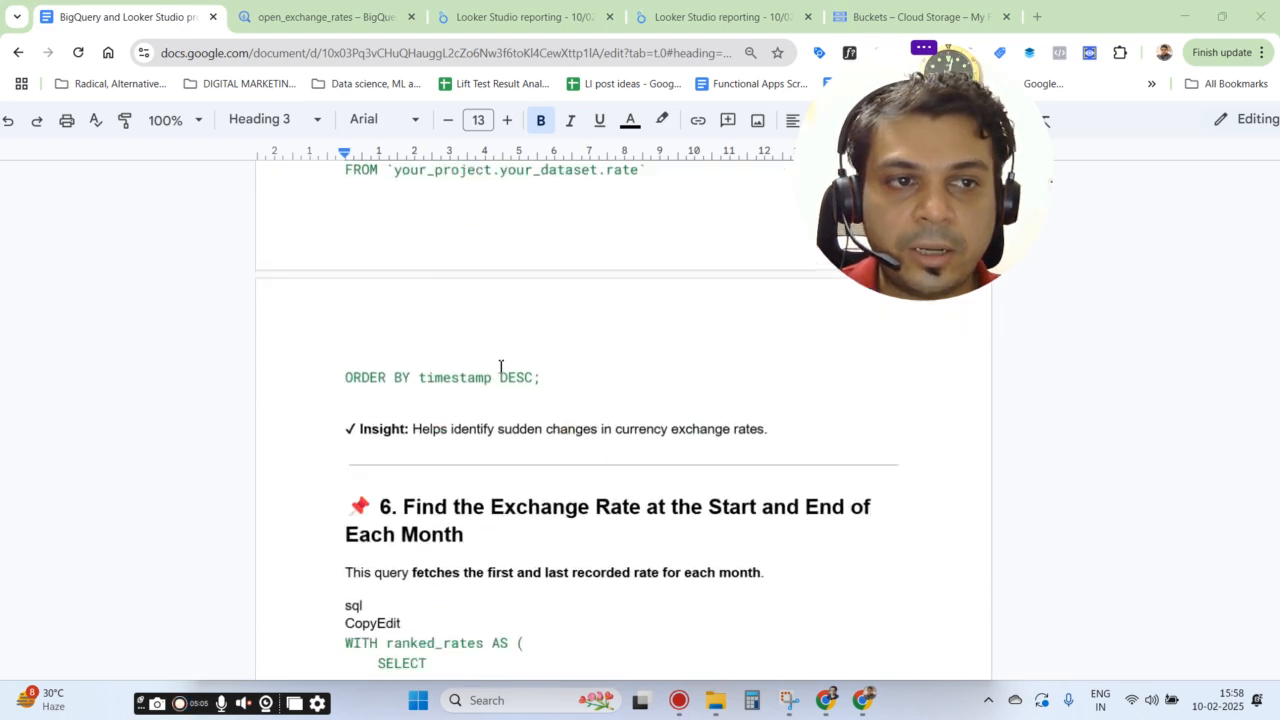
scroll(501, 364, up, 15)
scroll(501, 364, up, 20)
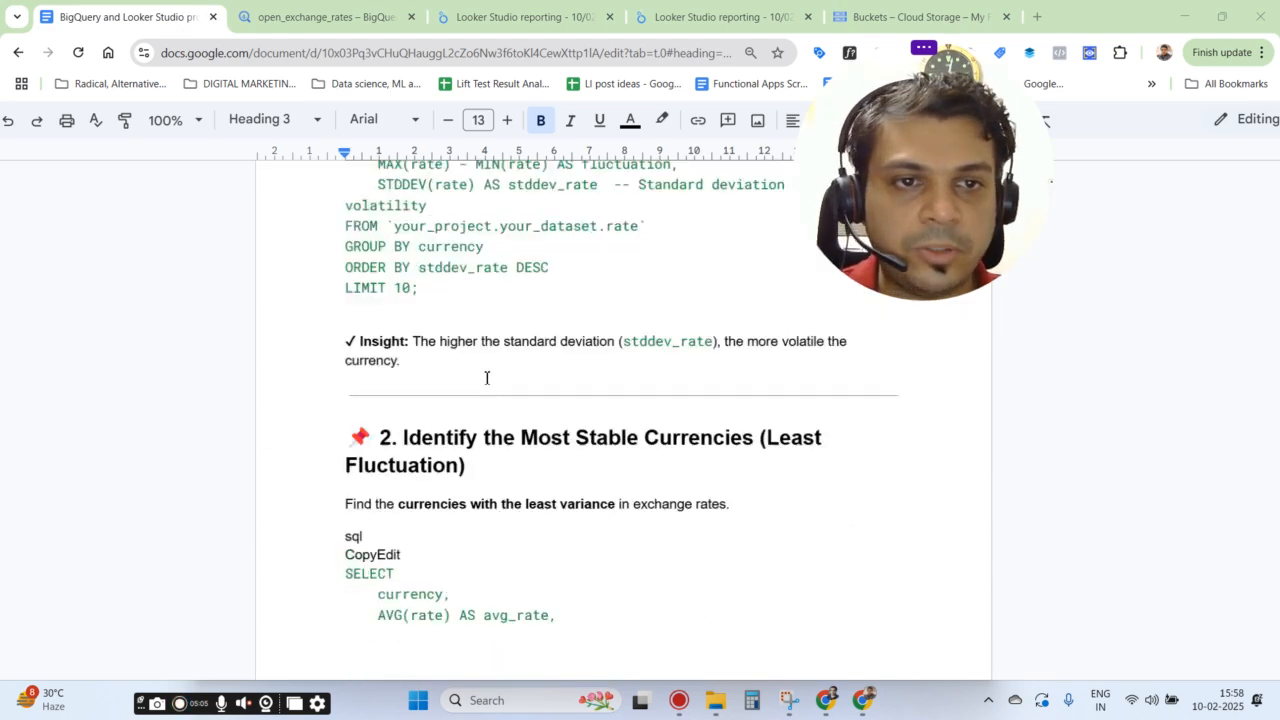
scroll(486, 378, down, 20)
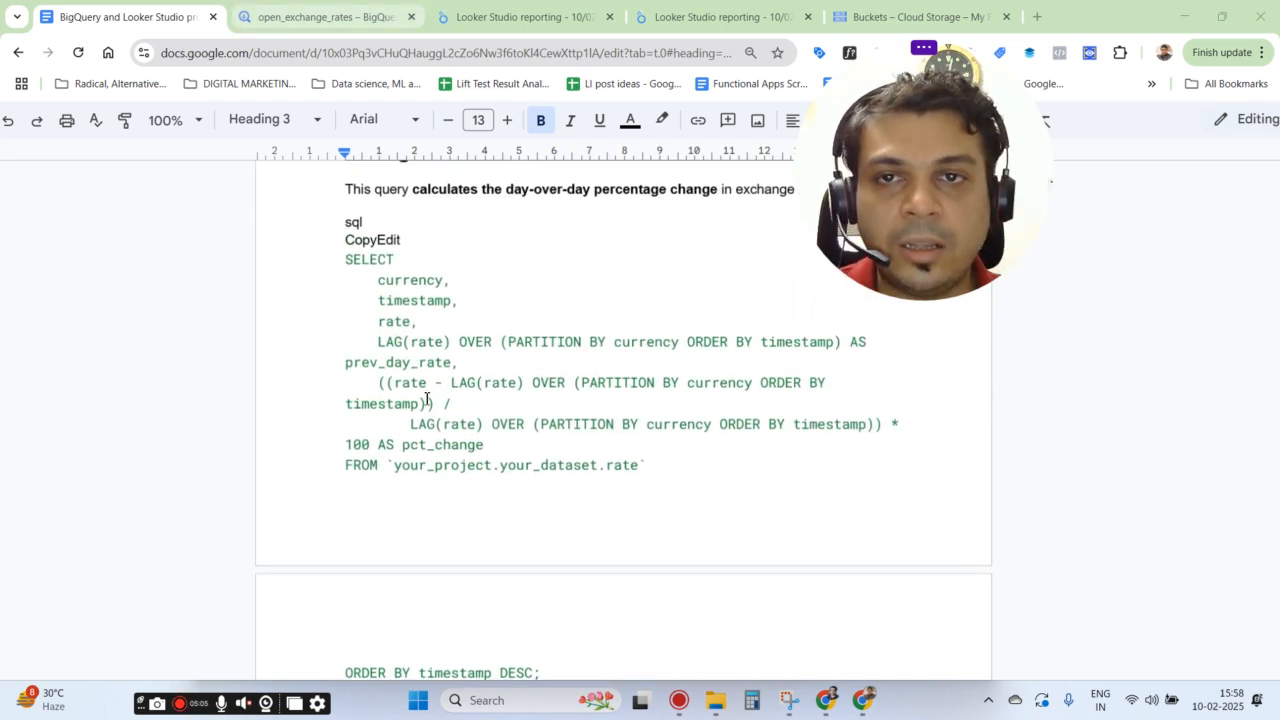
scroll(426, 397, up, 10)
scroll(422, 395, up, 5)
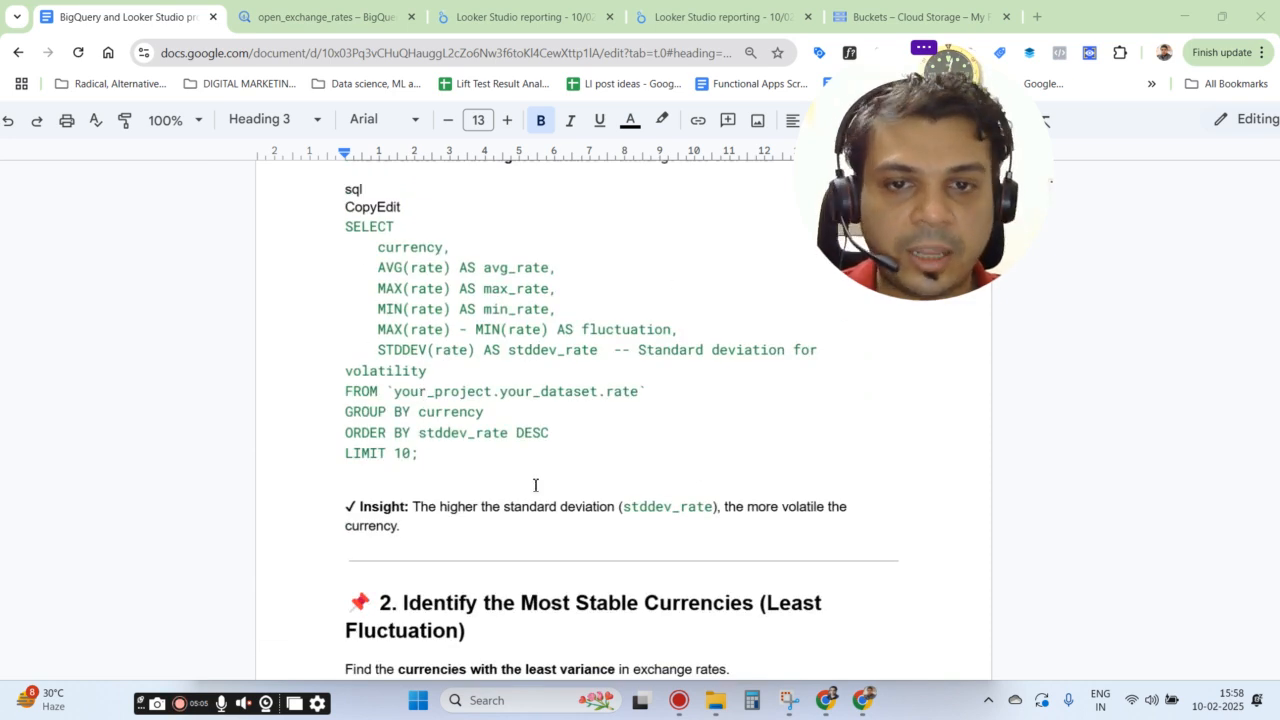
Highlight the SQL query for identifying the most volatile currencies and review the section around it
click(471, 454)
shift+click(373, 246)
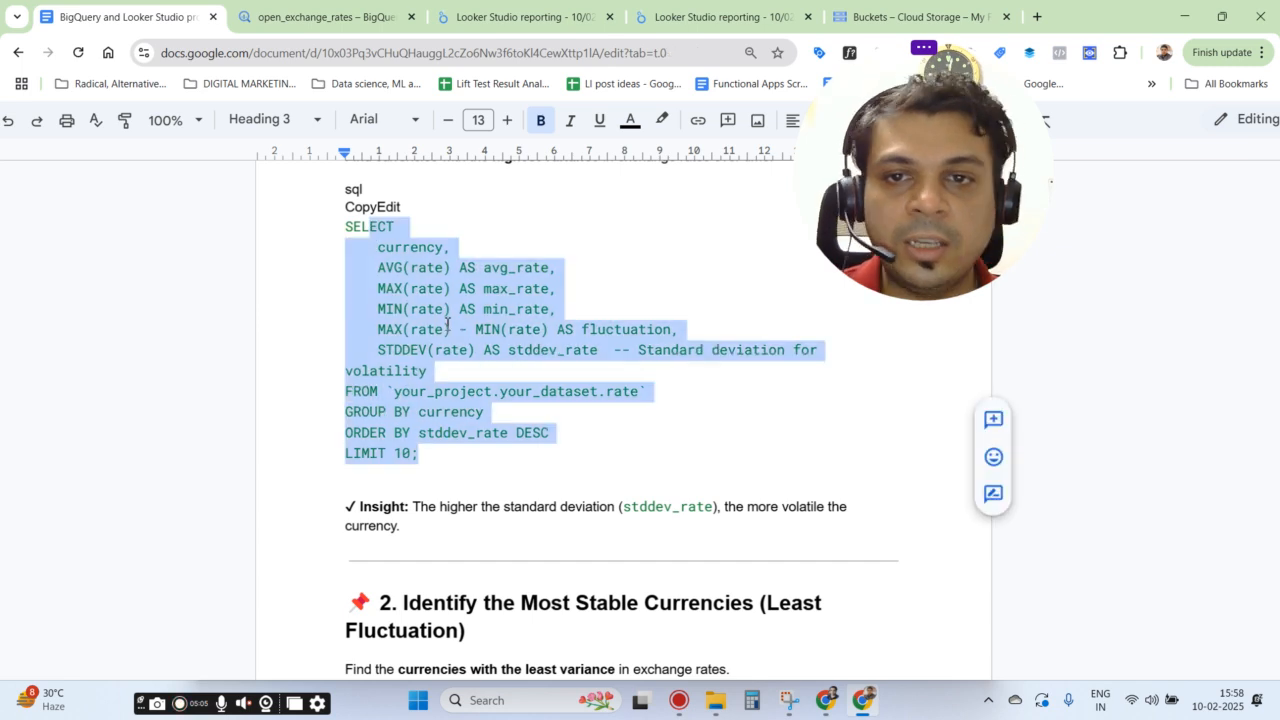
click(446, 329)
scroll(616, 338, up, 3)
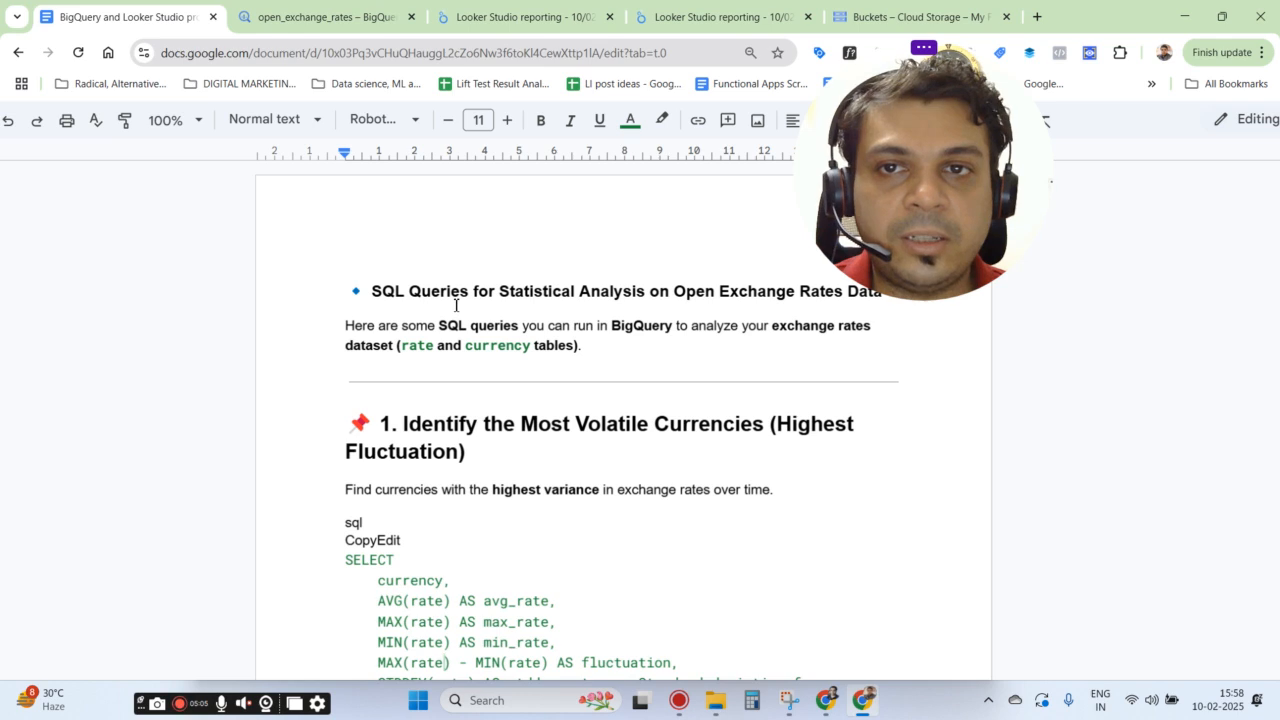
scroll(625, 440, down, 2)
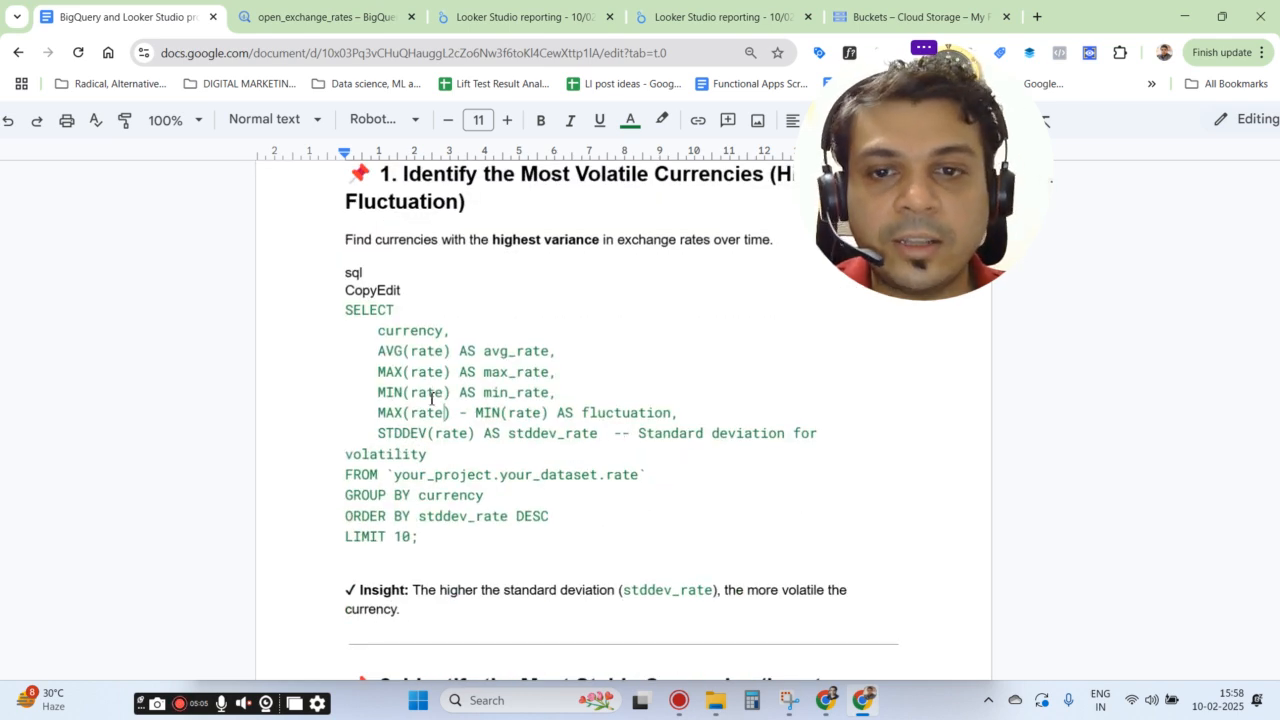
Return to BigQuery and examine the moving average query's window clause, focusing on ROWS BETWEEN 6 PRECEDING AND CURRENT ROW
click(328, 12)
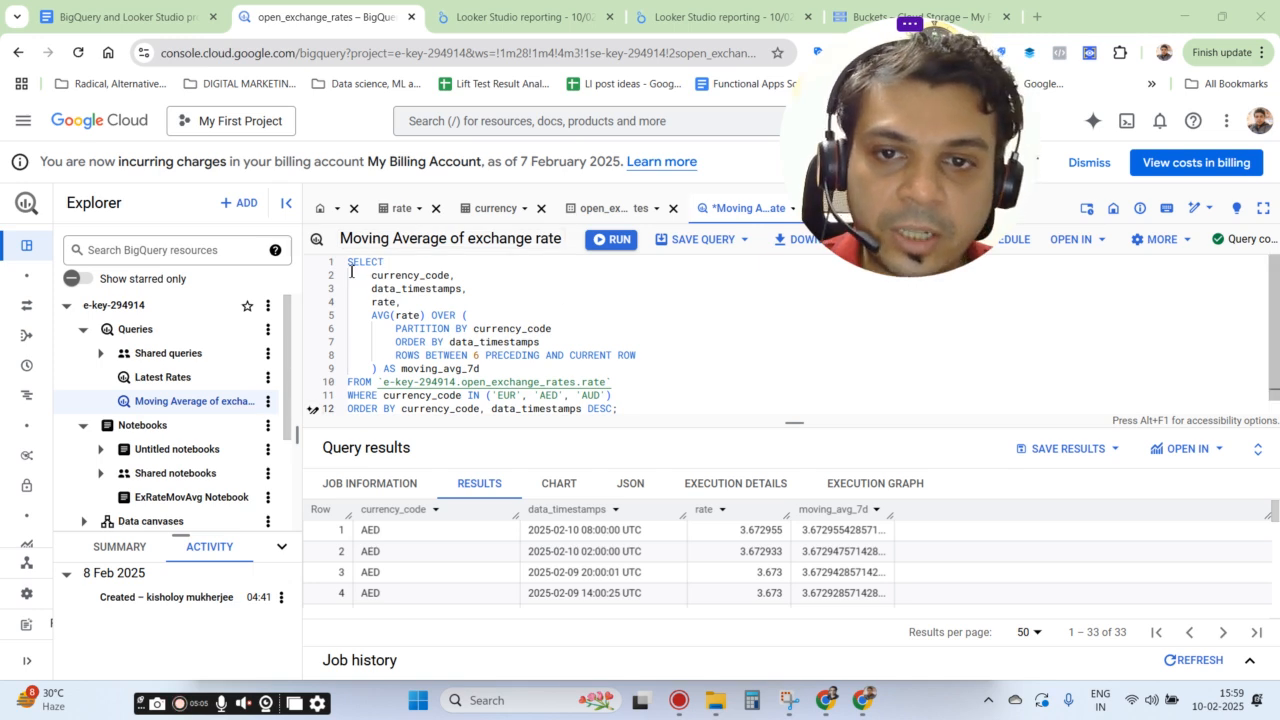
scroll(359, 271, up, 1)
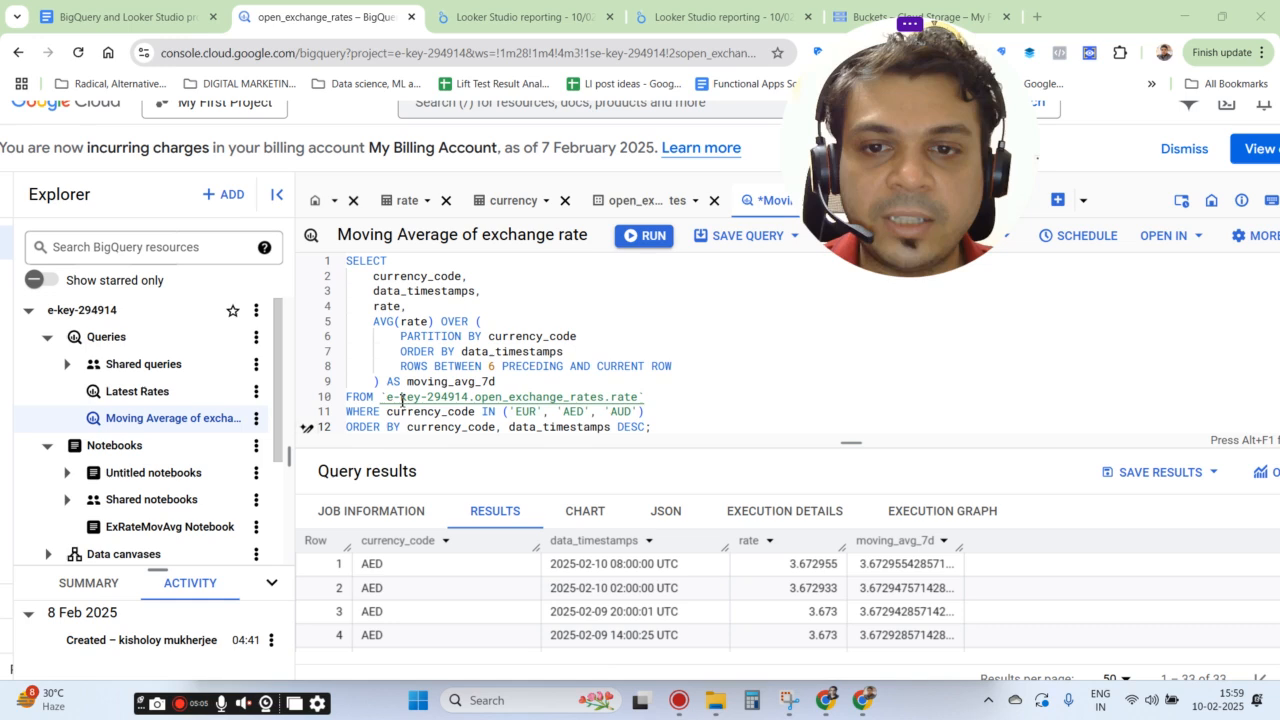
scroll(400, 422, down, 3)
scroll(525, 283, up, 2)
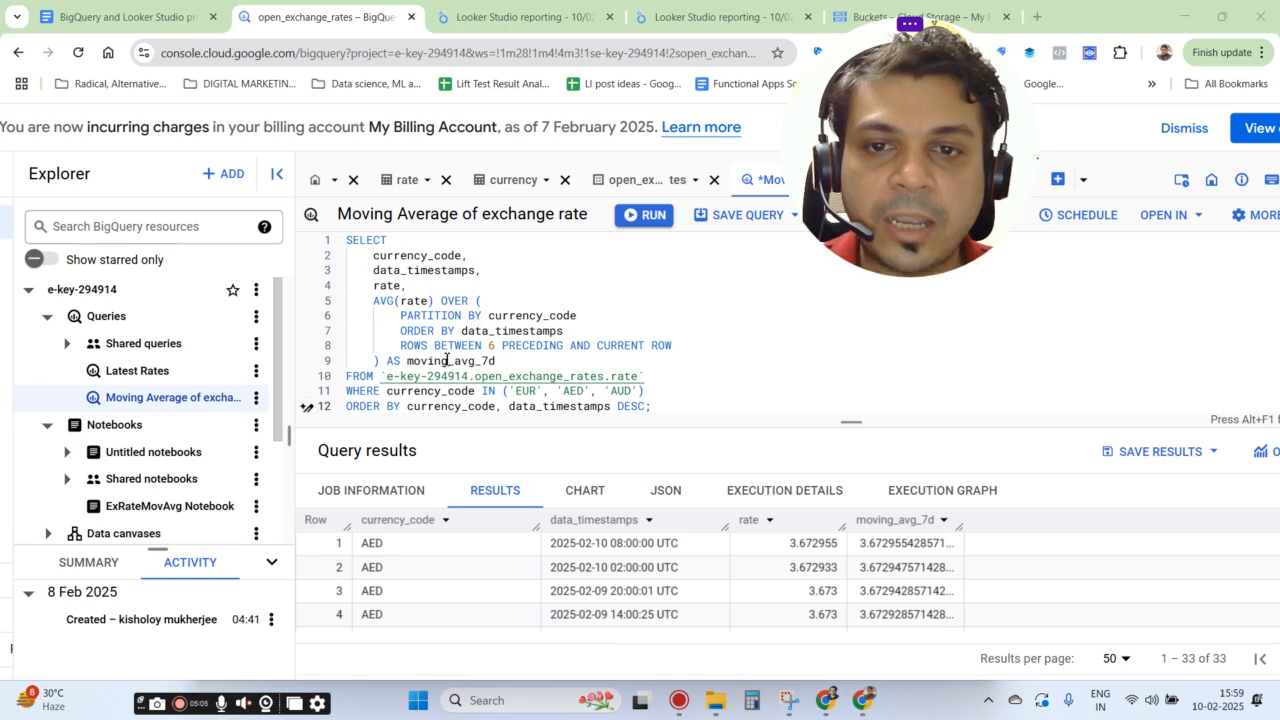
scroll(490, 350, down, 2)
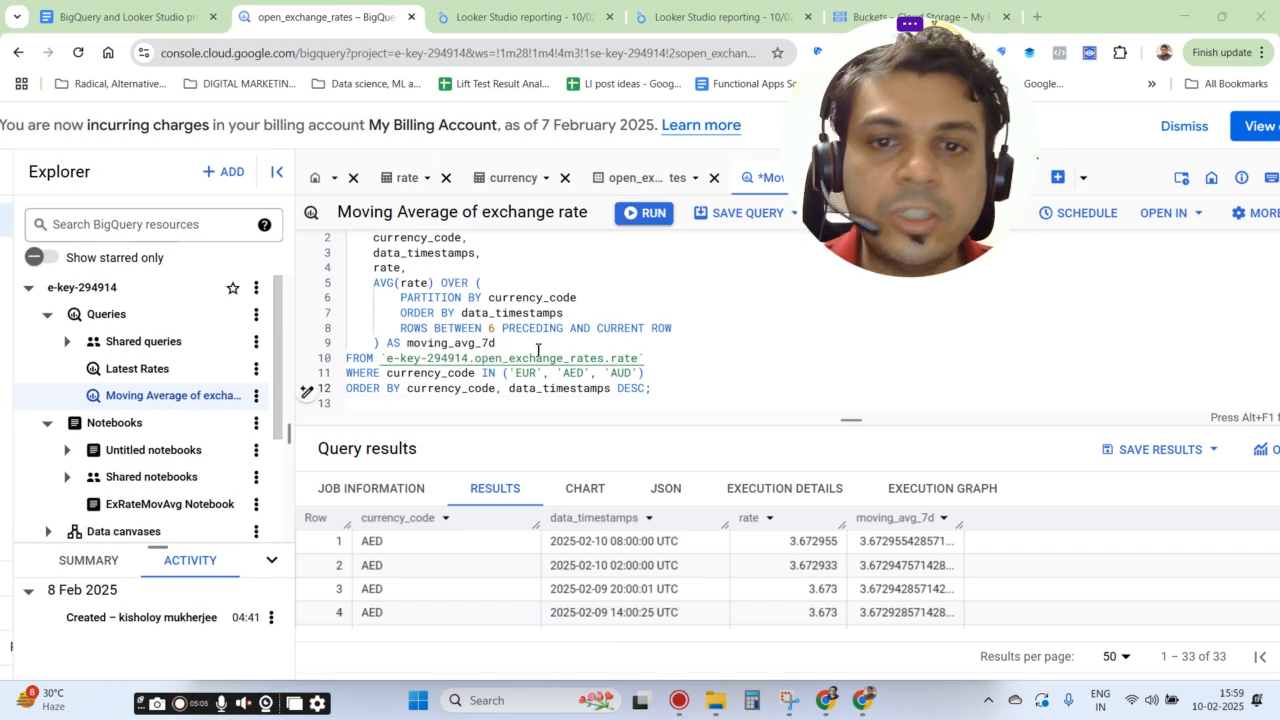
click(485, 343)
double_click(491, 328)
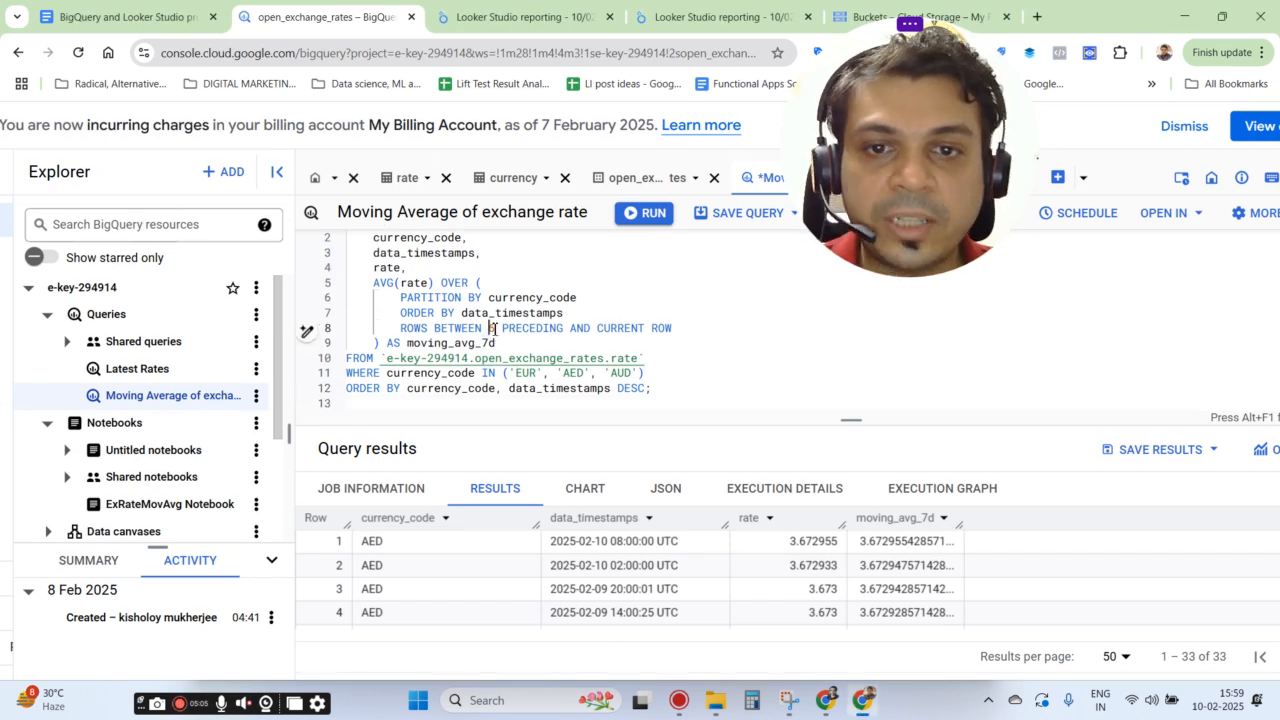
double_click(583, 328)
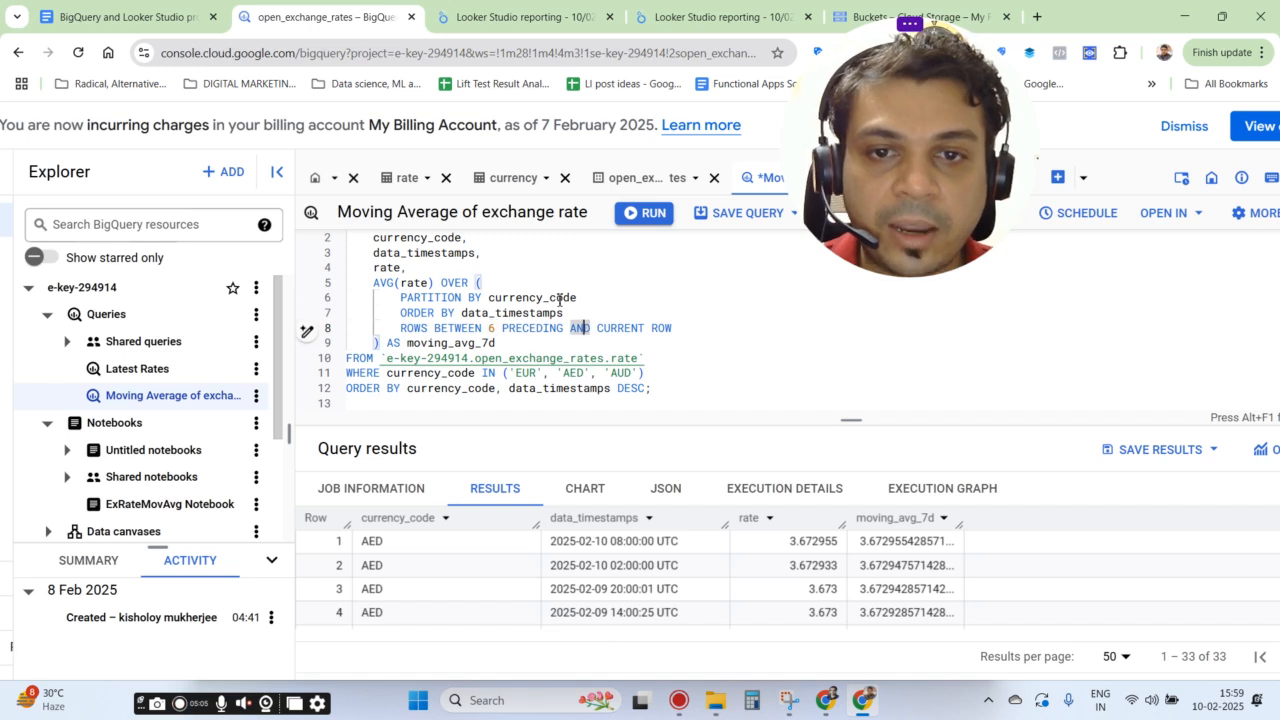
scroll(537, 388, down, 1)
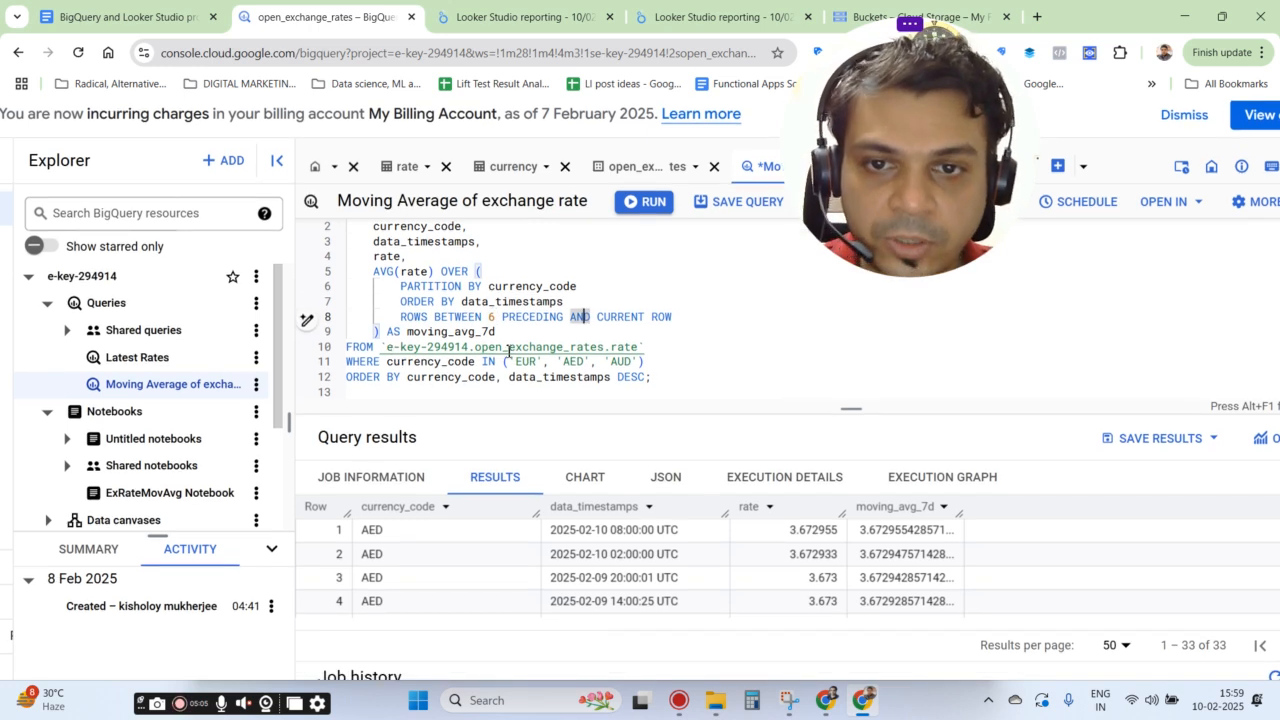
Point out the project ID, the open_exchange_rates dataset and the rate table in the query's FROM clause
drag(387, 350, 611, 352)
click(435, 351)
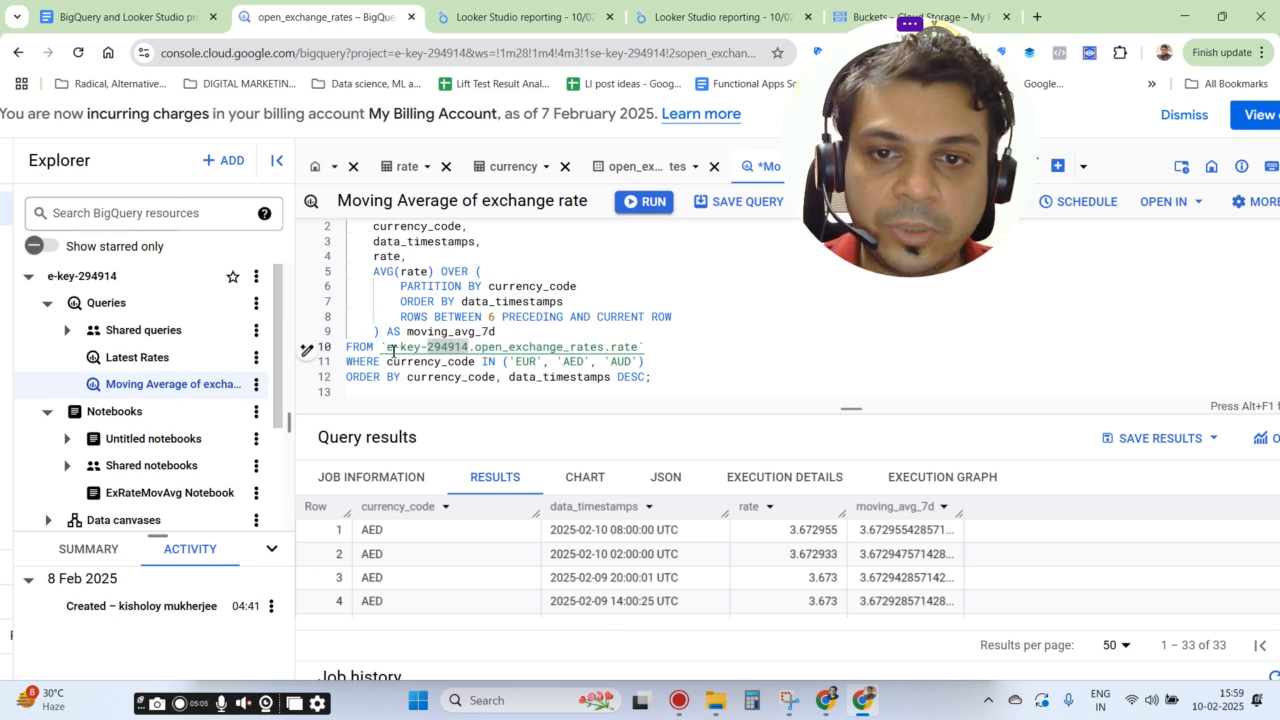
click(389, 350)
drag(471, 350, 387, 350)
double_click(498, 351)
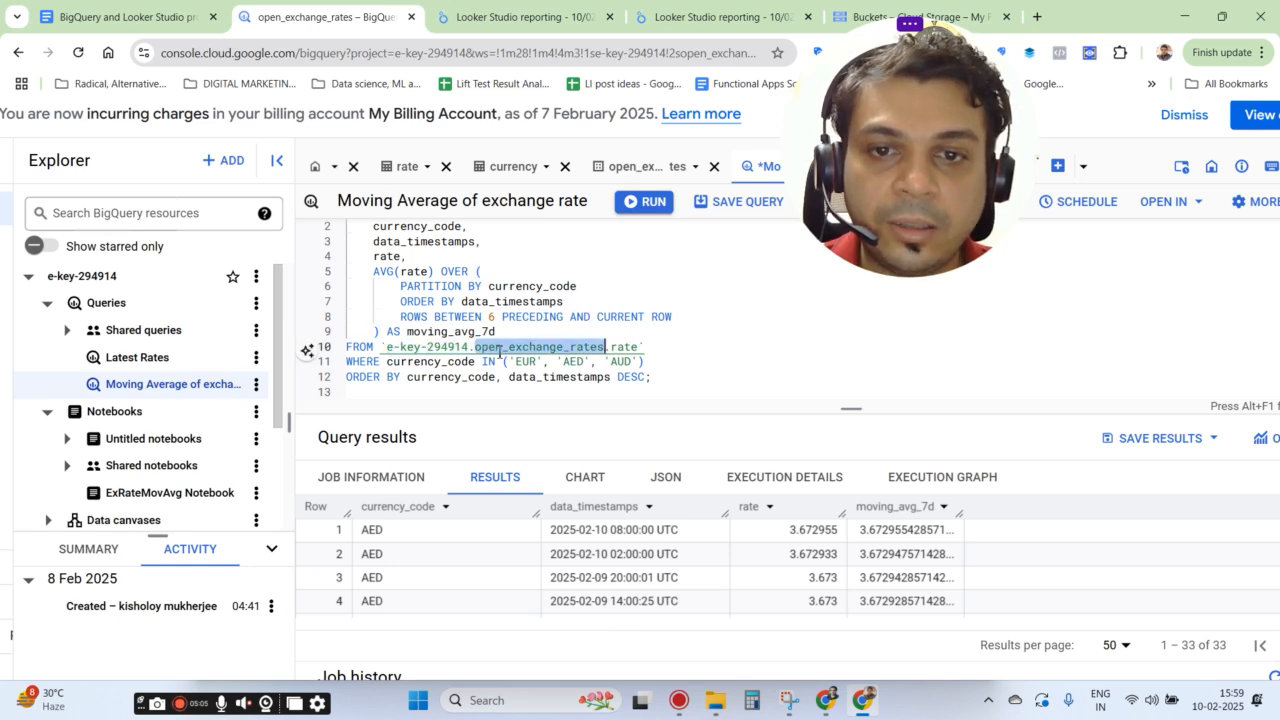
click(606, 351)
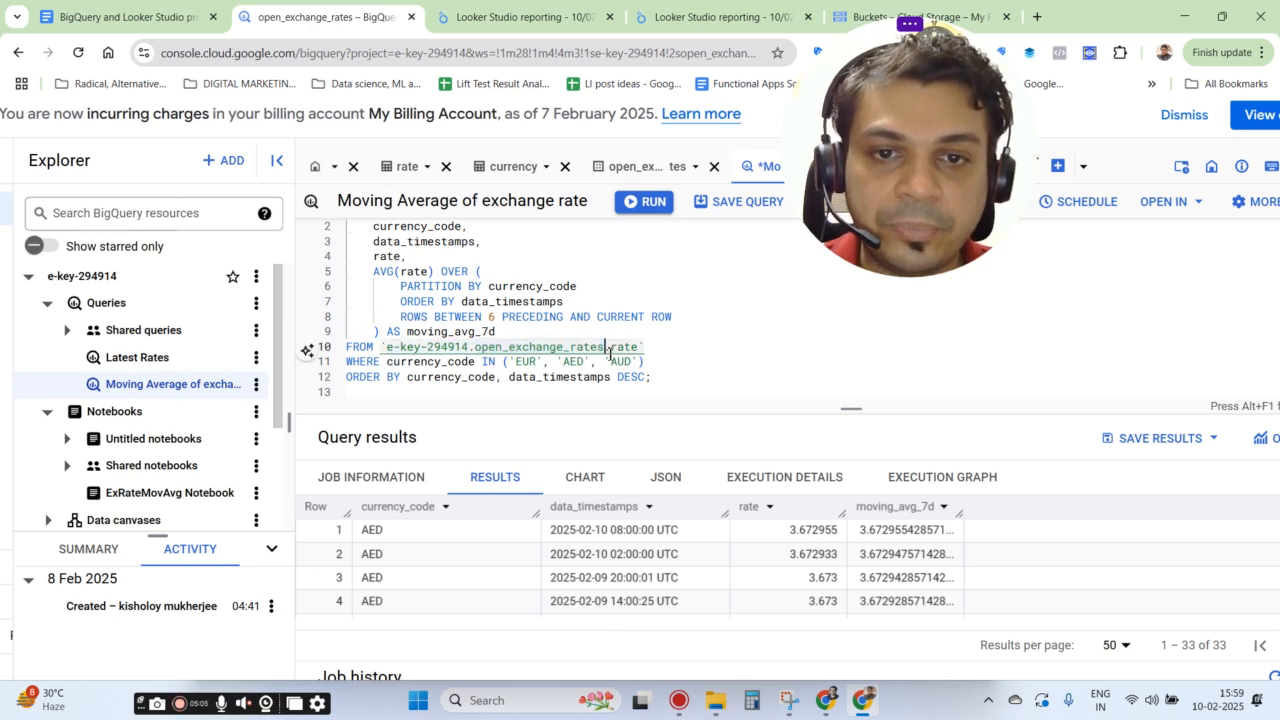
click(470, 357)
click(477, 347)
click(620, 350)
click(716, 350)
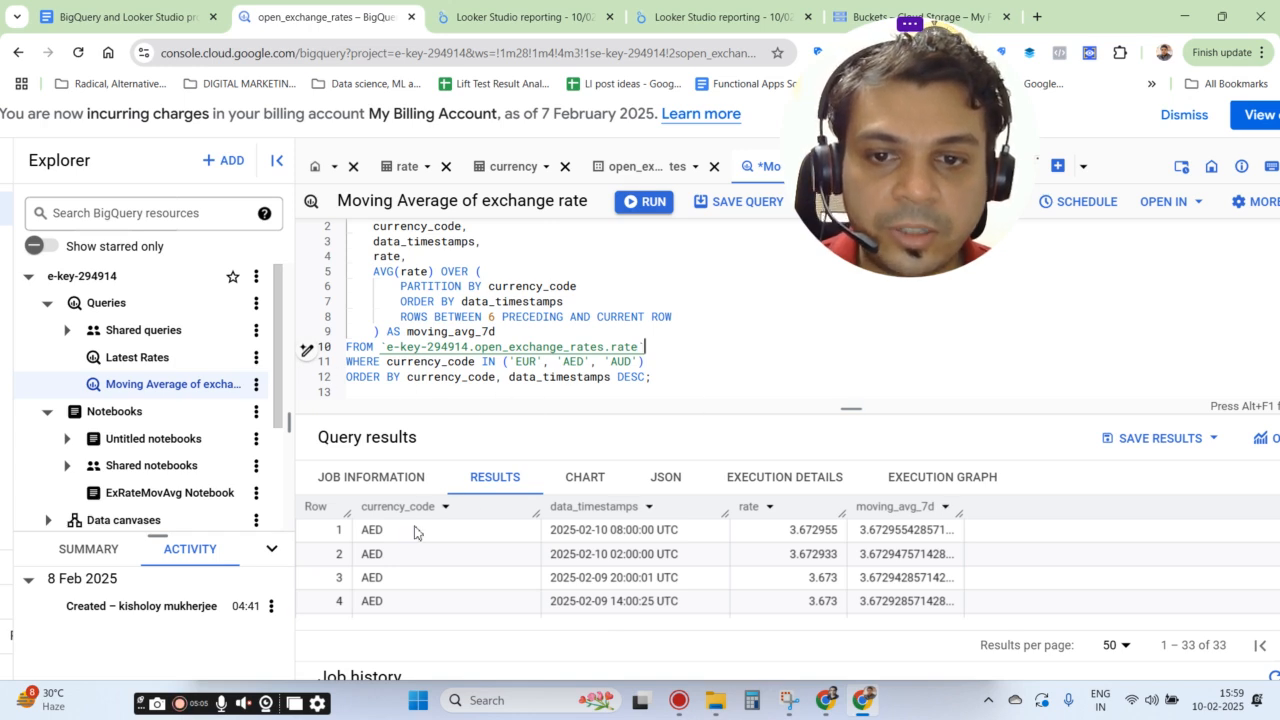
Highlight the descending data_timestamps sort in the ORDER BY clause and look through the result rows for each currency
drag(519, 376, 658, 377)
click(661, 376)
drag(516, 377, 552, 377)
click(674, 378)
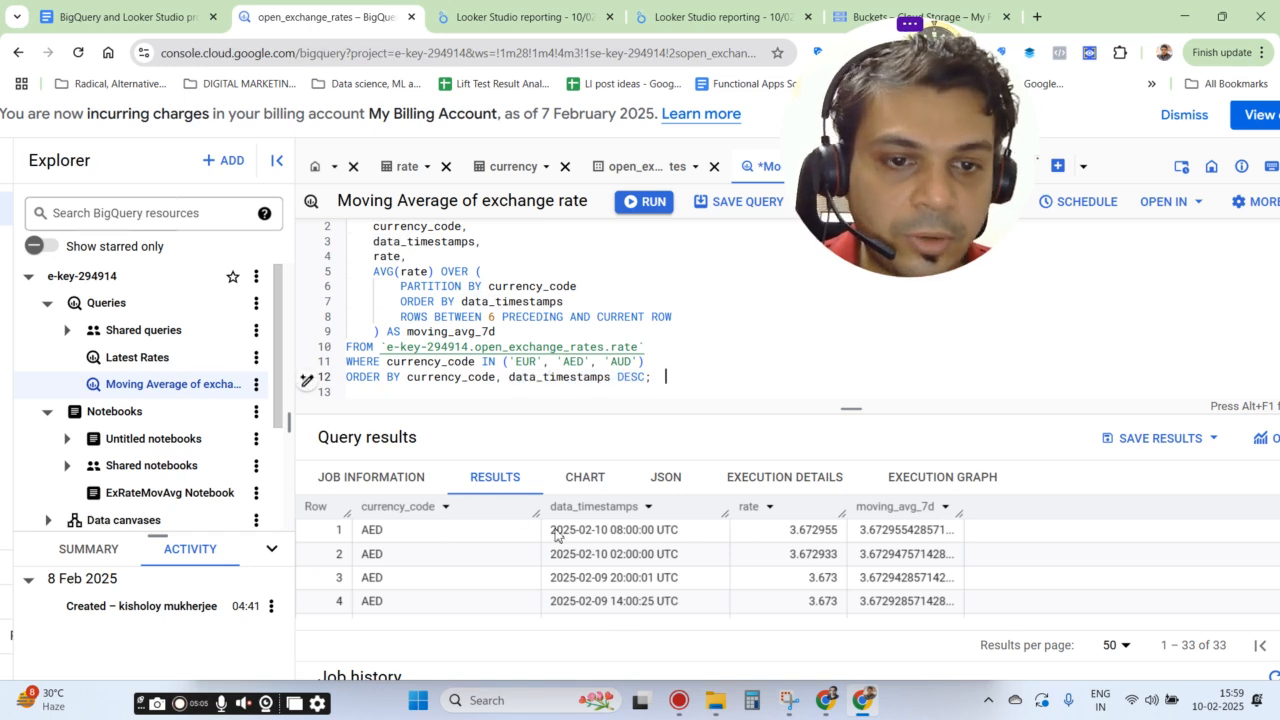
scroll(460, 550, down, 5)
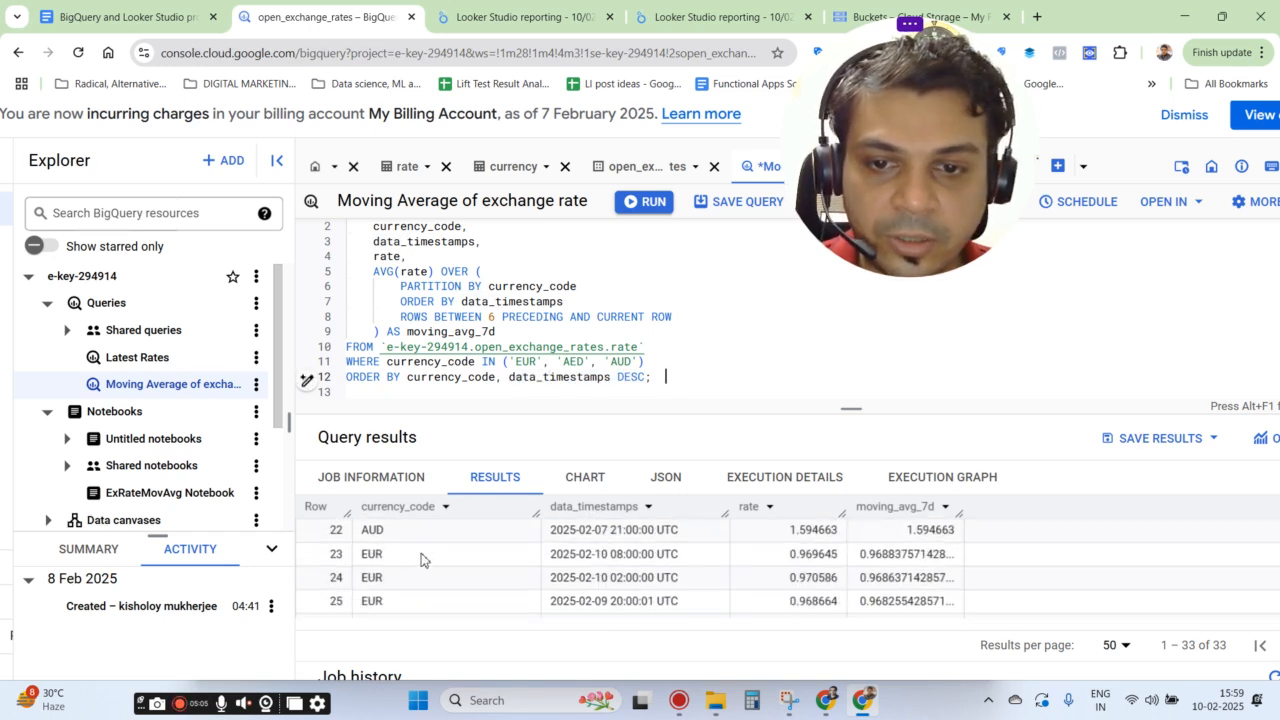
scroll(421, 559, down, 2)
scroll(424, 586, up, 7)
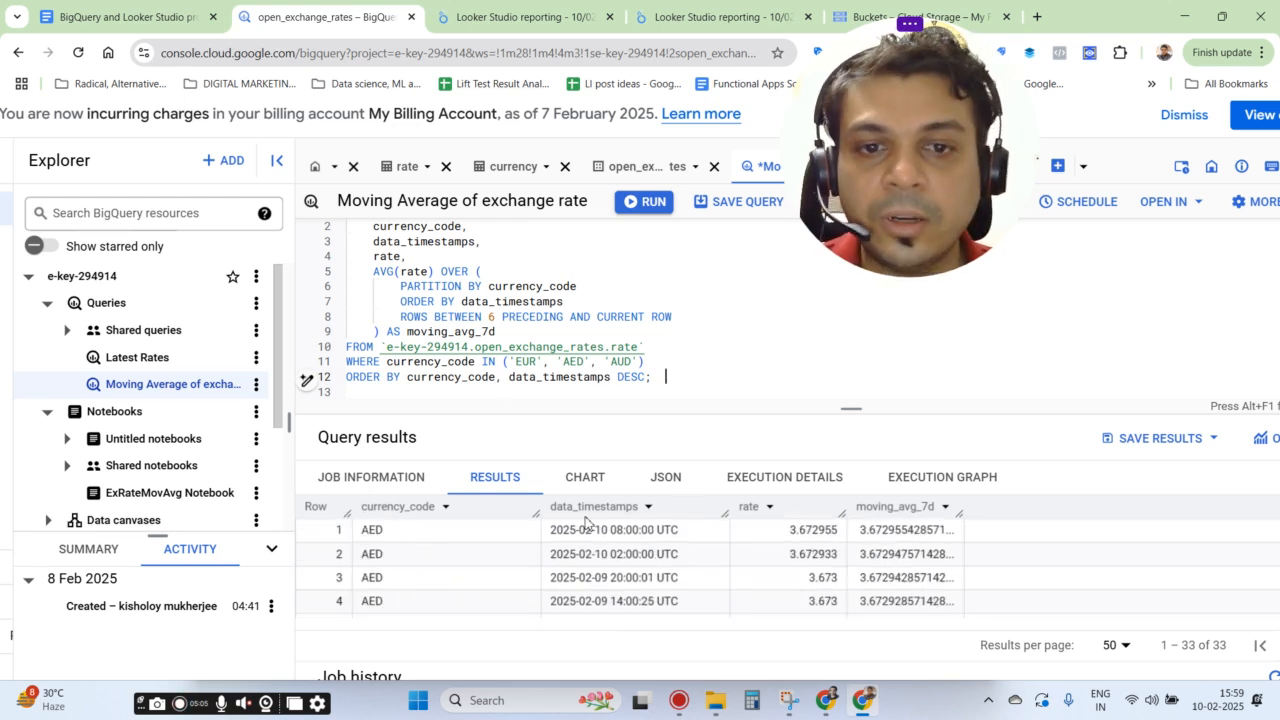
Enlarge the query results area, narrow the currency_code column, and rerun the moving average query
drag(775, 410, 771, 329)
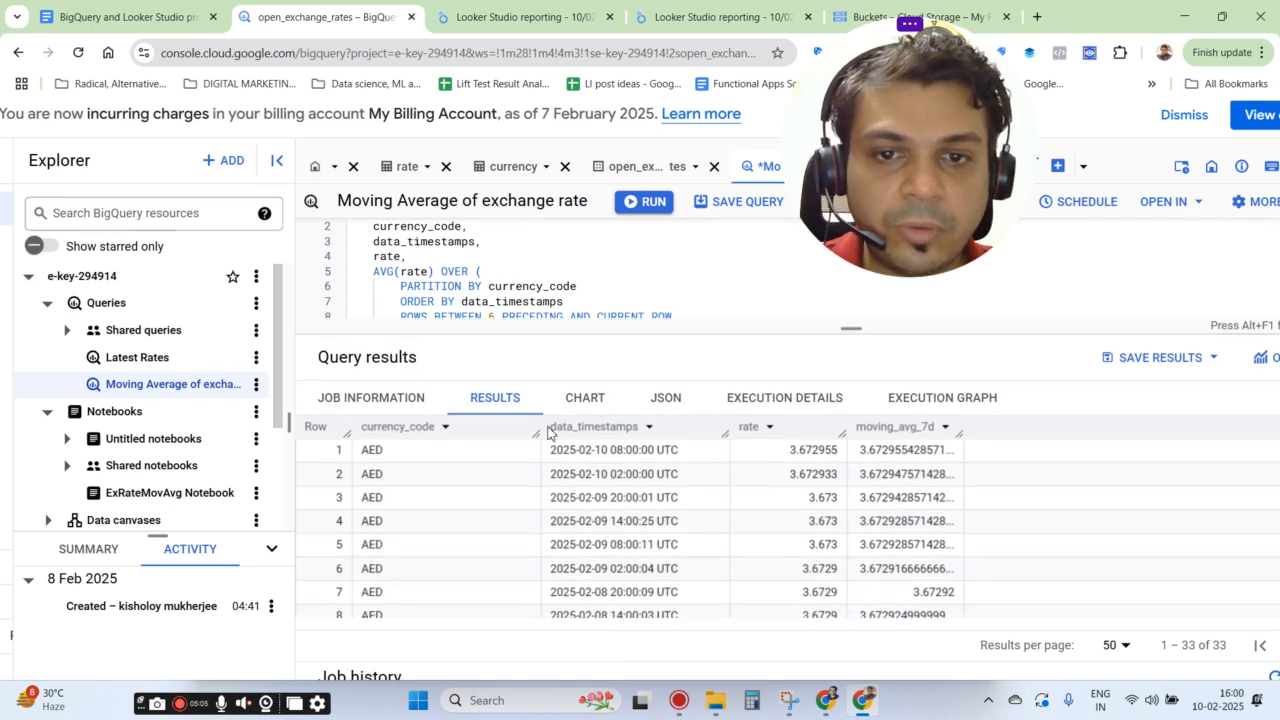
drag(540, 429, 508, 430)
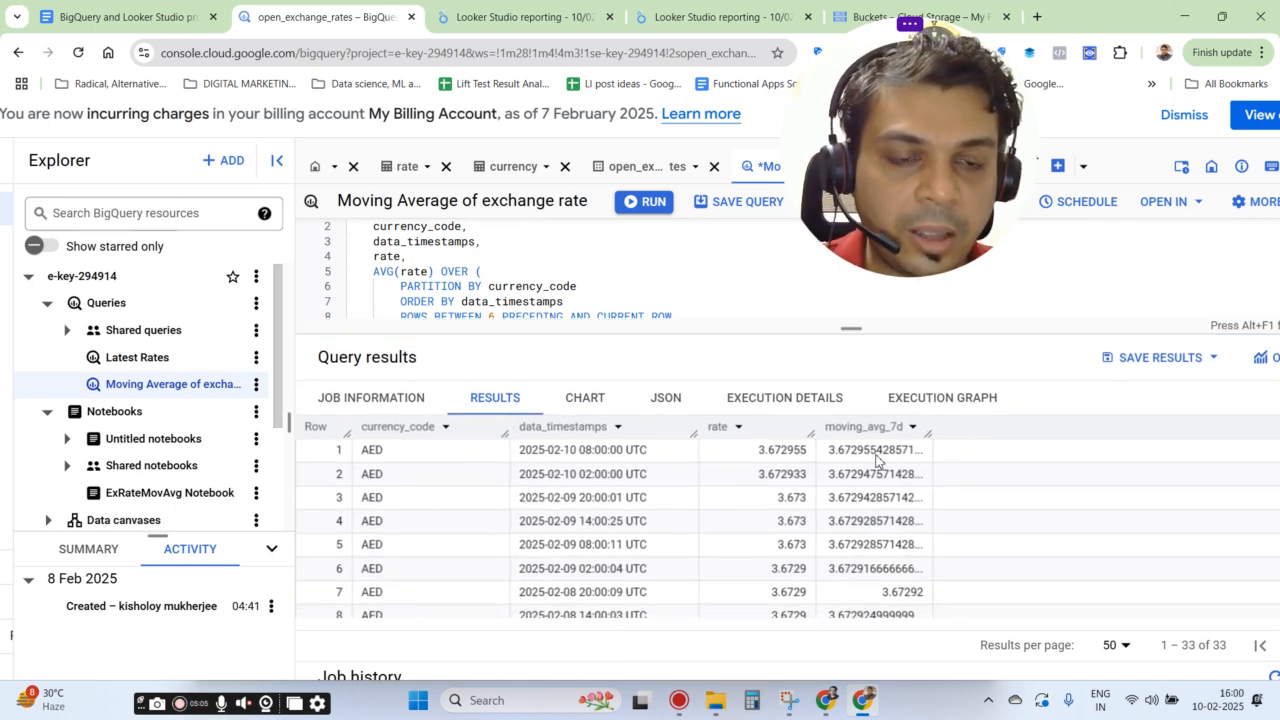
click(645, 208)
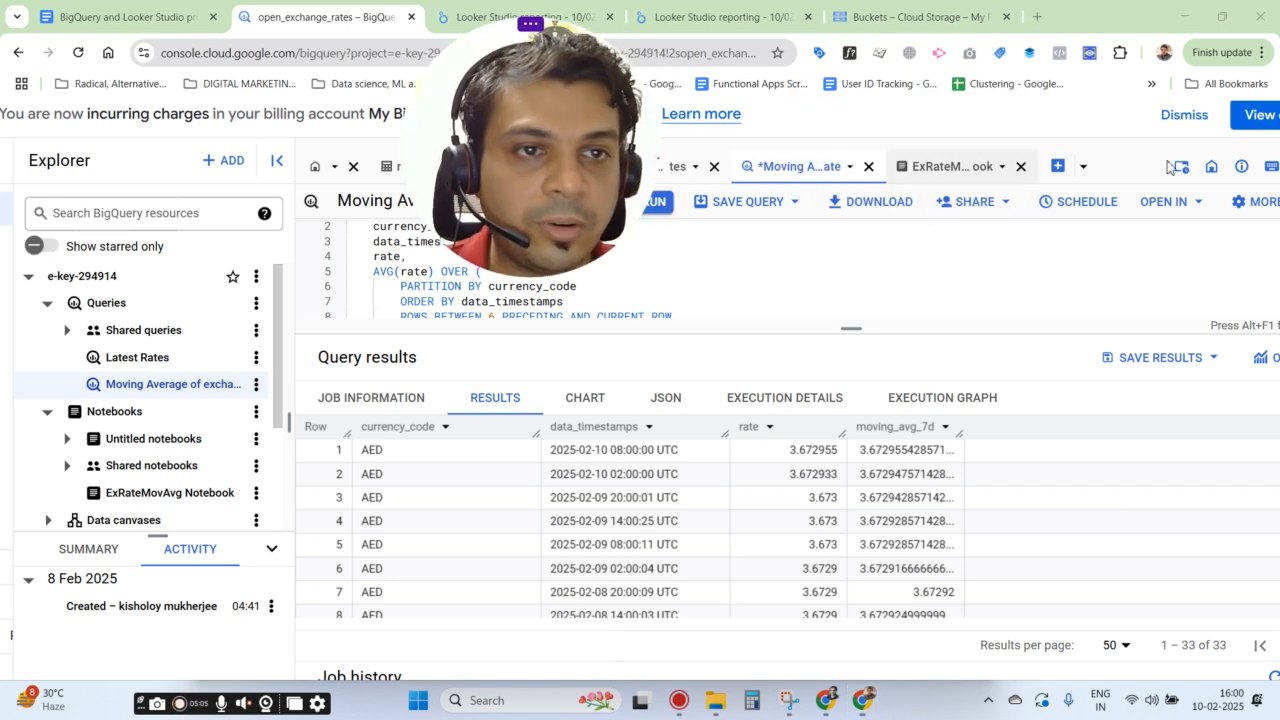
scroll(725, 146, up, 2)
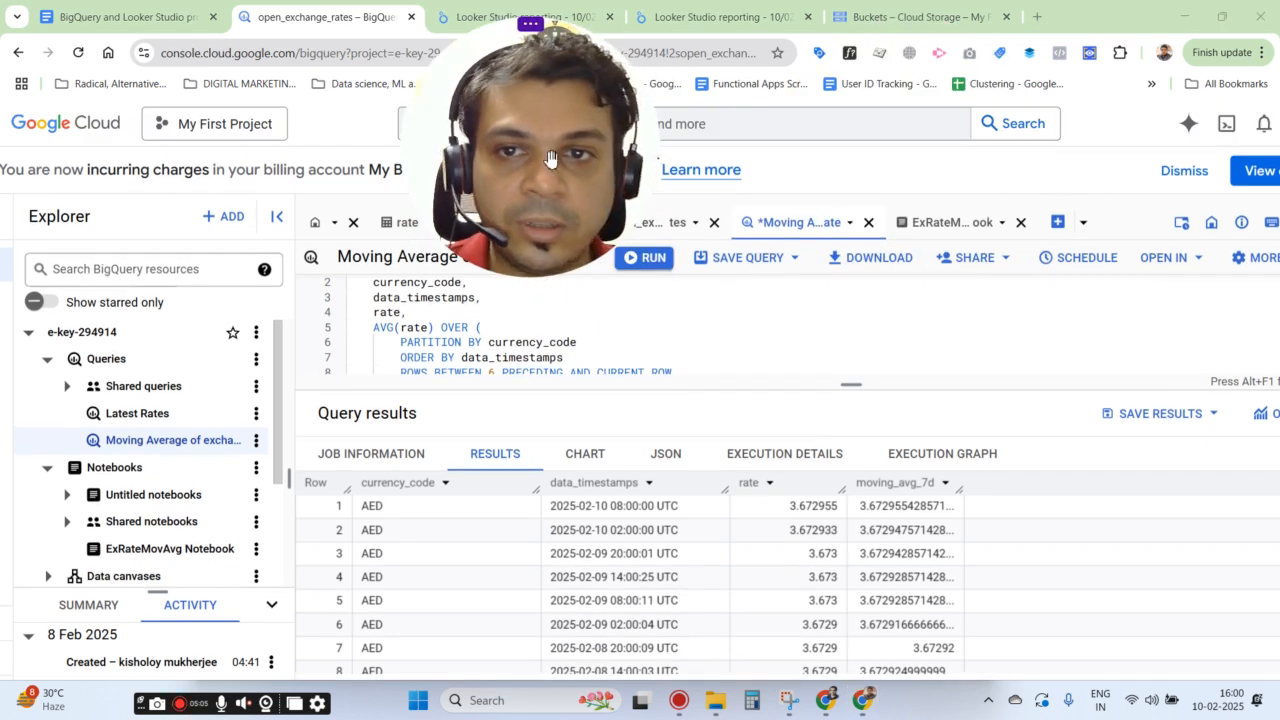
scroll(1073, 256, down, 2)
scroll(1072, 258, up, 1)
scroll(1072, 258, down, 2)
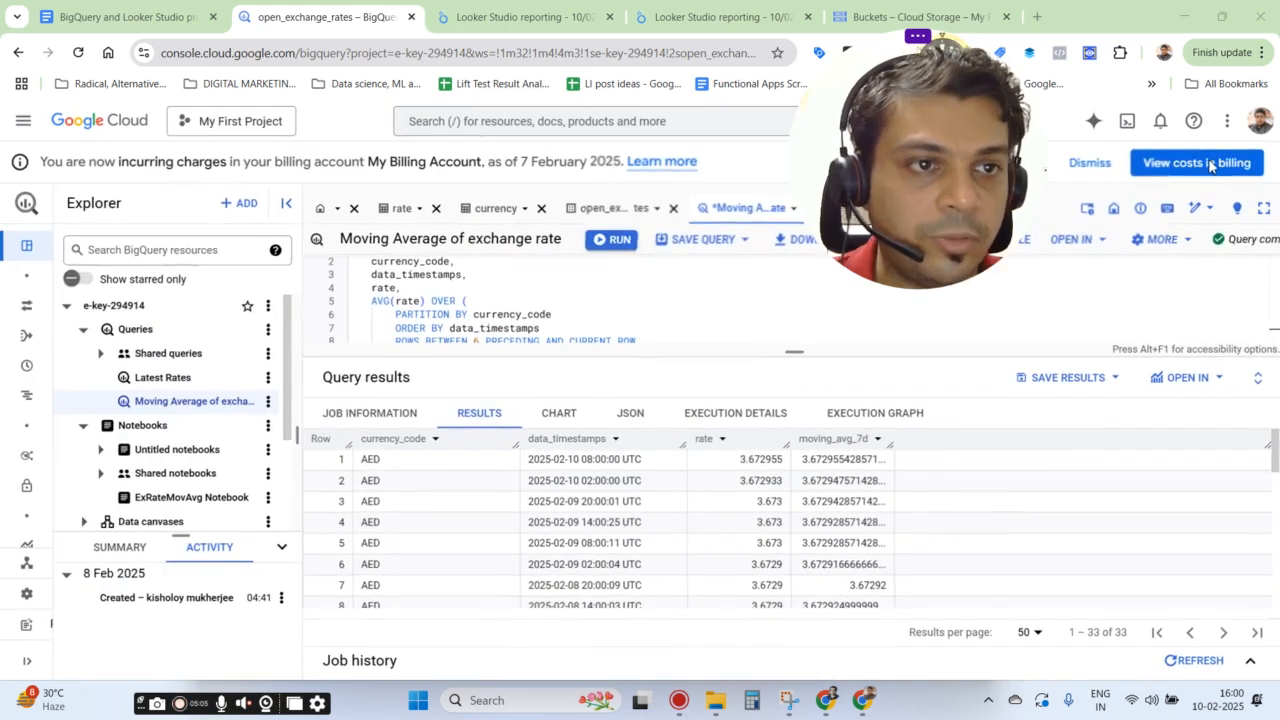
scroll(629, 375, up, 2)
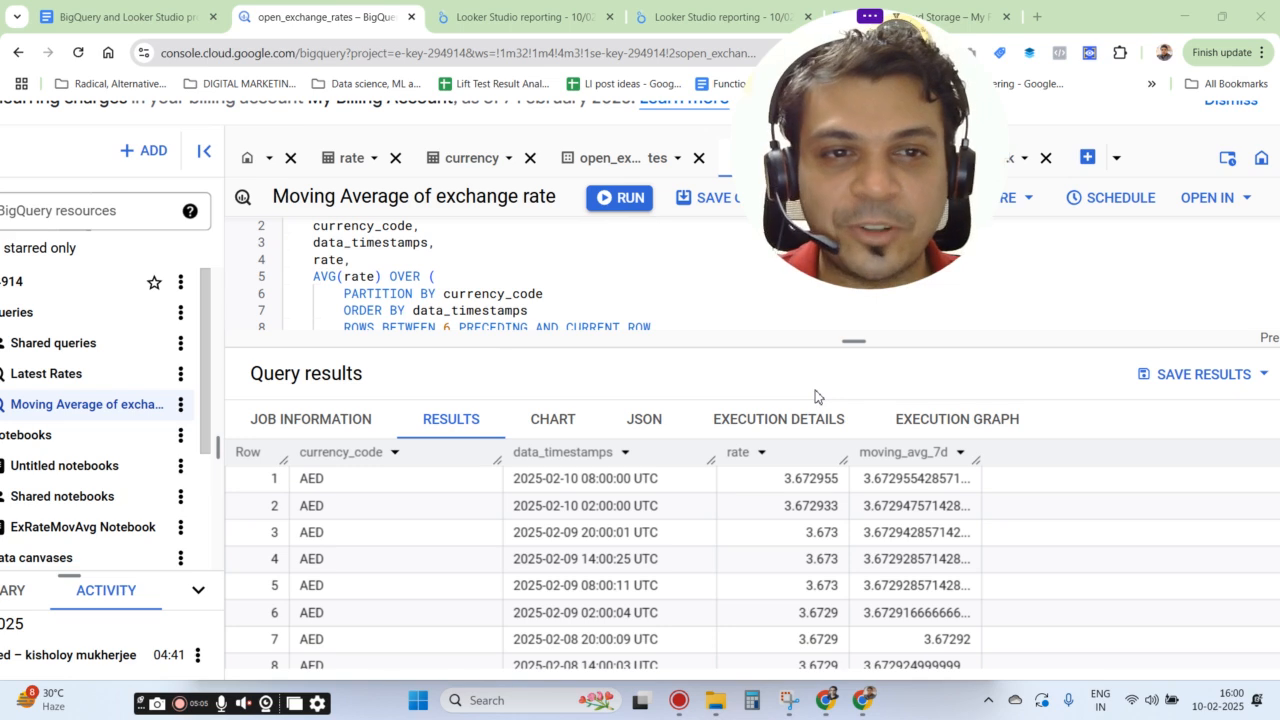
scroll(700, 524, down, 1)
scroll(858, 524, up, 1)
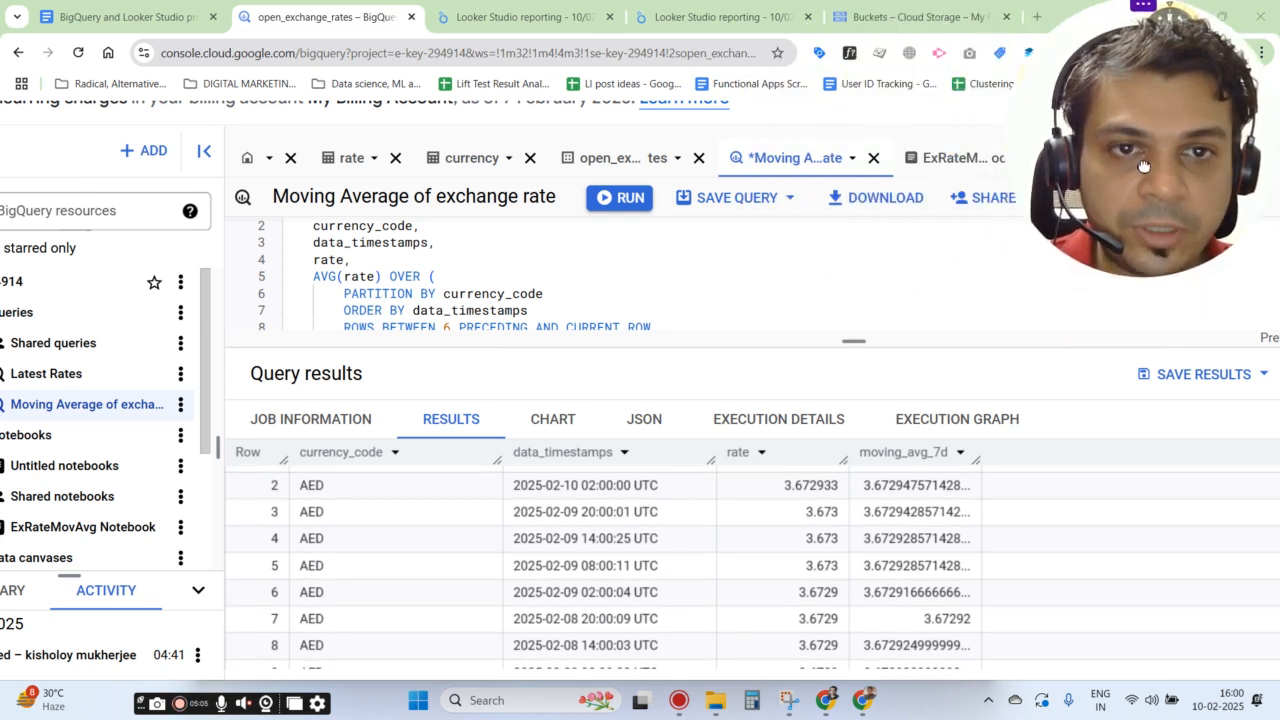
Examine the destinations offered for opening the query results, including Sheets, Looker Studio, Python notebook and Data canvas
click(945, 157)
click(768, 158)
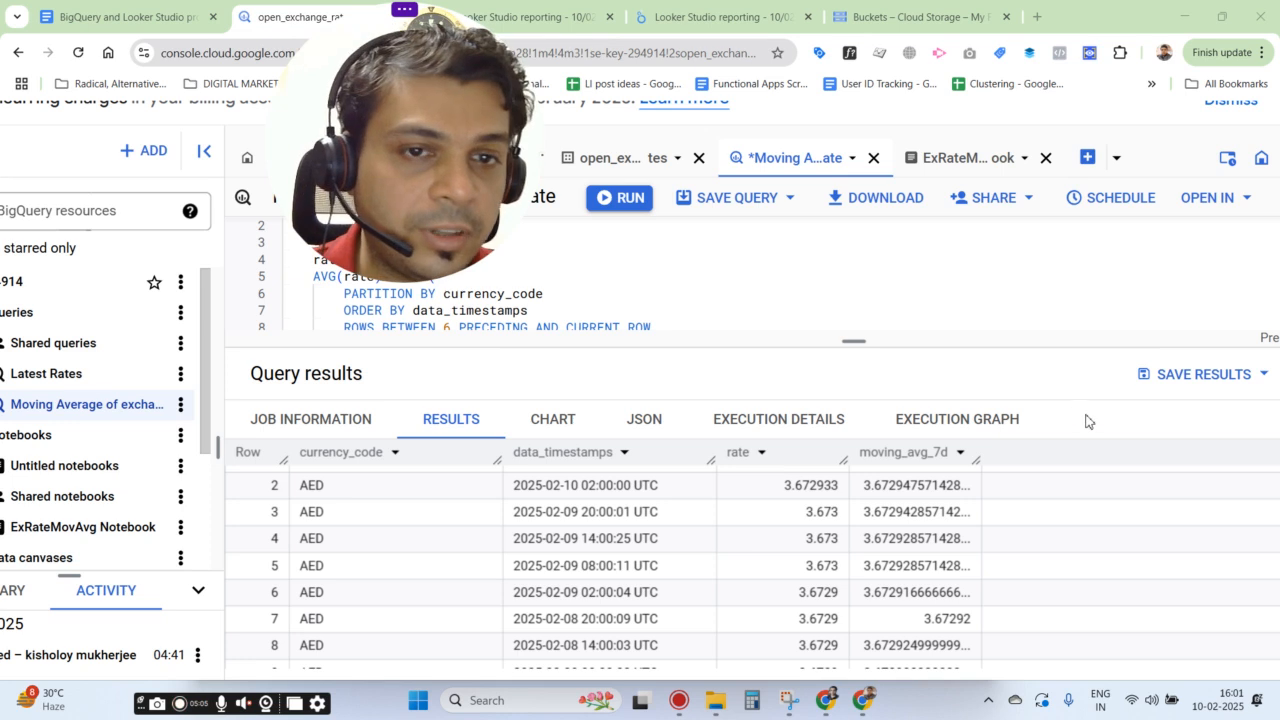
scroll(1055, 443, right, 4)
scroll(1055, 443, down, 1)
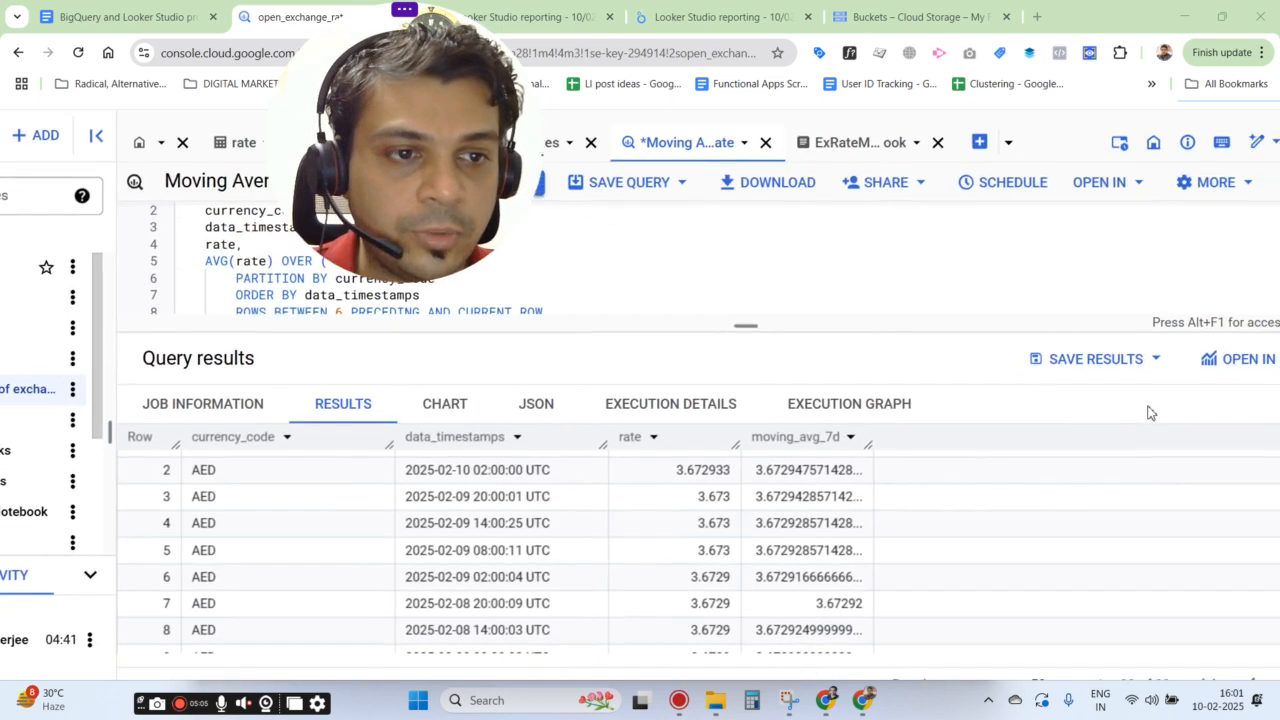
click(1205, 366)
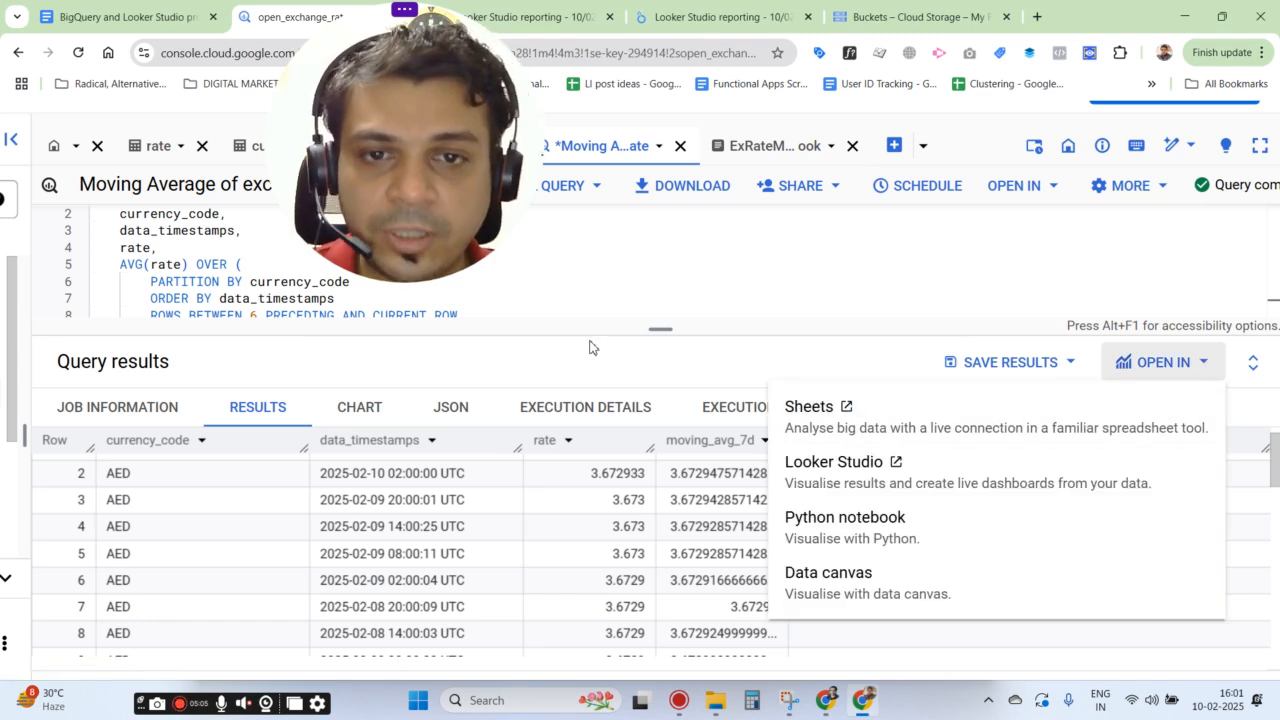
click(337, 463)
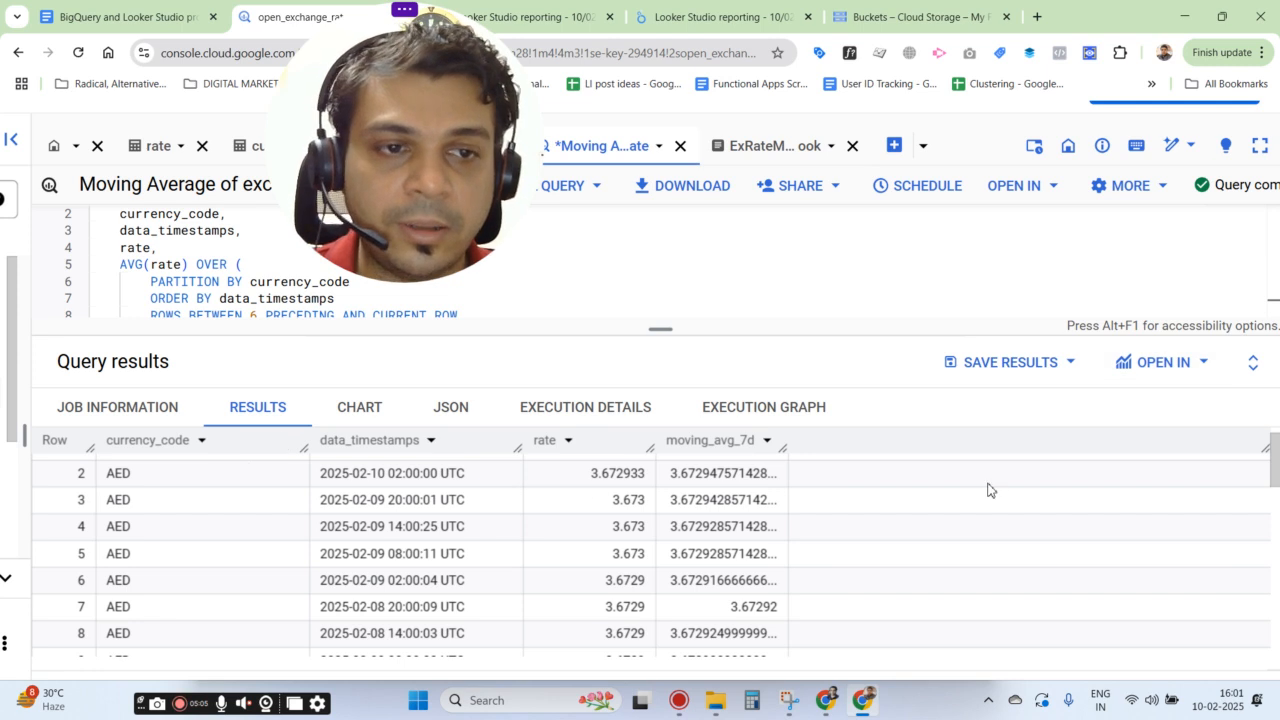
click(1190, 370)
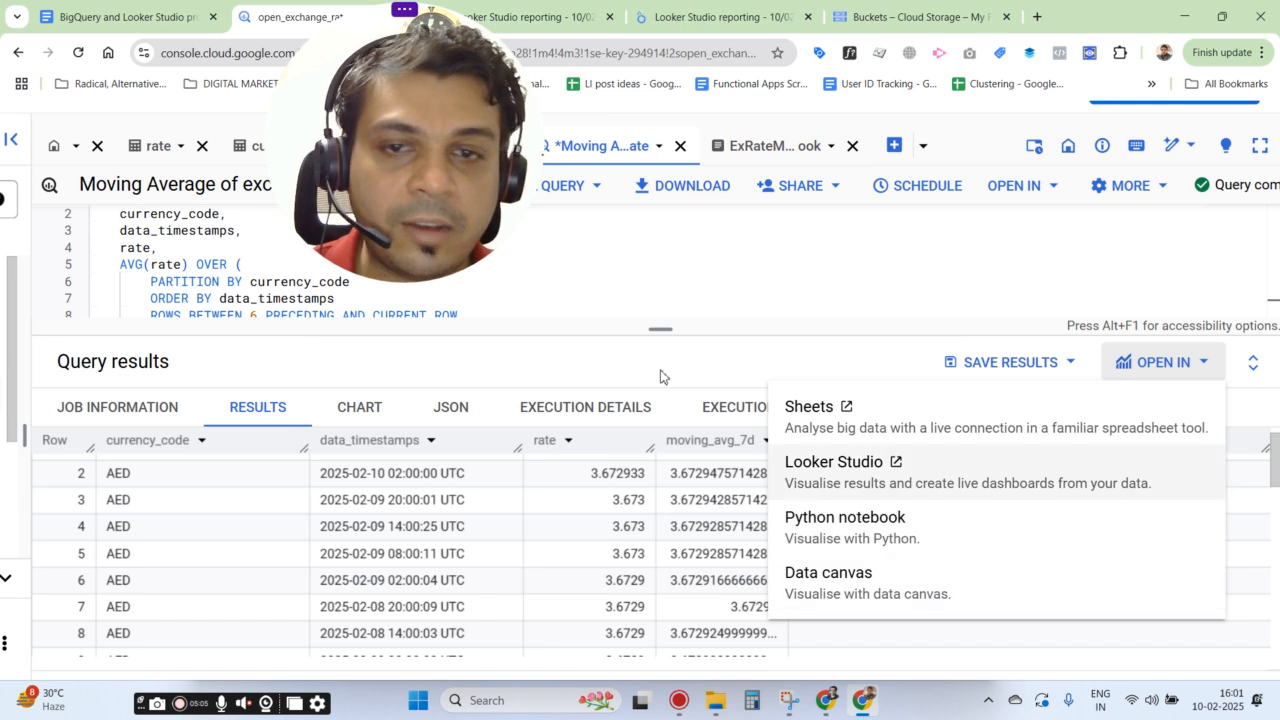
click(670, 222)
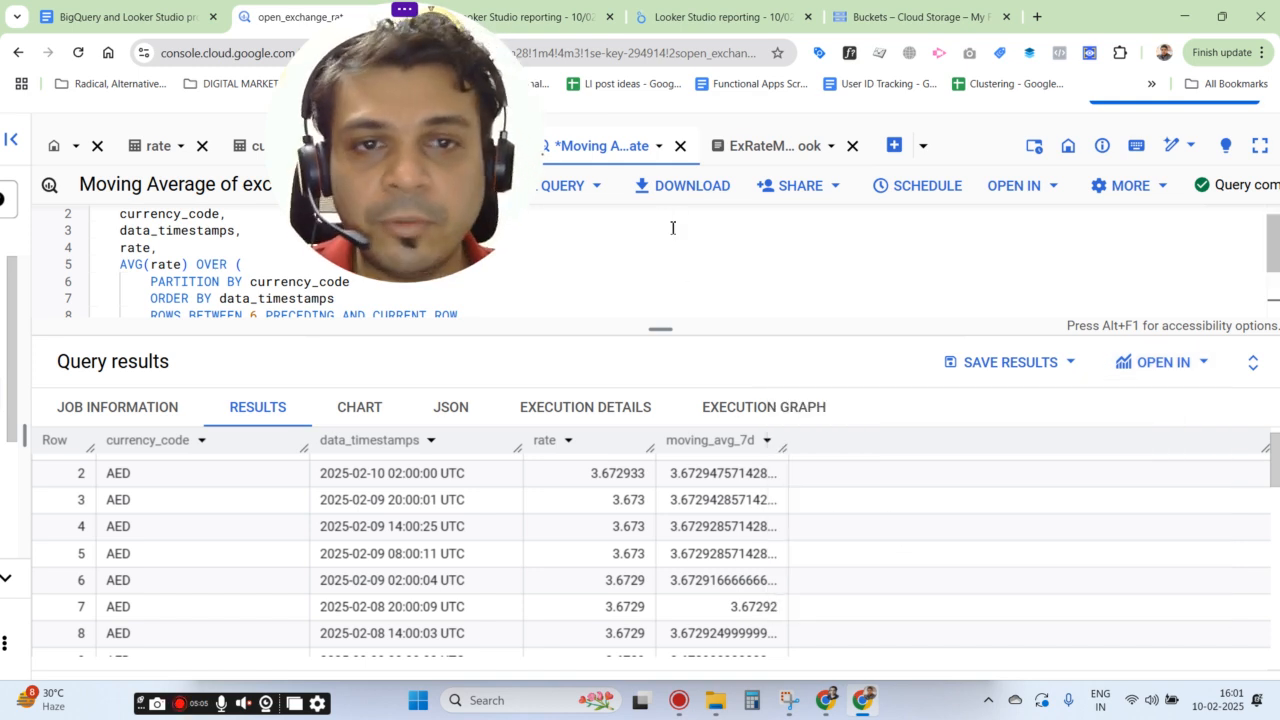
Point out the Looker Studio destination for the query results and switch to the existing Looker Studio rate report
drag(646, 239, 853, 246)
click(471, 11)
click(378, 9)
drag(893, 80, 998, 72)
click(1160, 362)
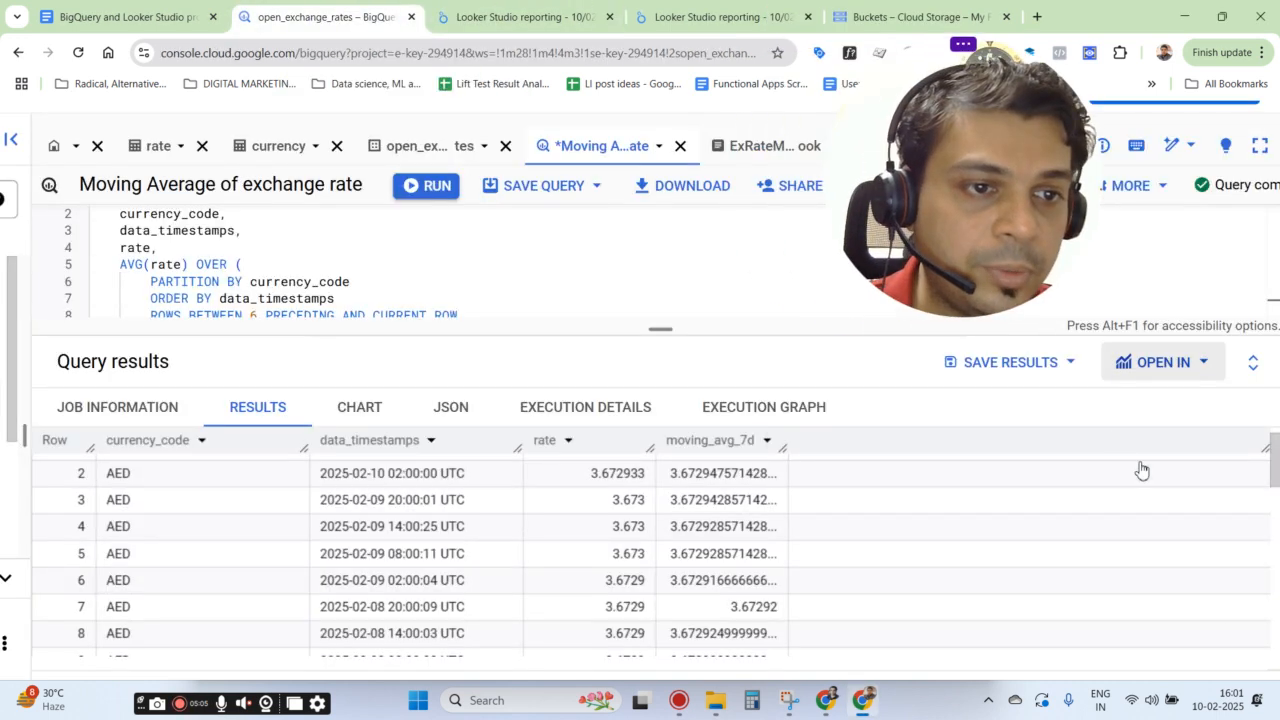
click(851, 467)
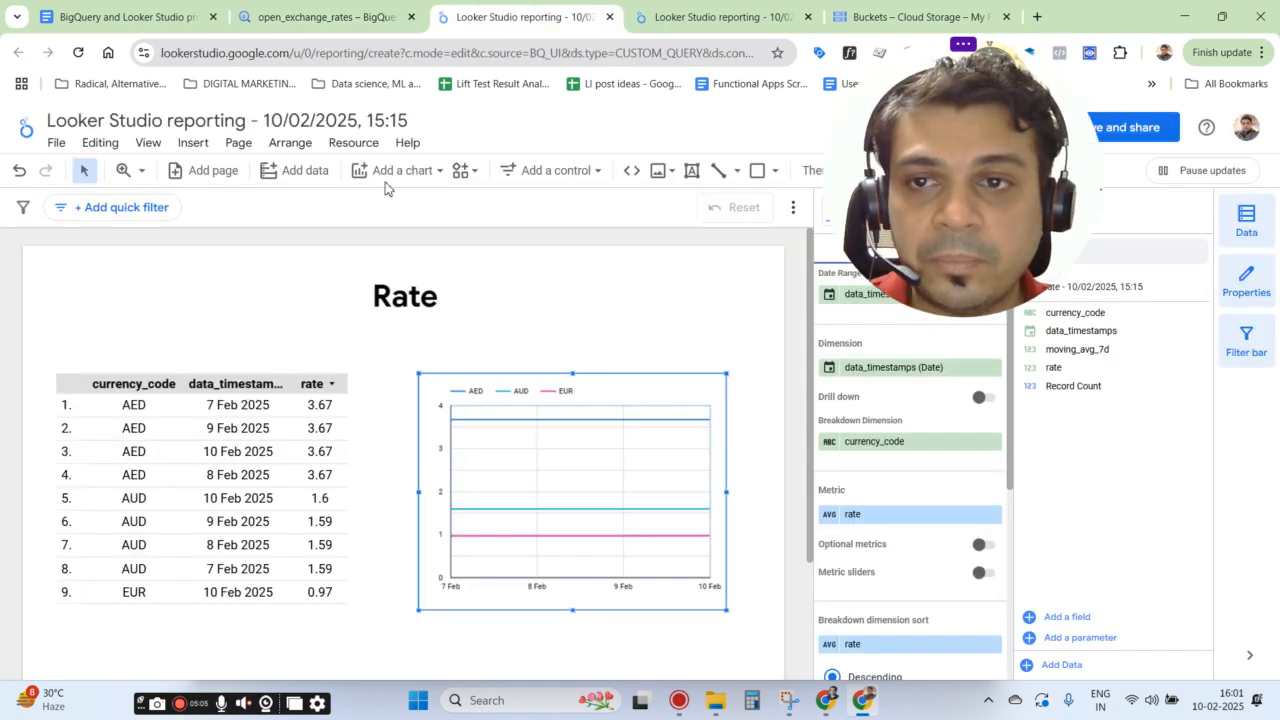
Return to BigQuery and review the FROM, WHERE and ORDER BY clauses of the moving average query
click(300, 15)
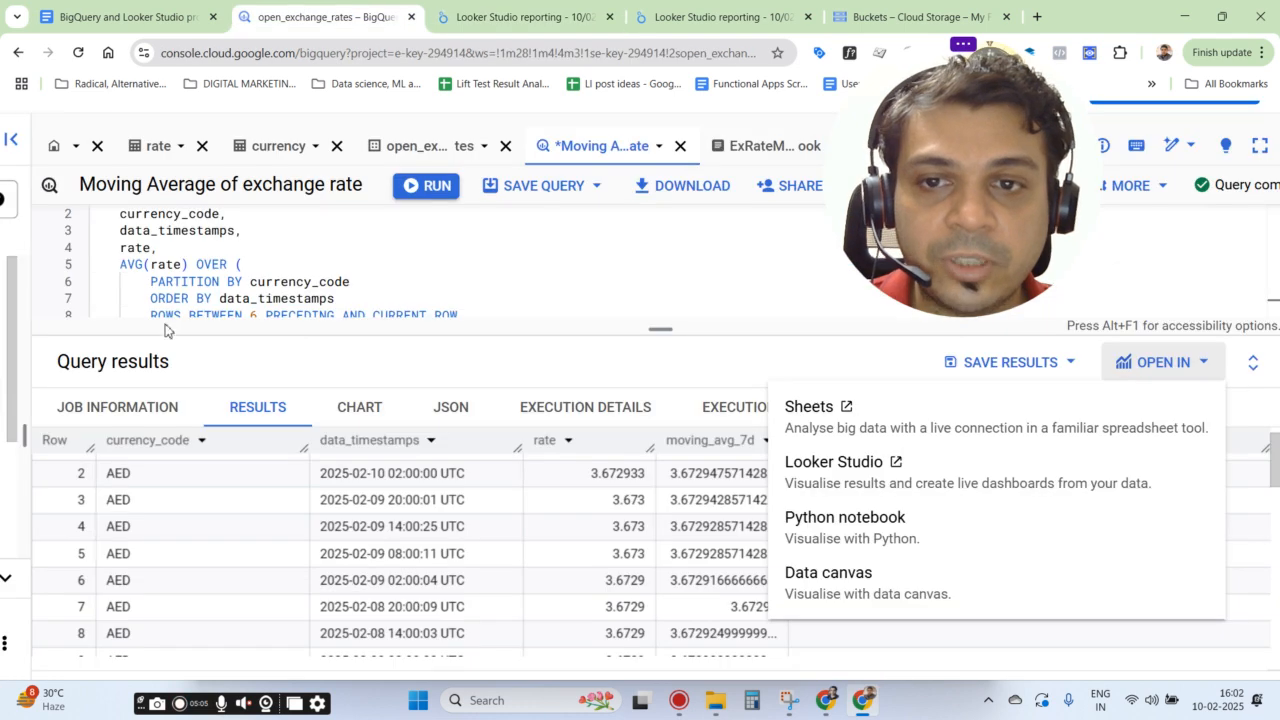
scroll(217, 257, down, 1)
scroll(227, 277, up, 1)
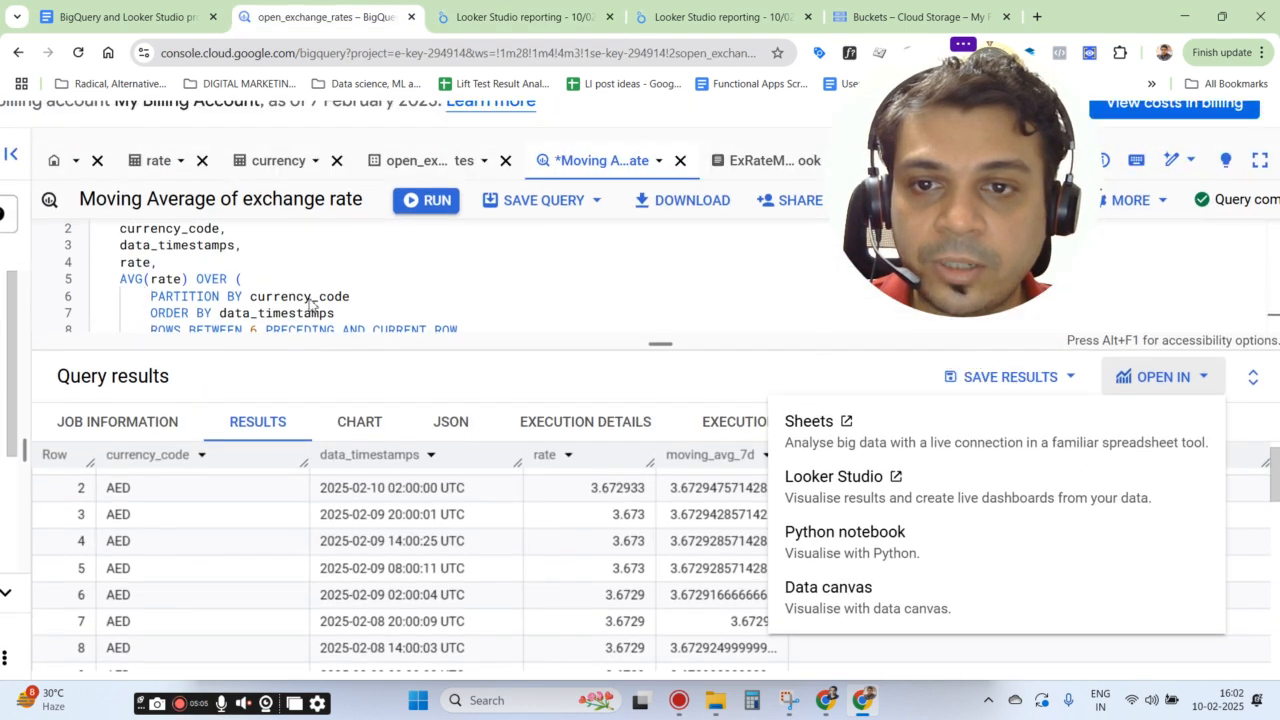
click(357, 306)
scroll(373, 297, down, 1)
scroll(373, 297, down, 1)
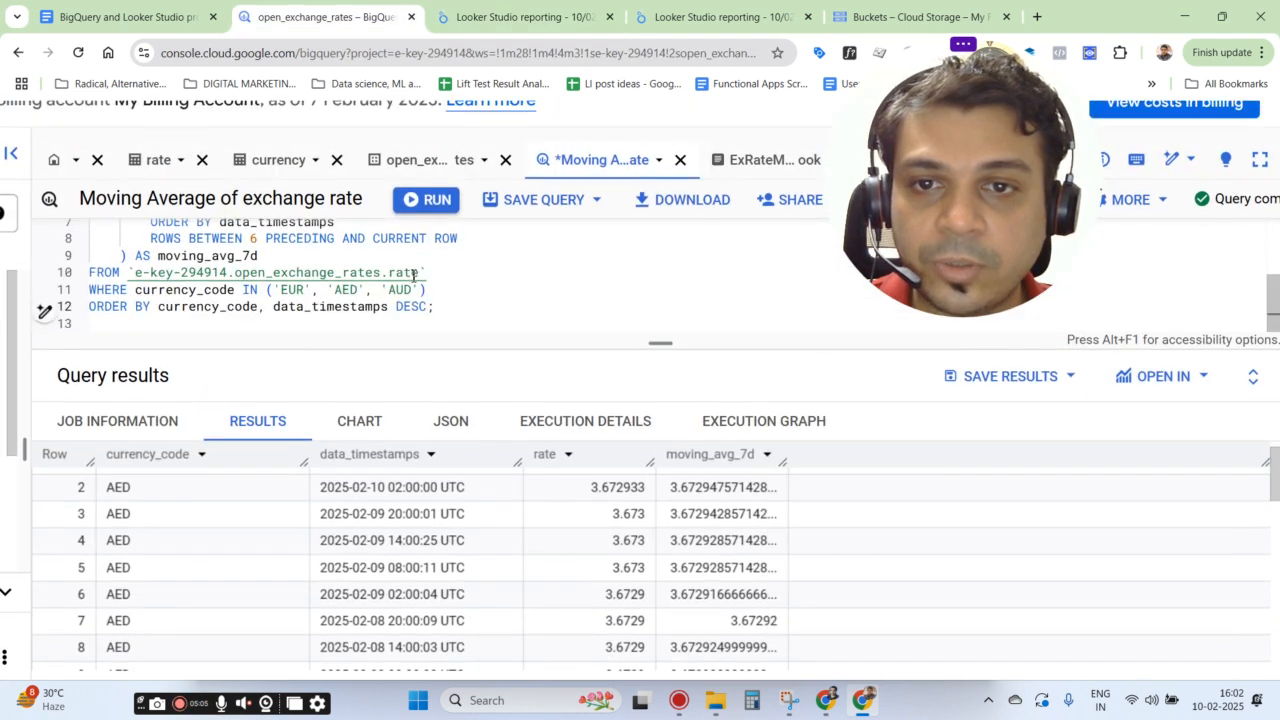
Switch to the Looker Studio rate report and examine its table of currency codes, timestamps and rates
click(438, 9)
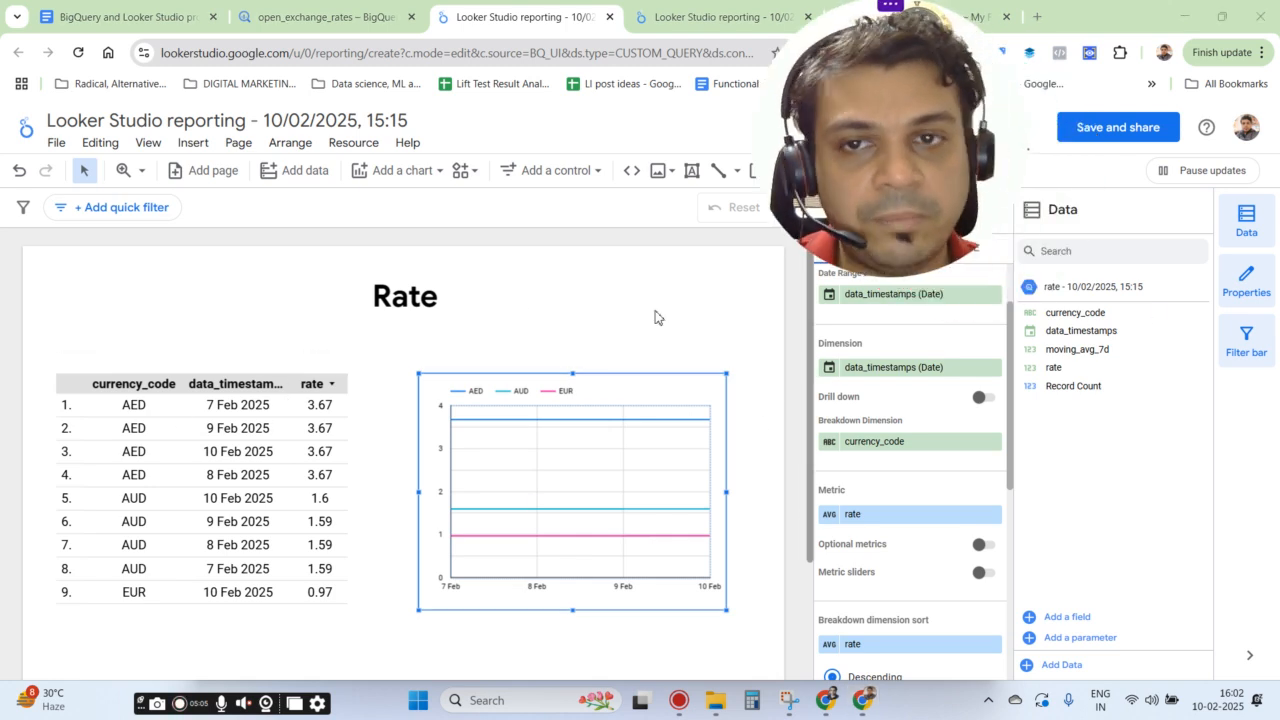
scroll(782, 215, up, 1)
mouse_move(870, 180)
mouse_down()
mouse_move(348, 188)
mouse_move(868, 171)
mouse_up()
scroll(560, 340, up, 1)
scroll(288, 414, up, 1)
scroll(543, 449, left, 1)
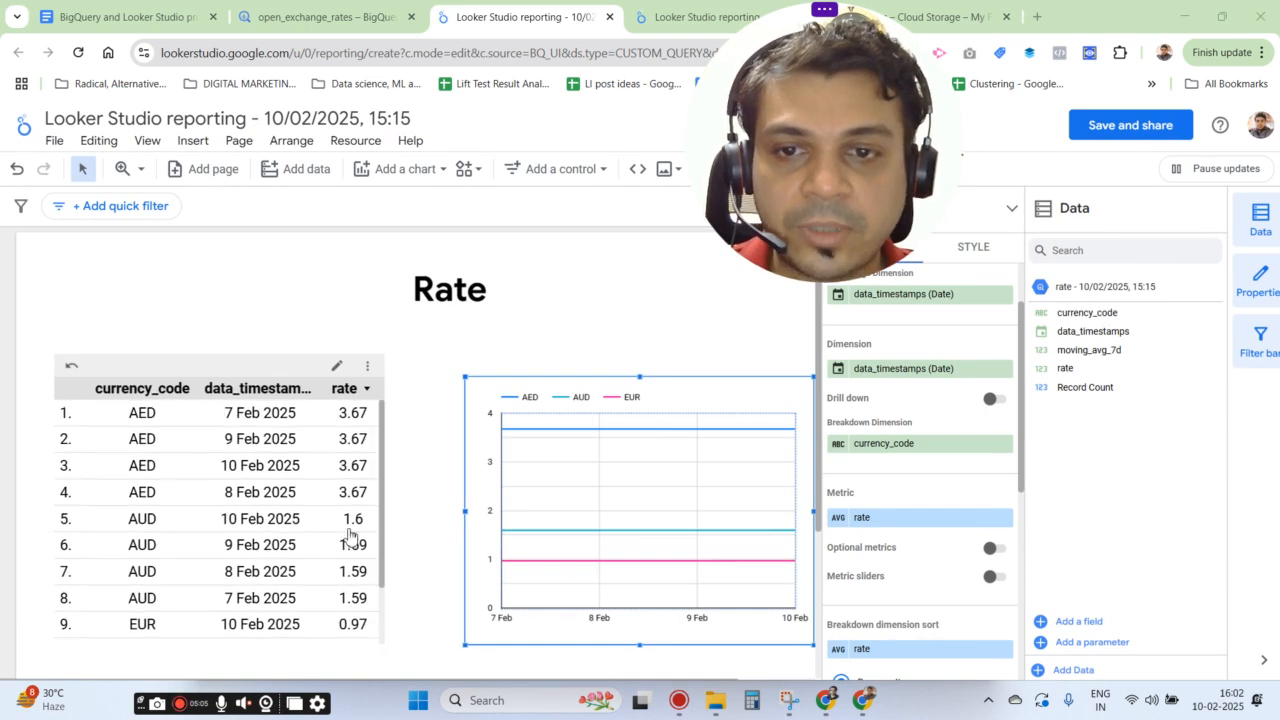
Inspect the report's line chart of AED, AUD and EUR rates by date, checking the values of individual days
drag(870, 210, 471, 231)
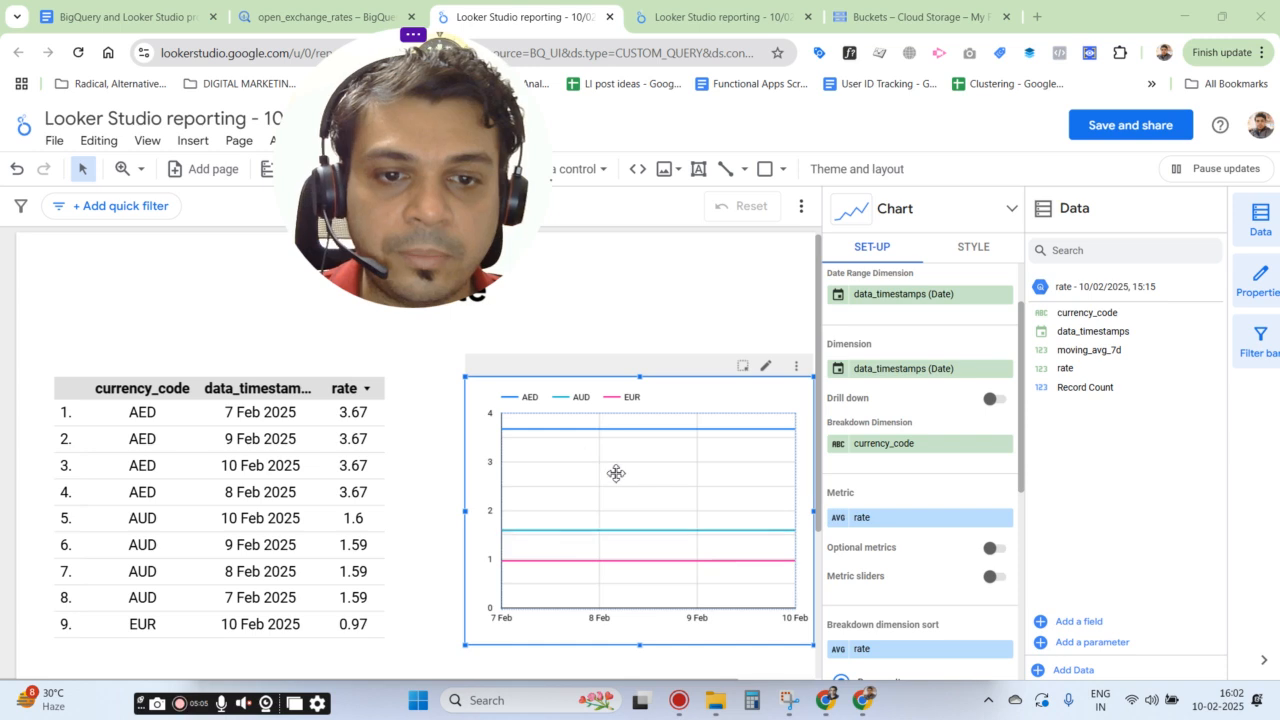
scroll(537, 480, up, 1)
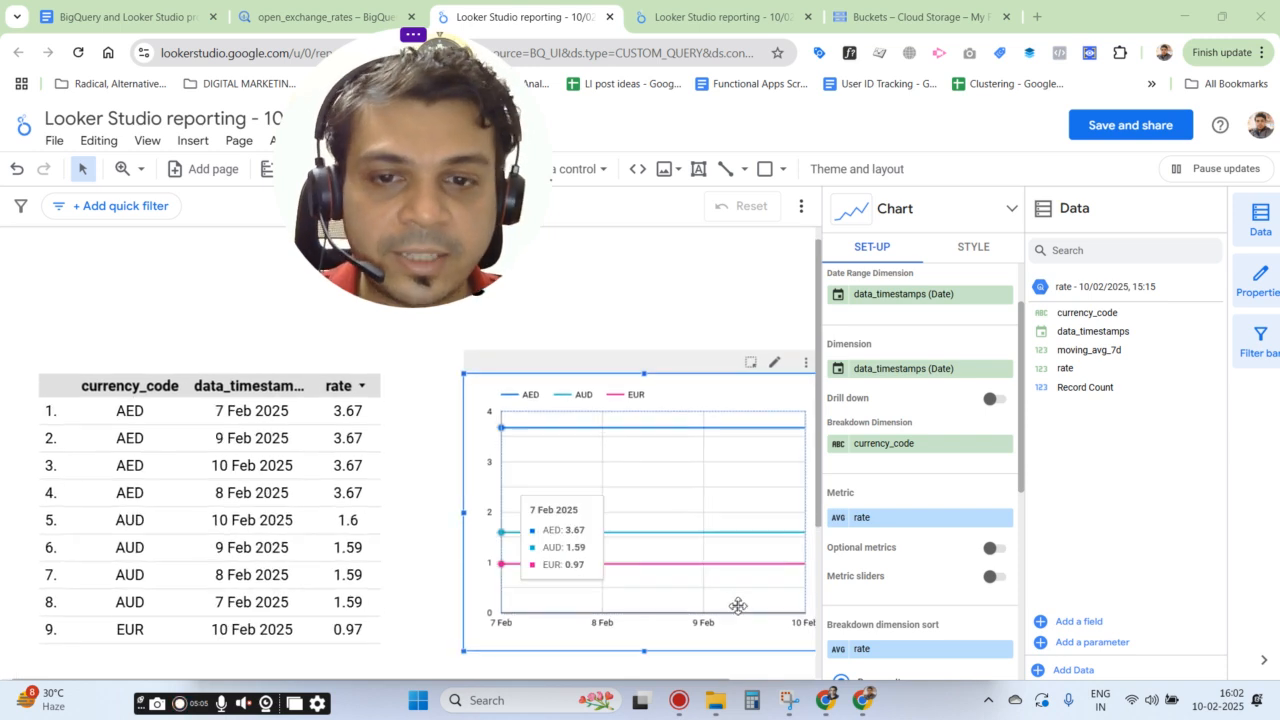
scroll(514, 463, up, 1)
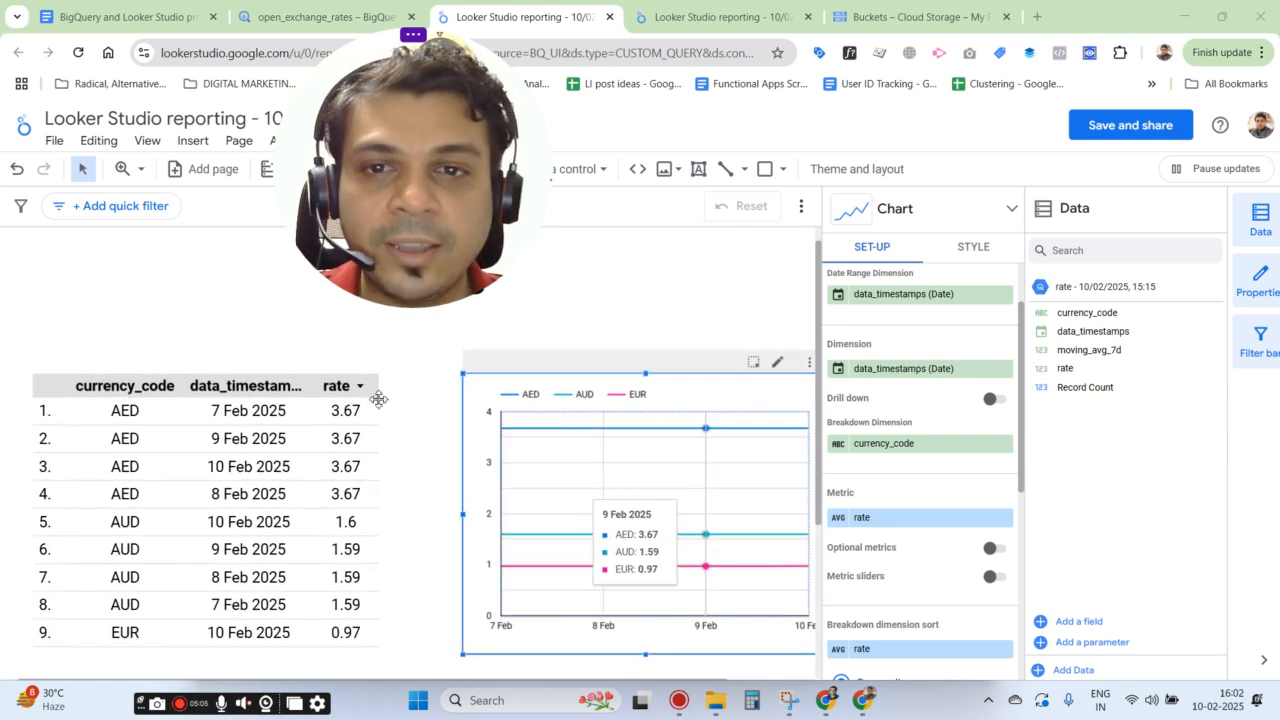
scroll(771, 569, right, 1)
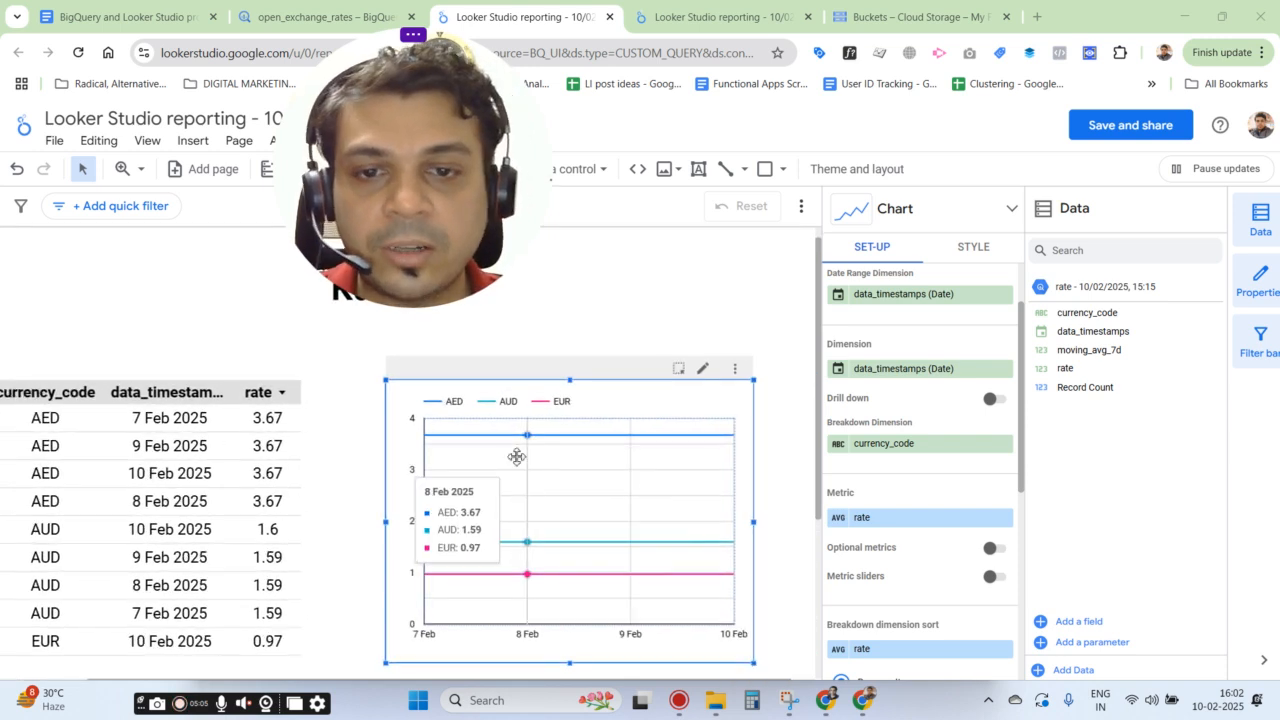
drag(494, 211, 975, 195)
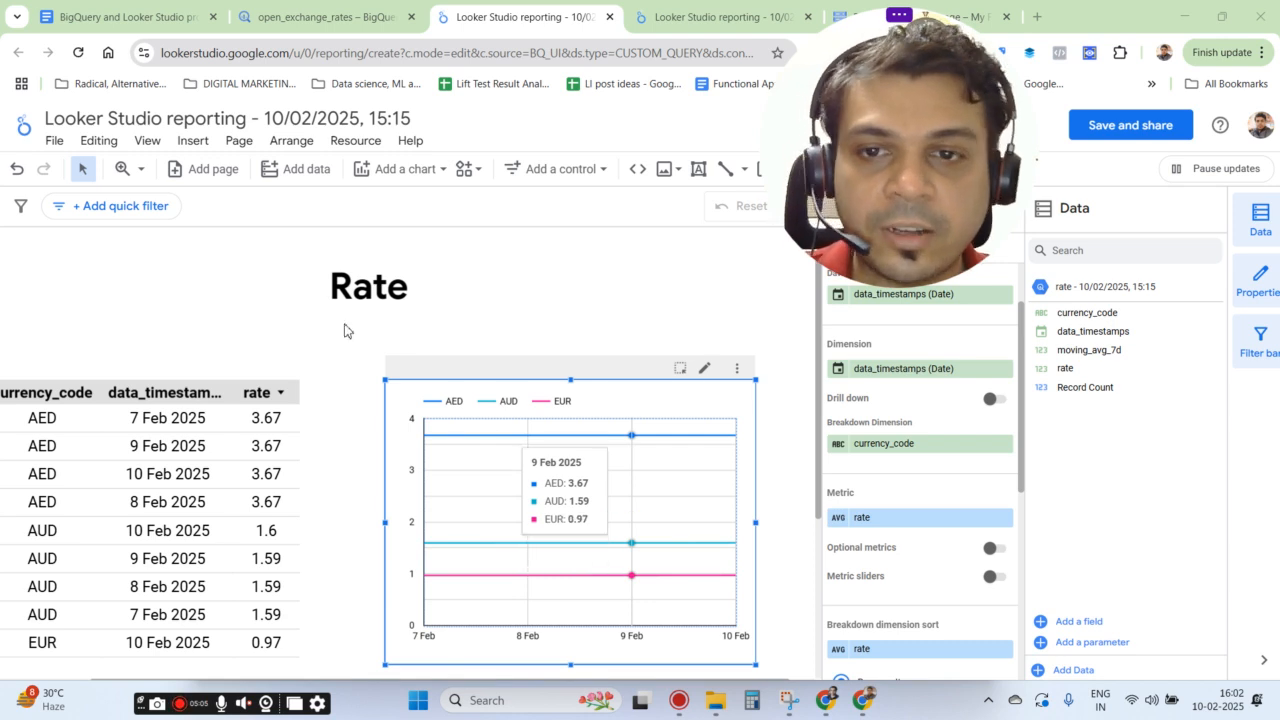
scroll(500, 265, down, 2)
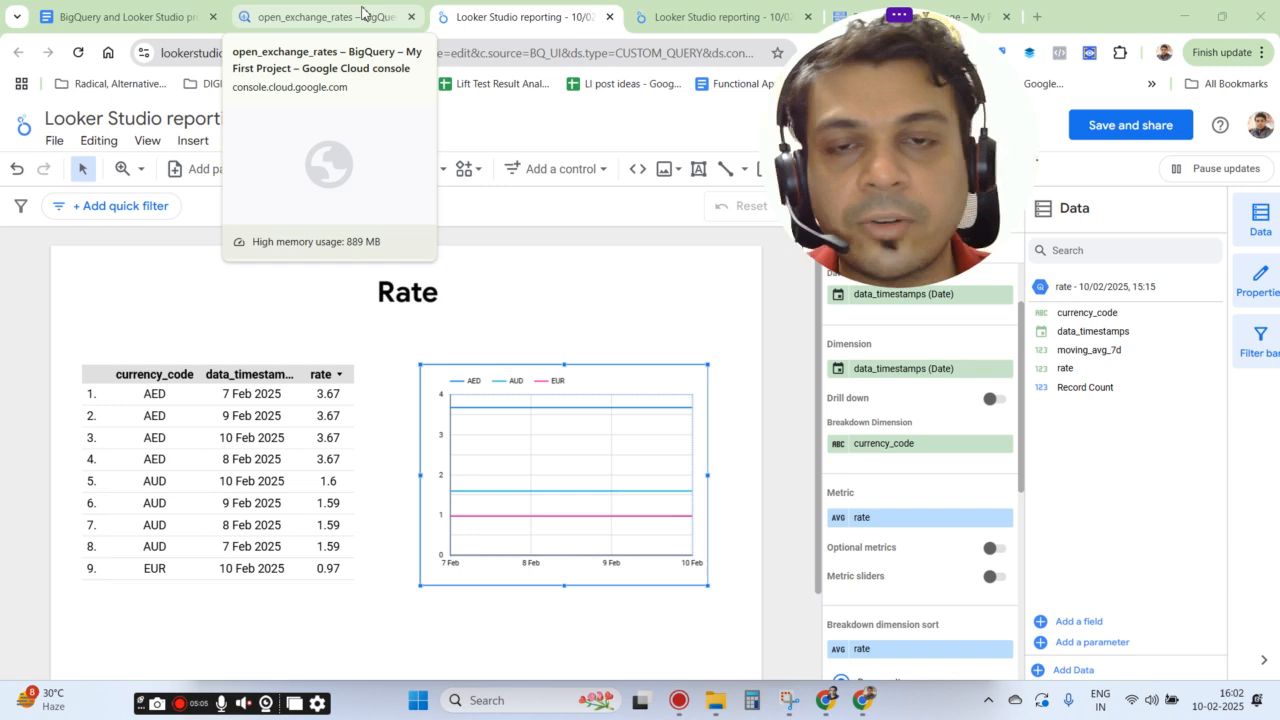
Switch back to BigQuery and open the ExRateMovAvg Notebook
drag(938, 99, 1140, 104)
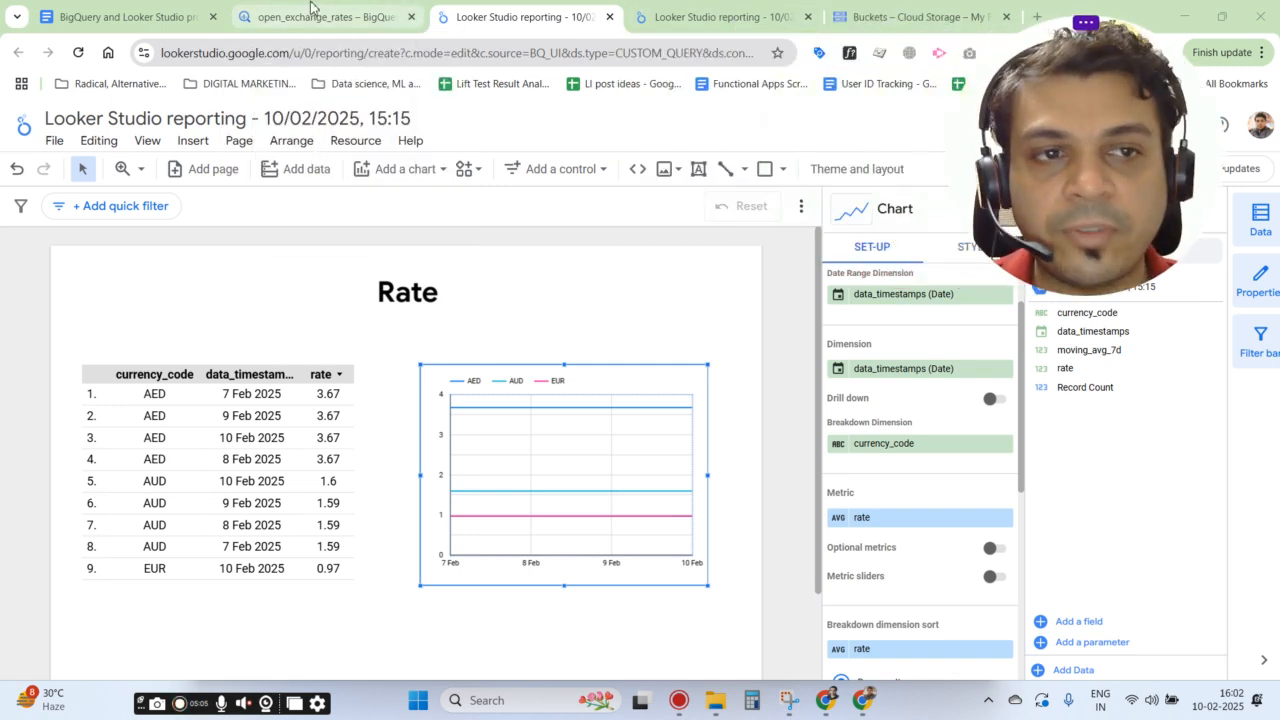
drag(1084, 153, 448, 163)
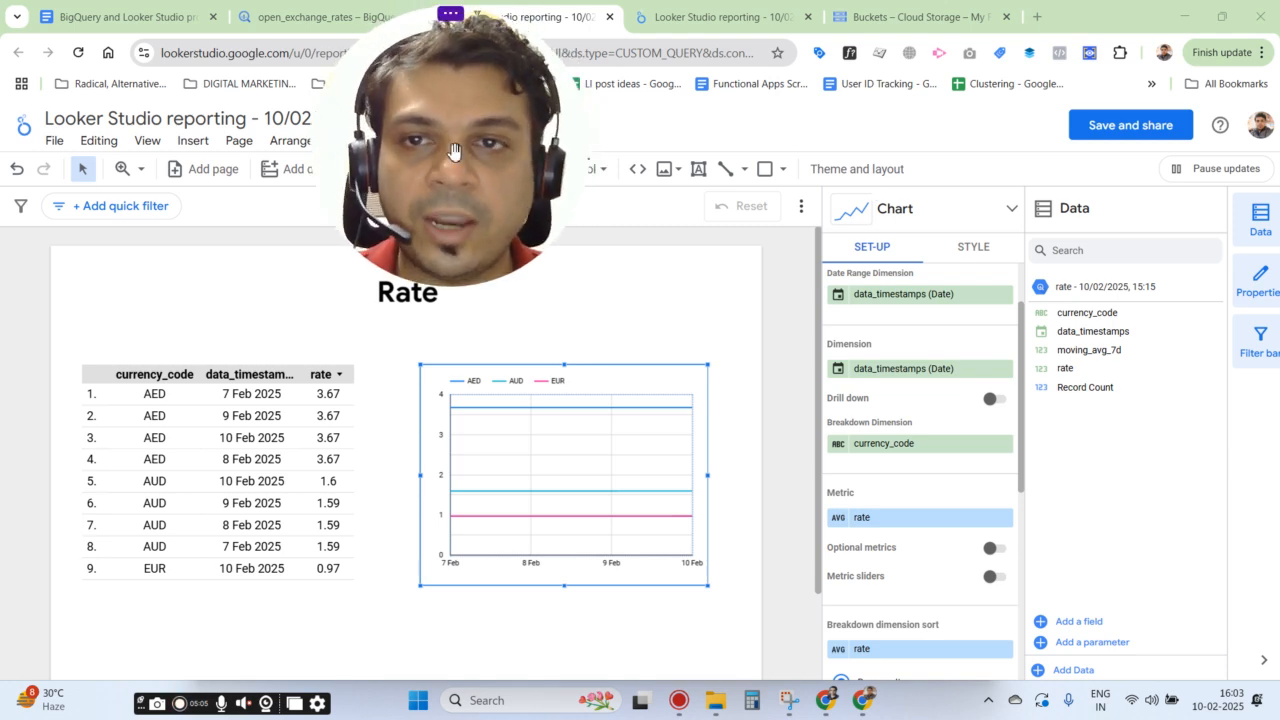
drag(454, 150, 585, 150)
click(265, 15)
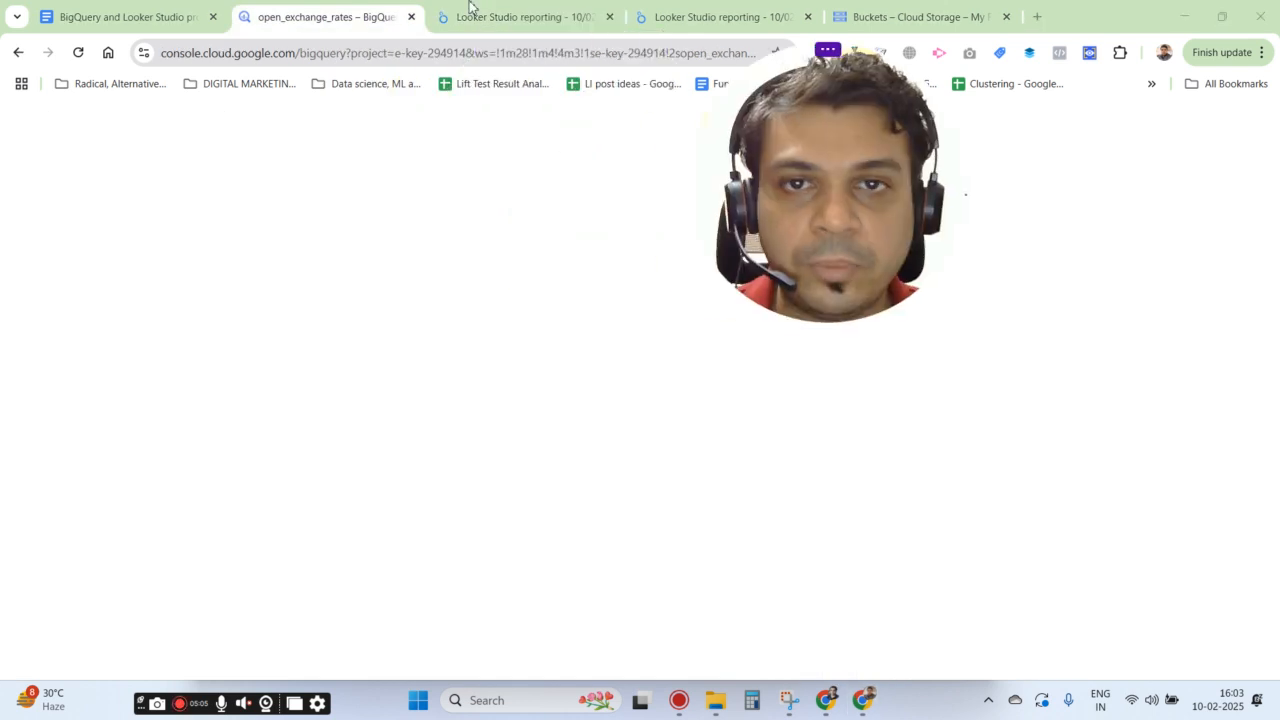
click(470, 8)
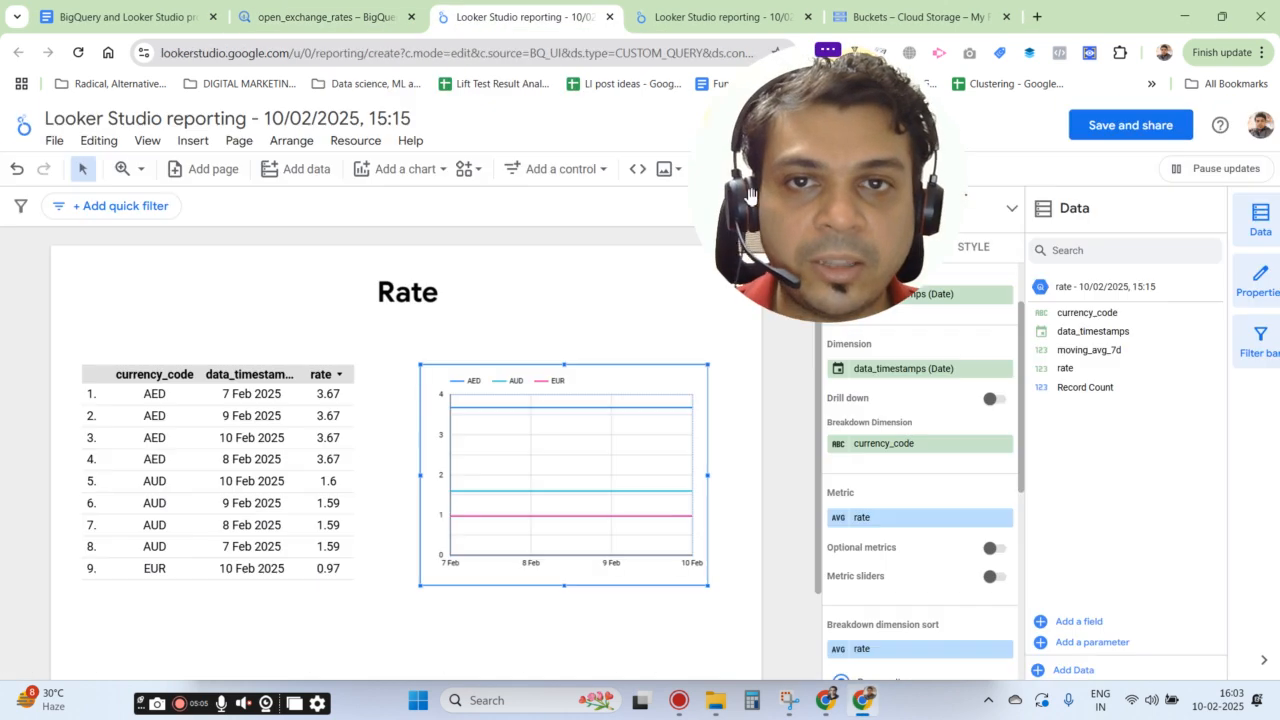
click(378, 17)
click(740, 176)
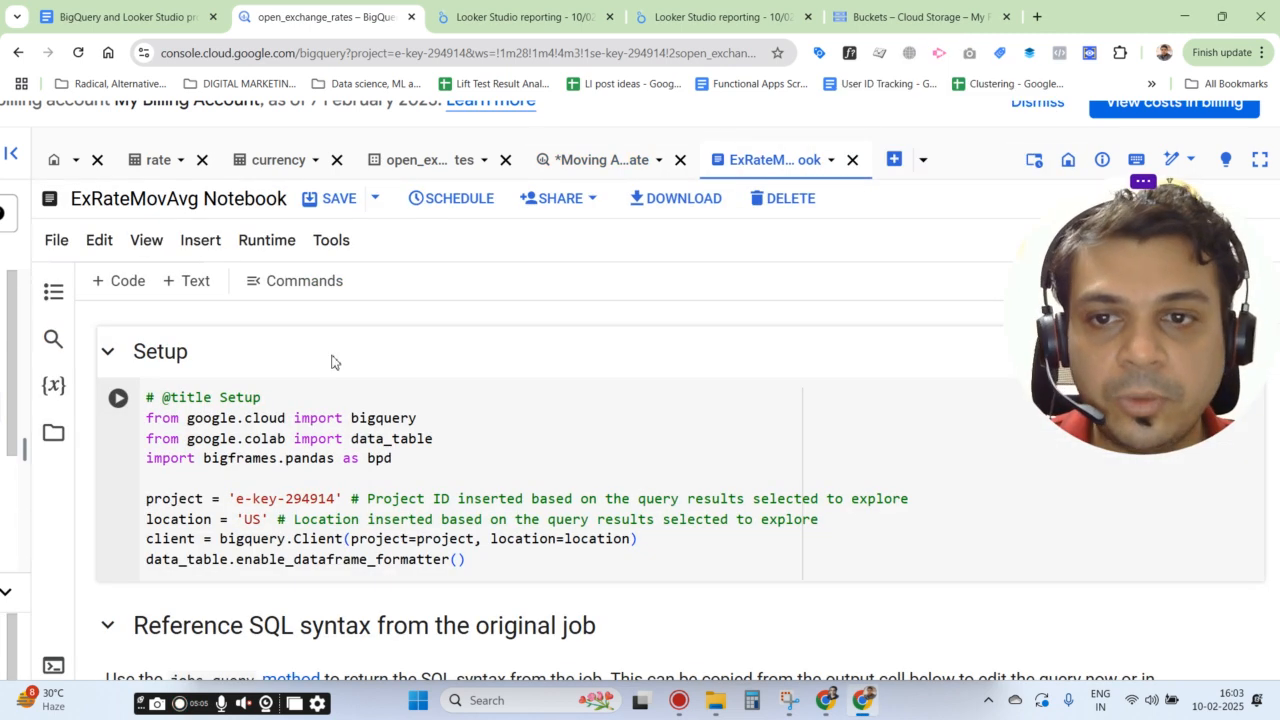
Highlight the bigquery, data_table and bigframes.pandas import lines in the notebook's Setup cell
drag(1189, 365, 965, 264)
scroll(380, 443, down, 1)
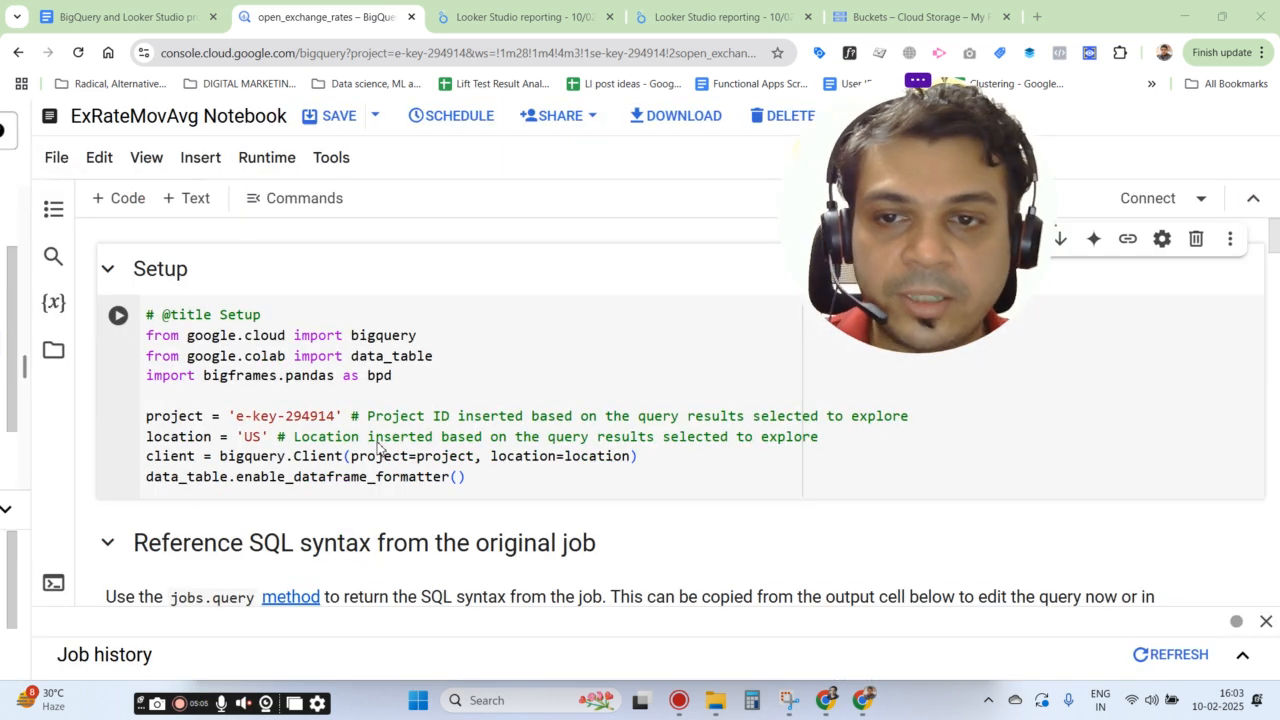
drag(148, 335, 186, 336)
click(405, 378)
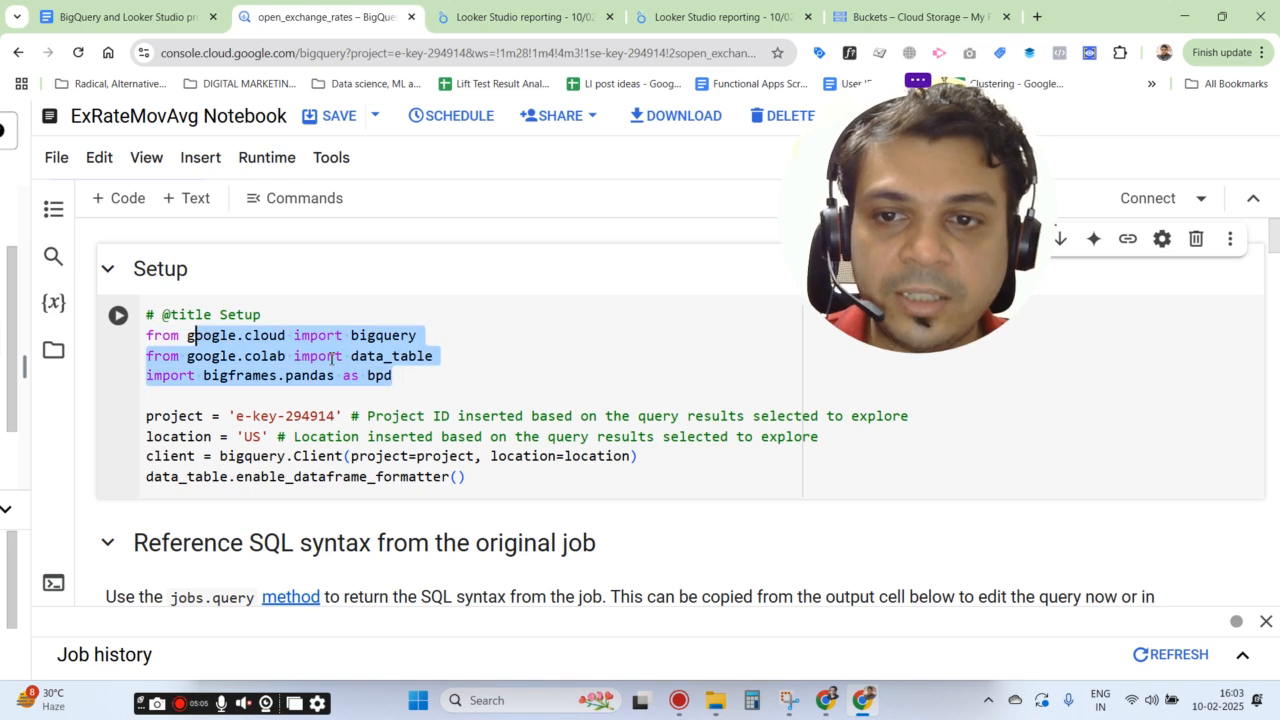
click(337, 356)
Examine the notebook cell that retrieves the original job with client.get_job and prints its SQL query
scroll(456, 410, down, 1)
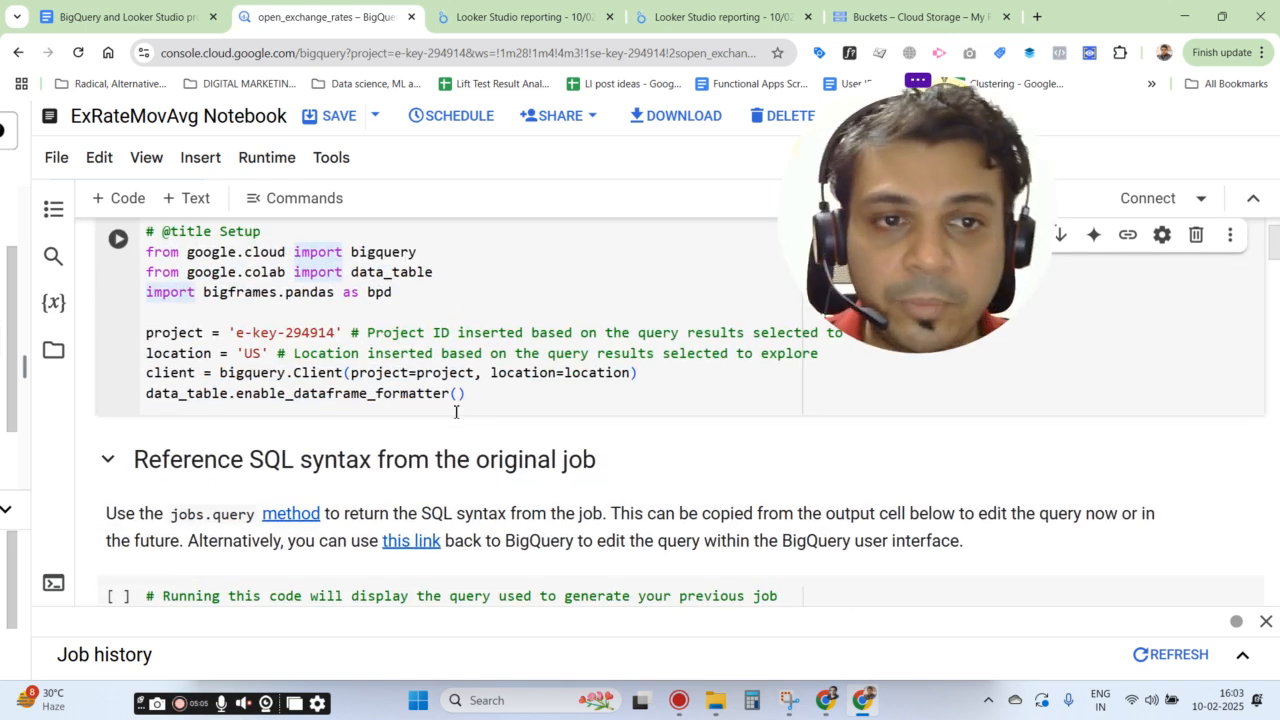
scroll(456, 410, down, 3)
drag(196, 388, 309, 414)
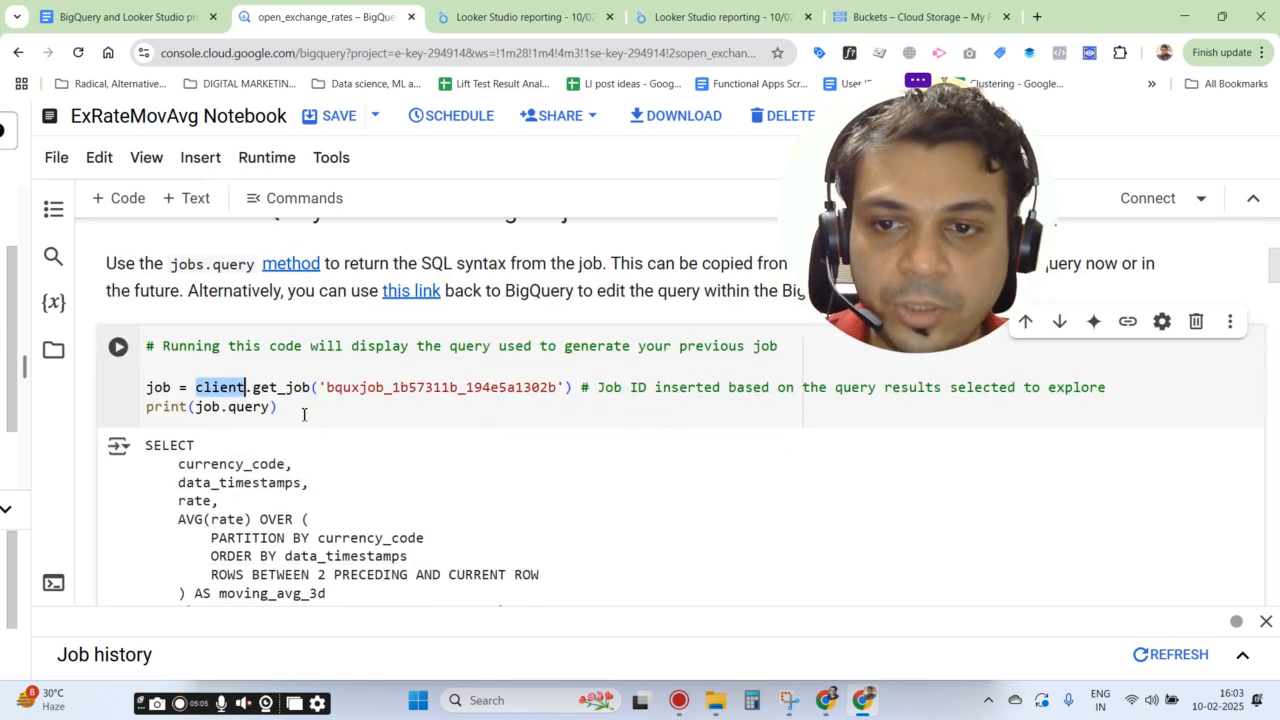
click(385, 422)
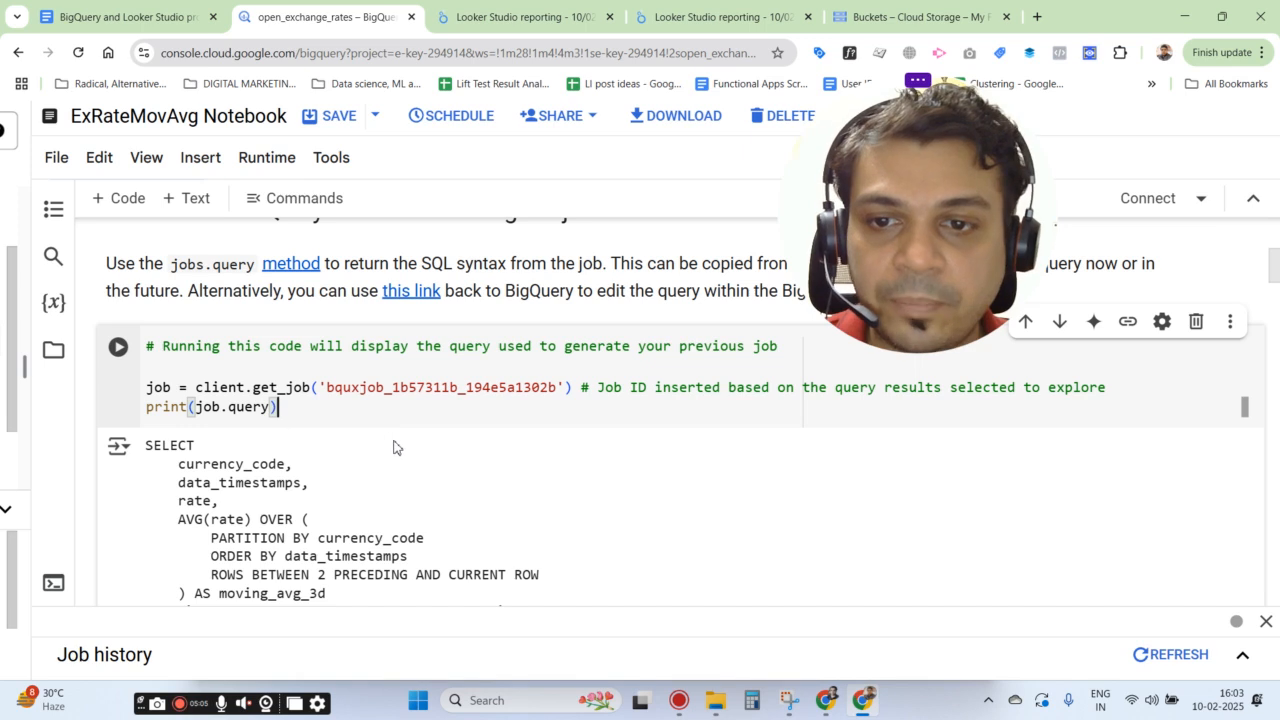
Examine the notebook cell that loads the job's destination table into the bq_df BigFrames DataFrame with bpd.read_gbq
scroll(437, 437, down, 4)
scroll(680, 437, down, 6)
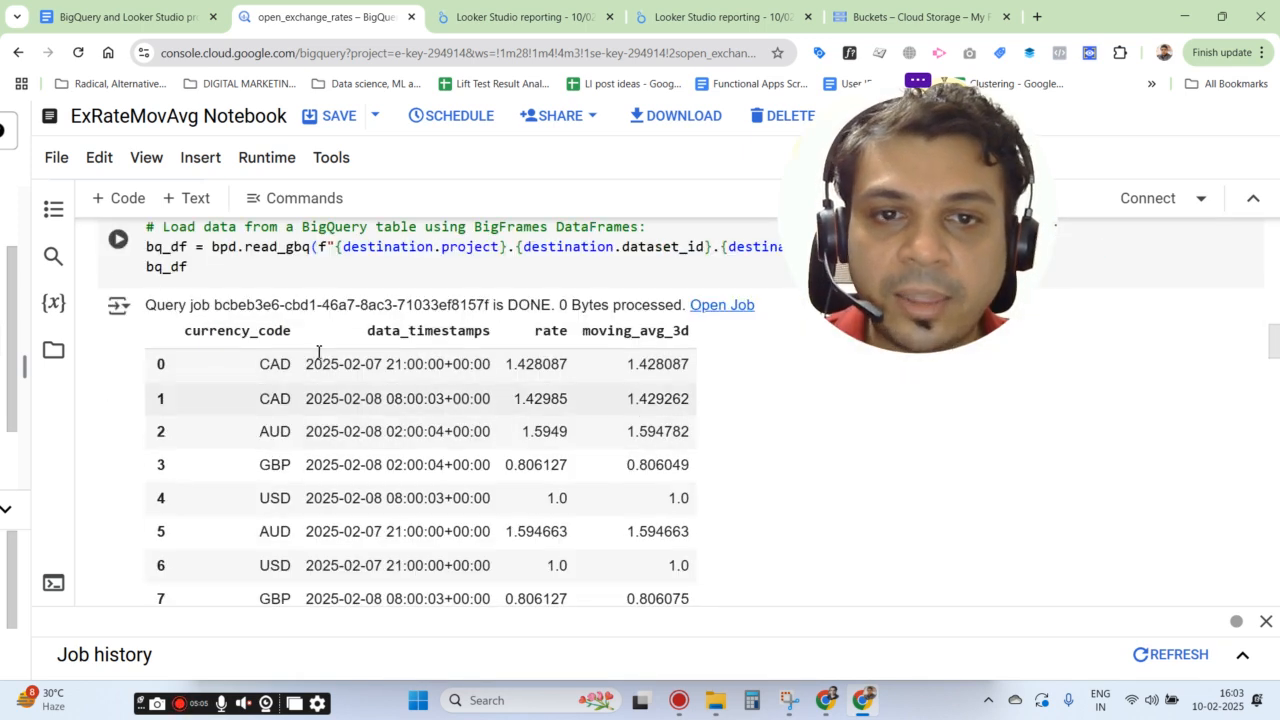
click(229, 246)
drag(229, 246, 501, 264)
click(501, 264)
drag(555, 227, 633, 309)
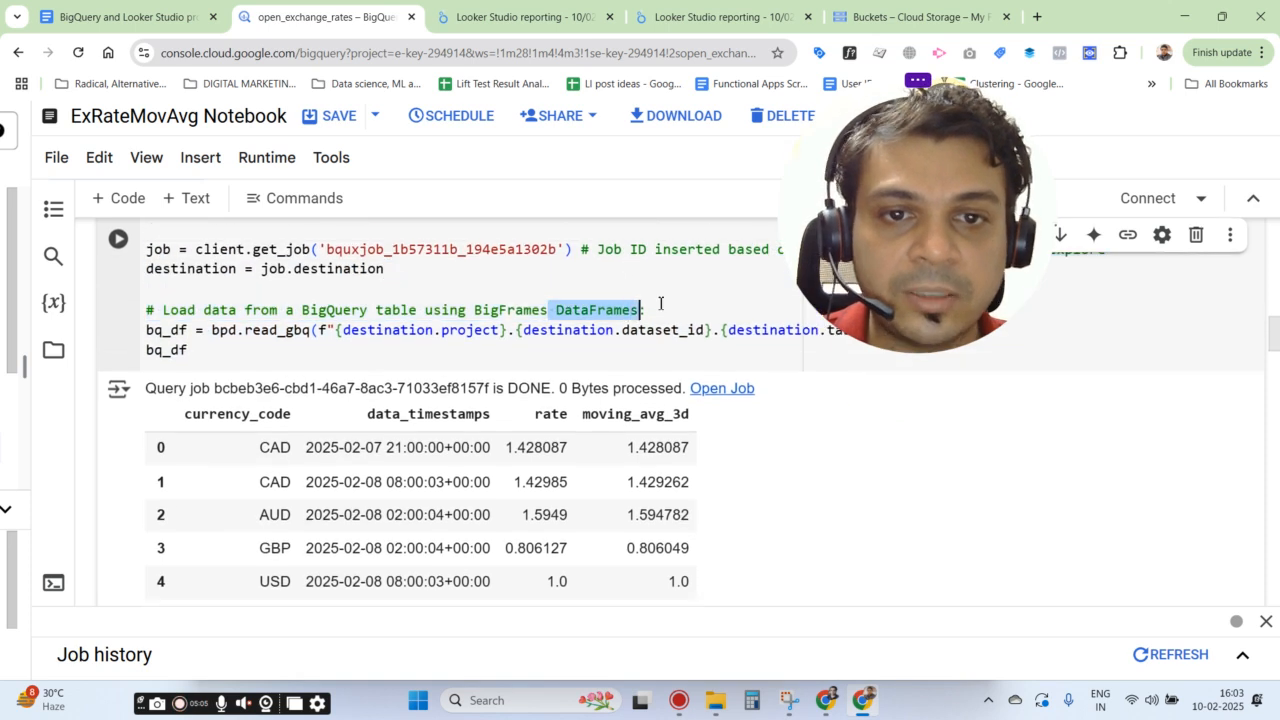
drag(215, 357, 158, 312)
click(213, 312)
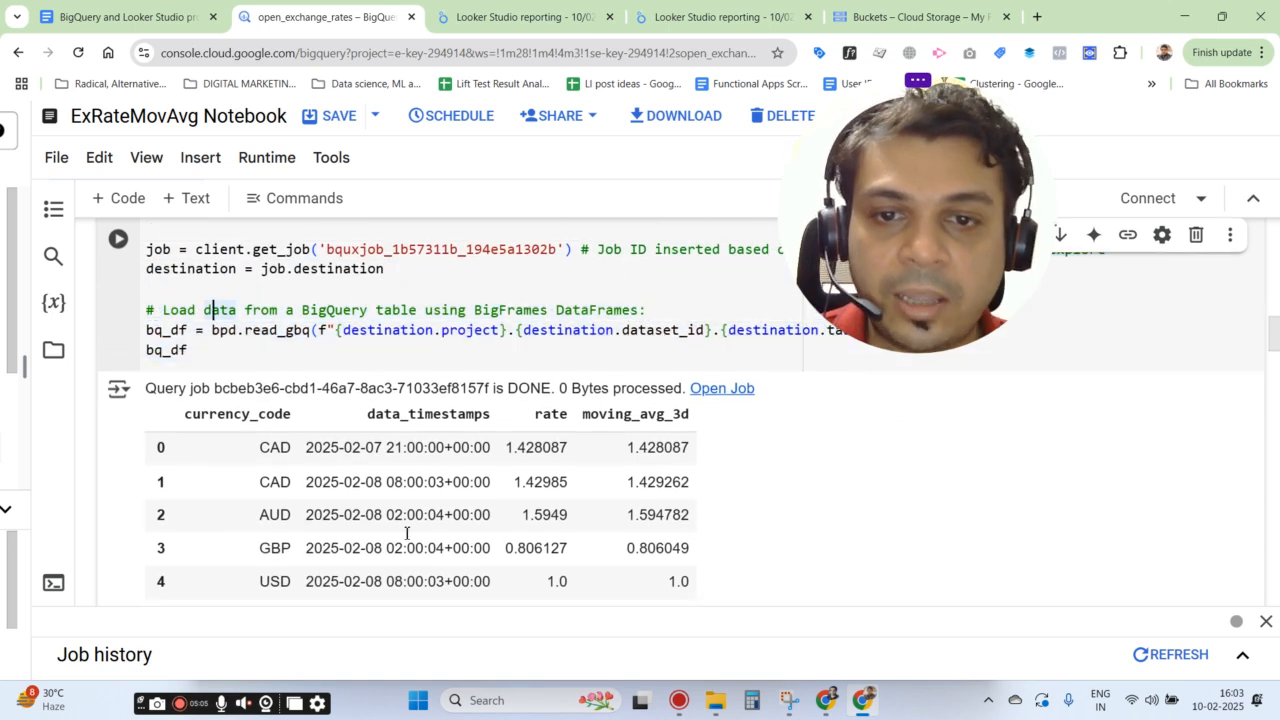
Look through the DataFrame rows and the descriptive statistics produced by bq_df.describe()
scroll(427, 480, down, 1)
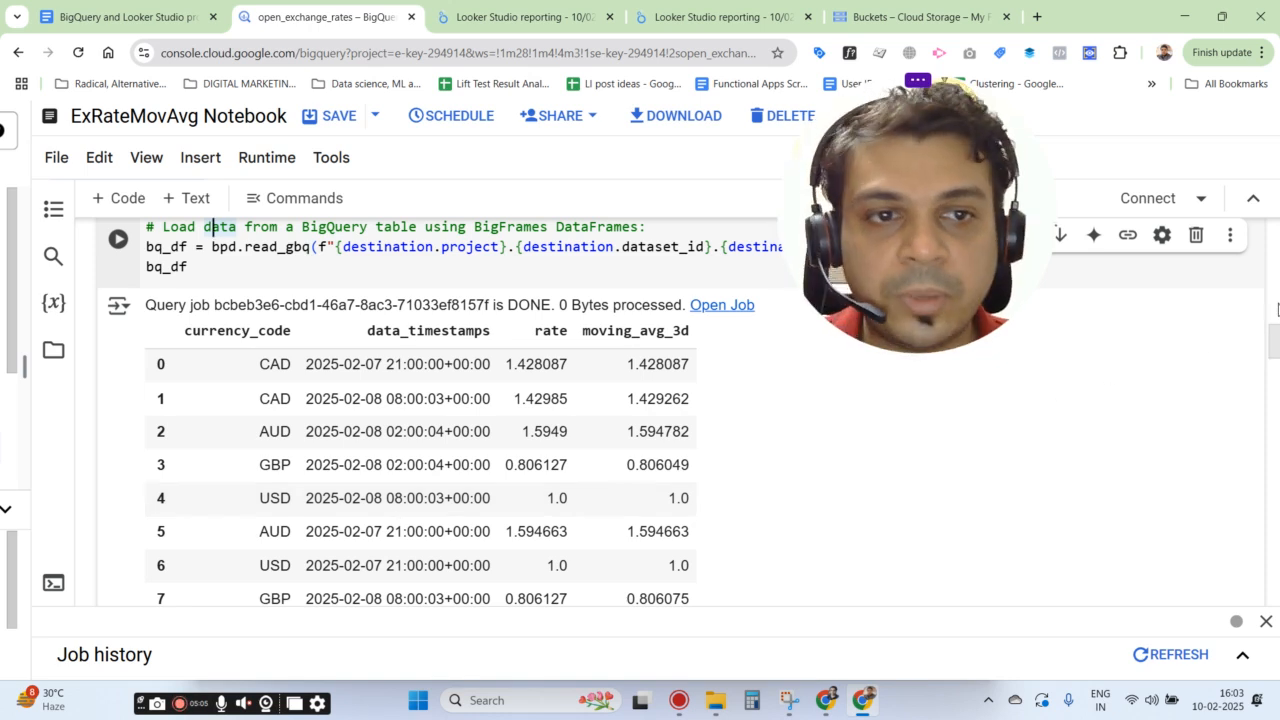
drag(1277, 309, 1275, 392)
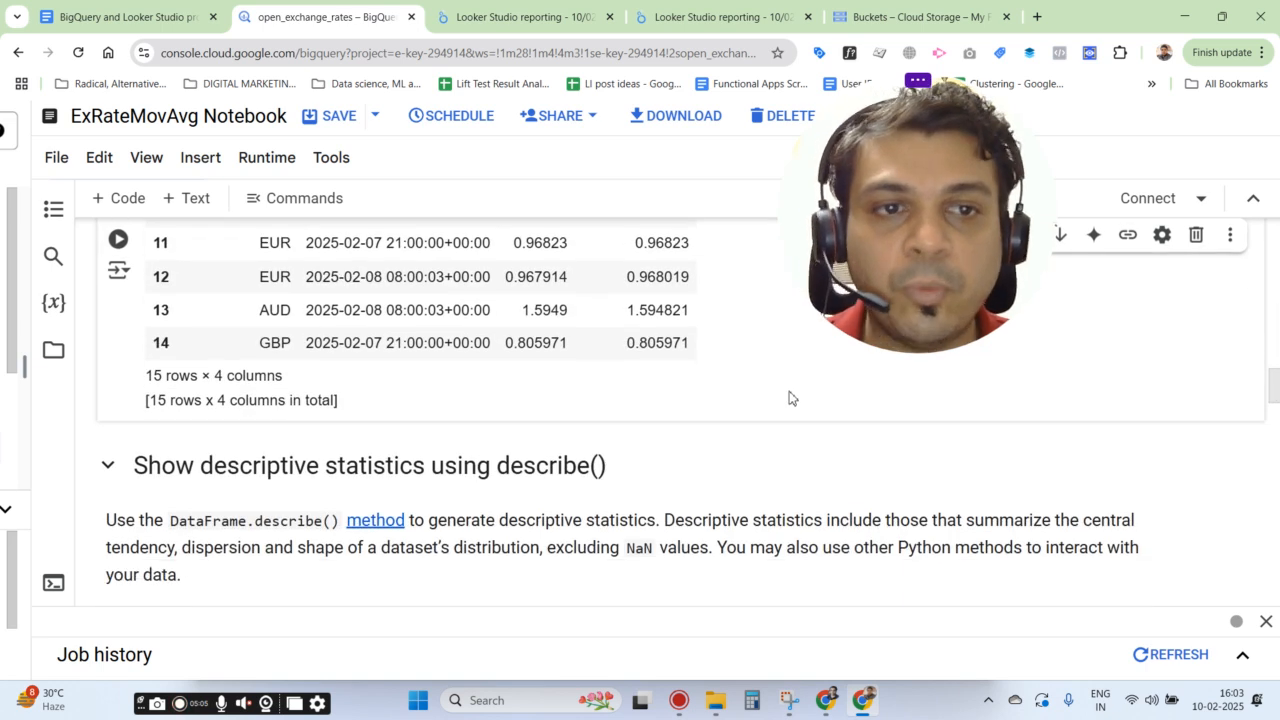
scroll(789, 398, down, 3)
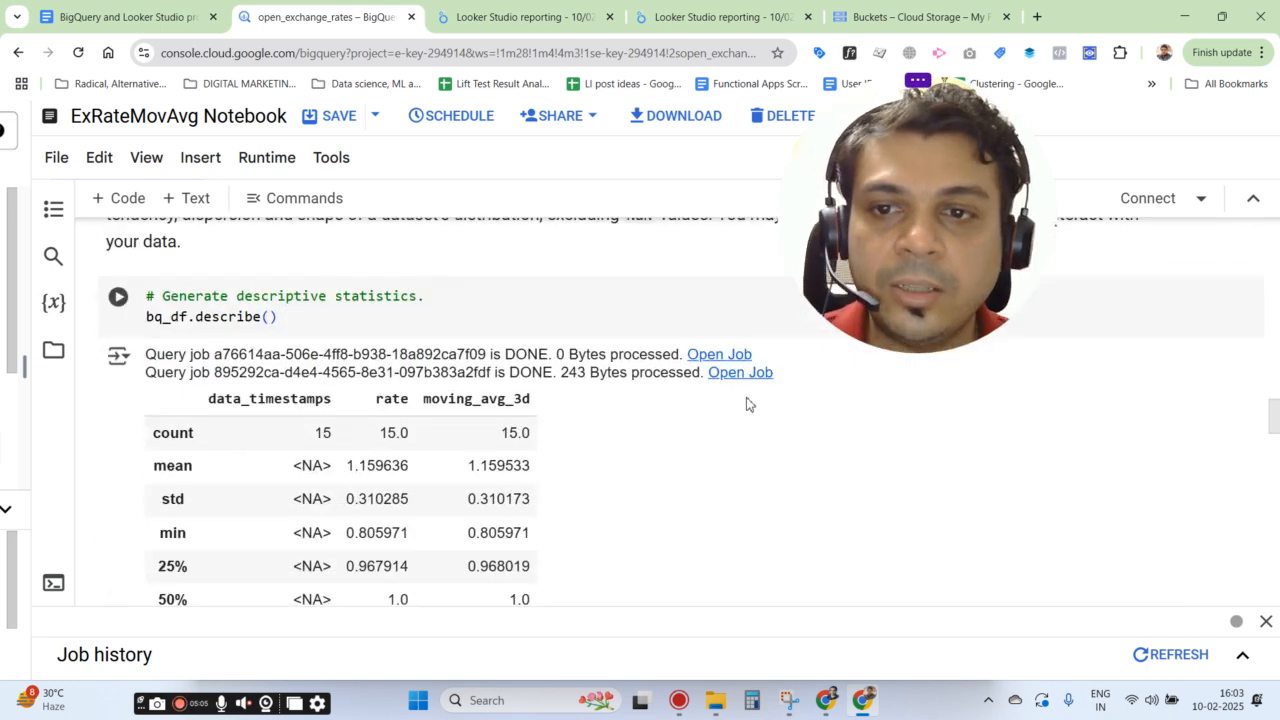
Review the bq_df.describe() statistics table and the cell that converts bq_df to a pandas DataFrame with to_pandas()
scroll(520, 402, up, 1)
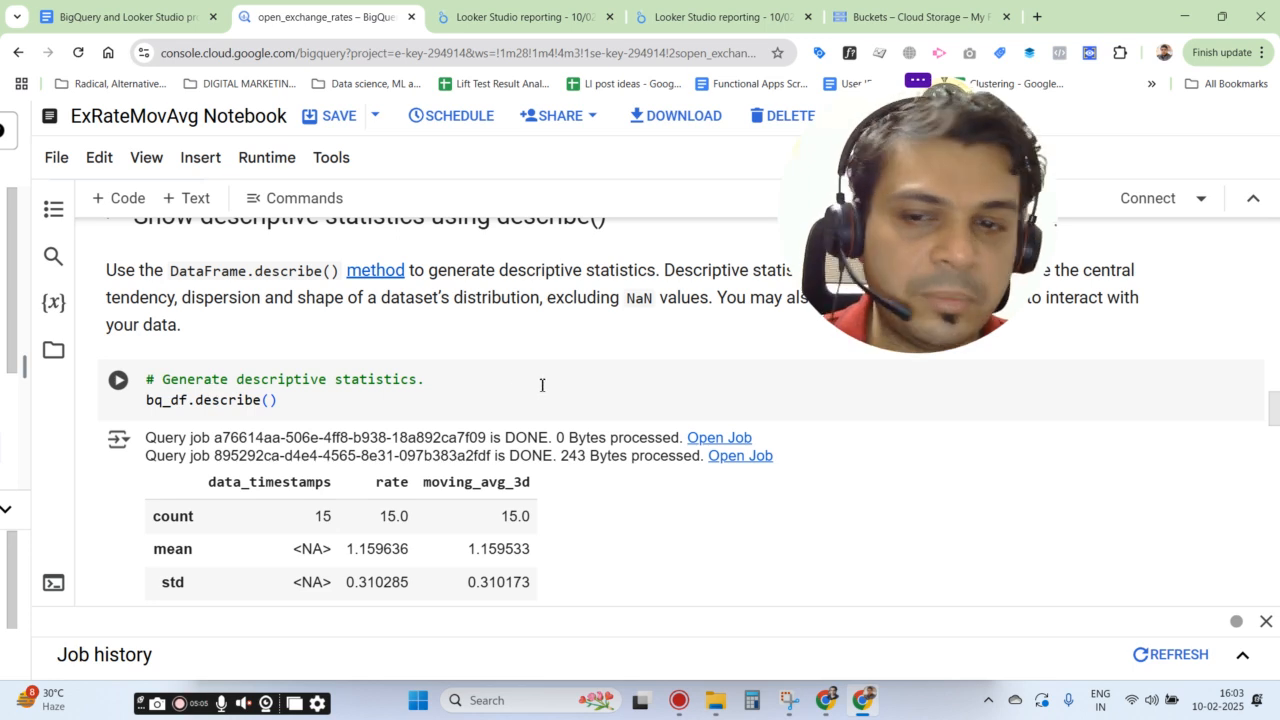
scroll(542, 385, down, 2)
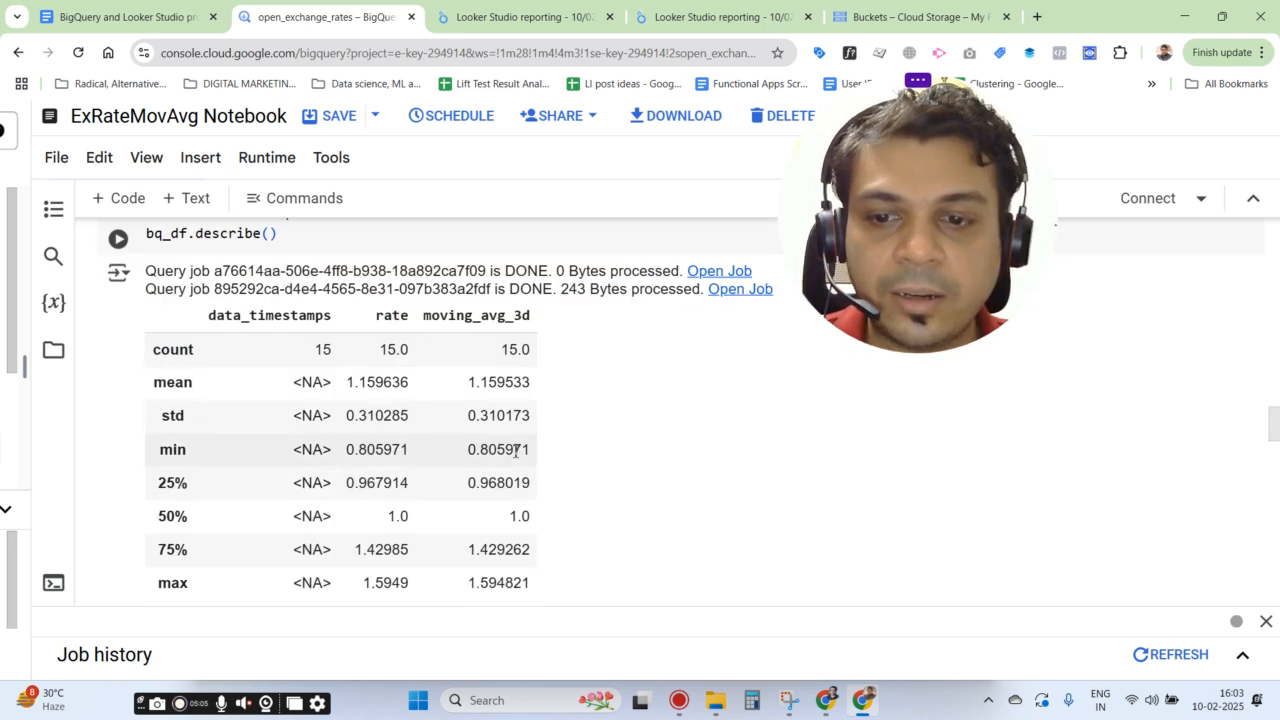
scroll(277, 346, down, 4)
scroll(403, 343, up, 2)
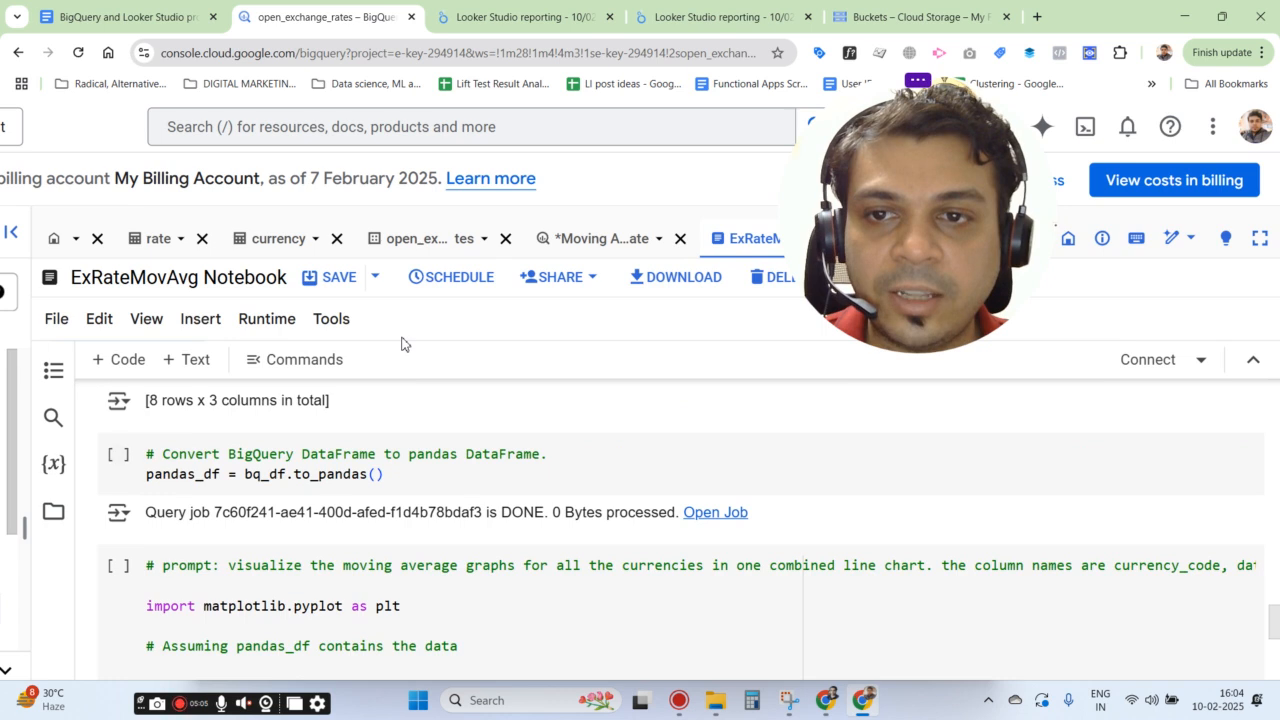
scroll(465, 510, up, 3)
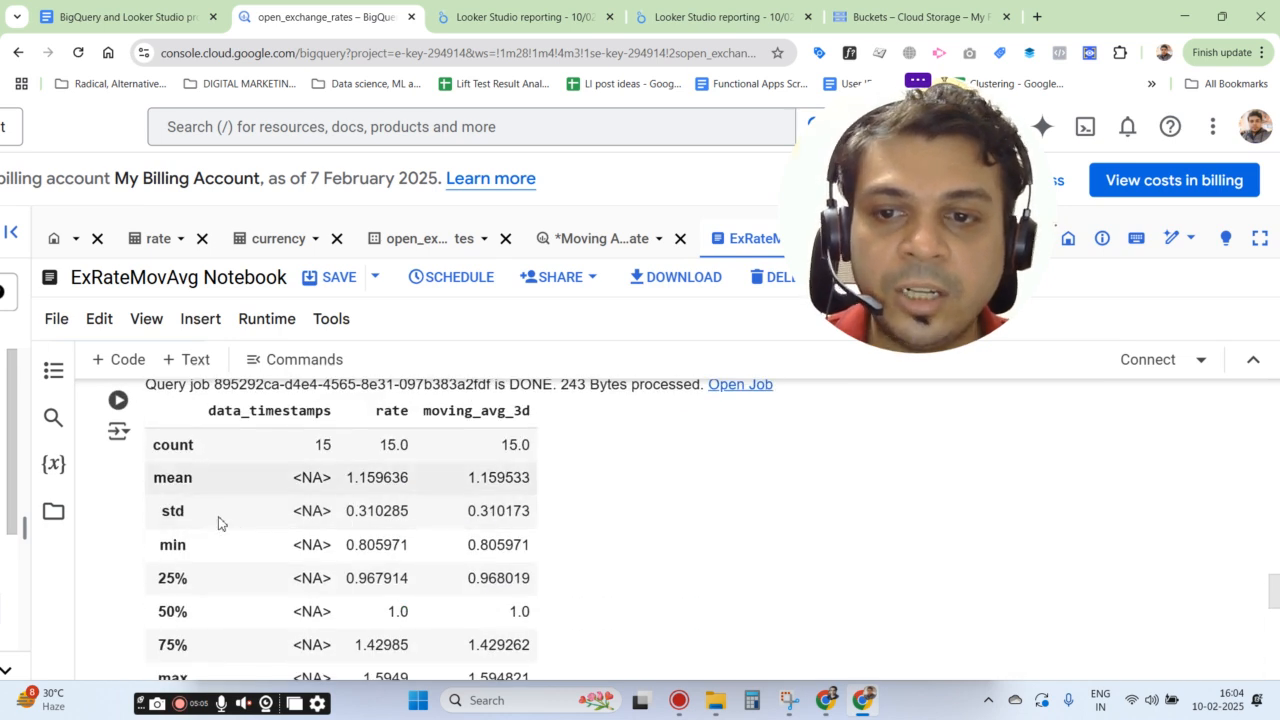
scroll(733, 485, down, 3)
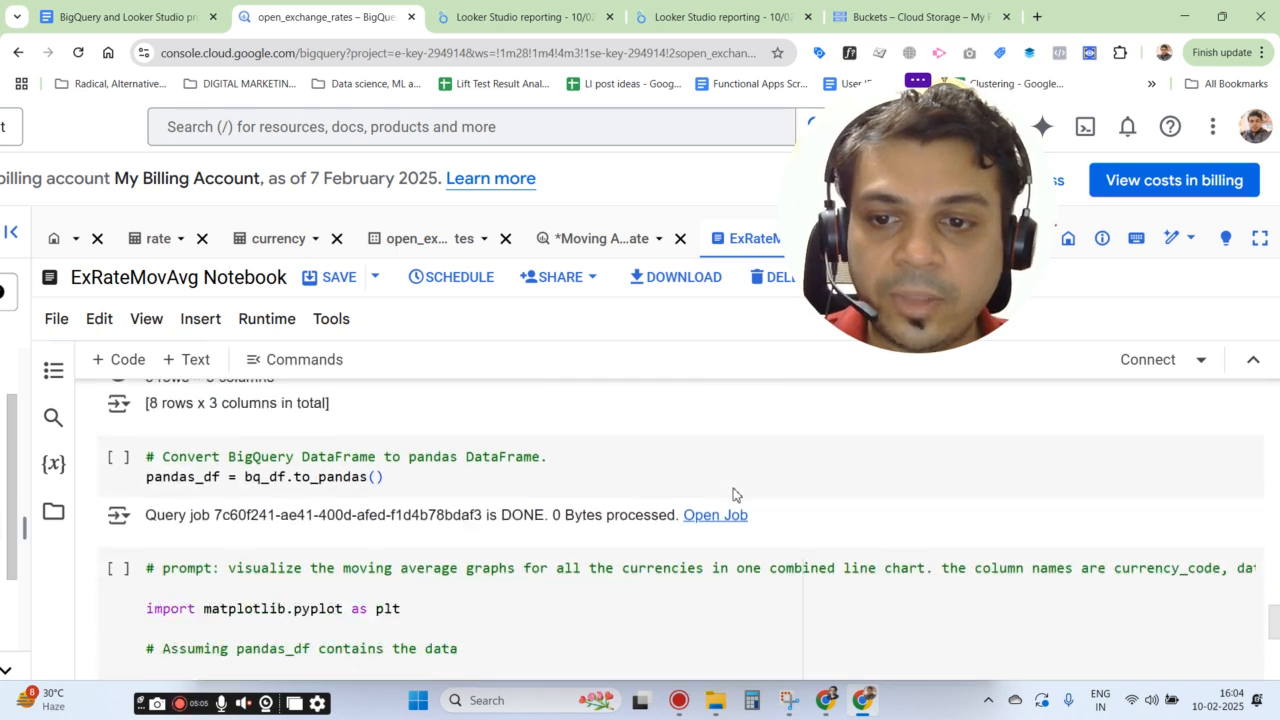
Examine the matplotlib cell that plots moving_avg_3d per currency_code and its "Moving Averages for All Currencies" line chart
scroll(733, 485, down, 5)
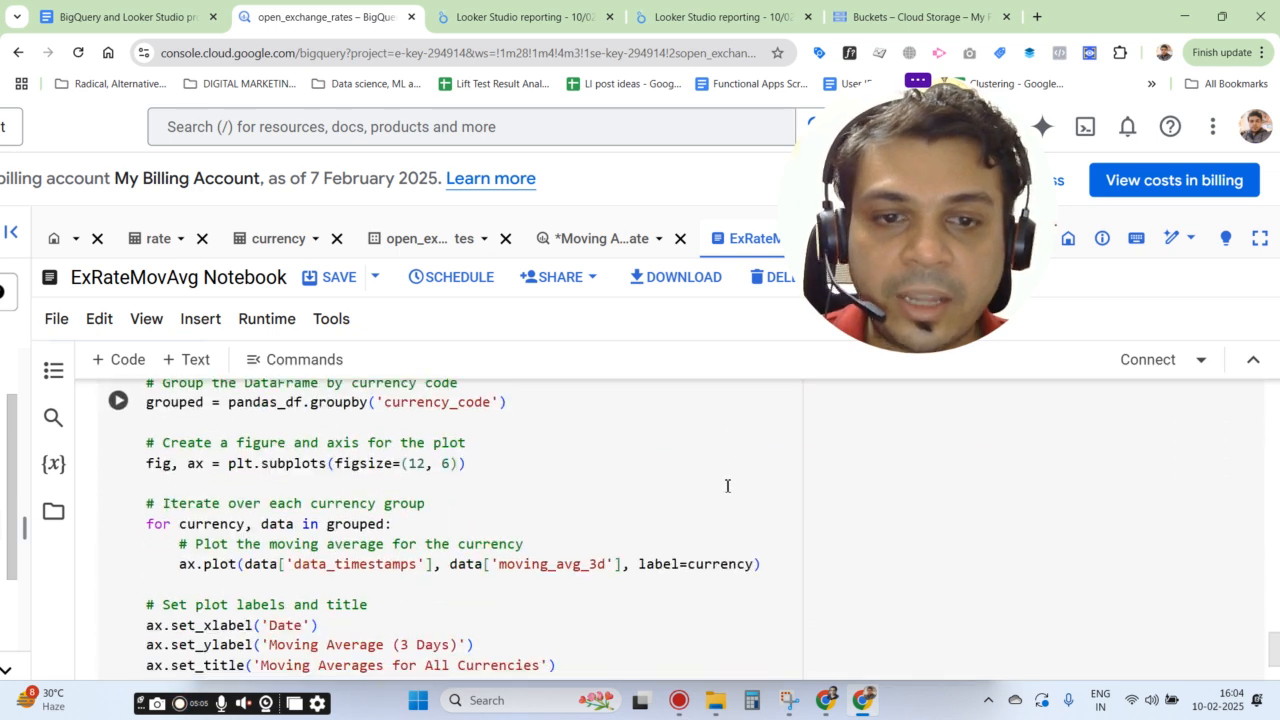
scroll(340, 492, up, 3)
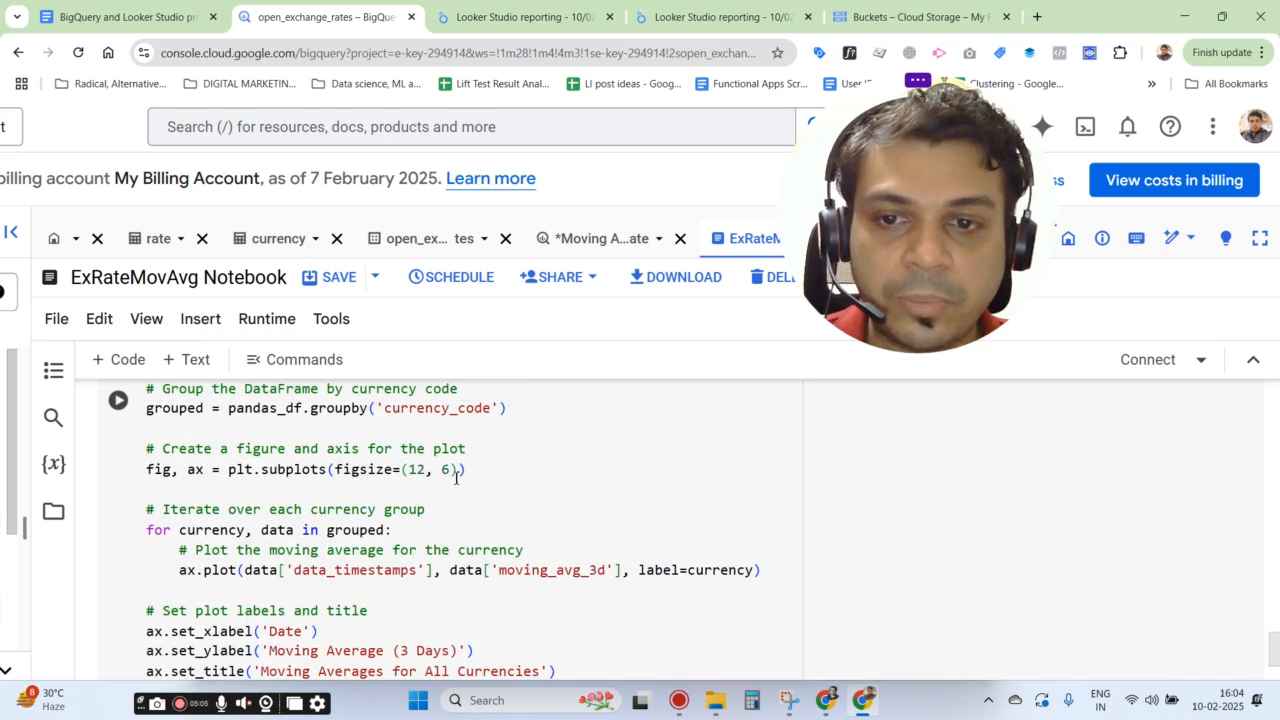
scroll(456, 478, down, 5)
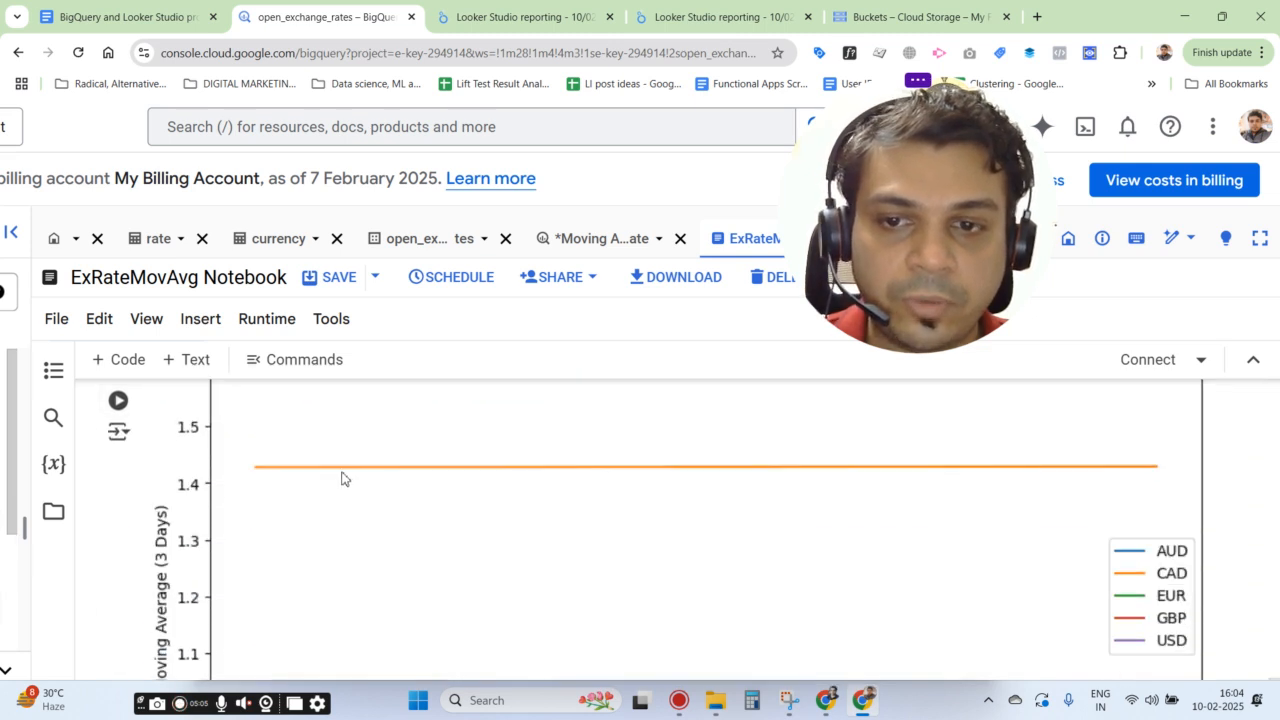
scroll(490, 458, up, 1)
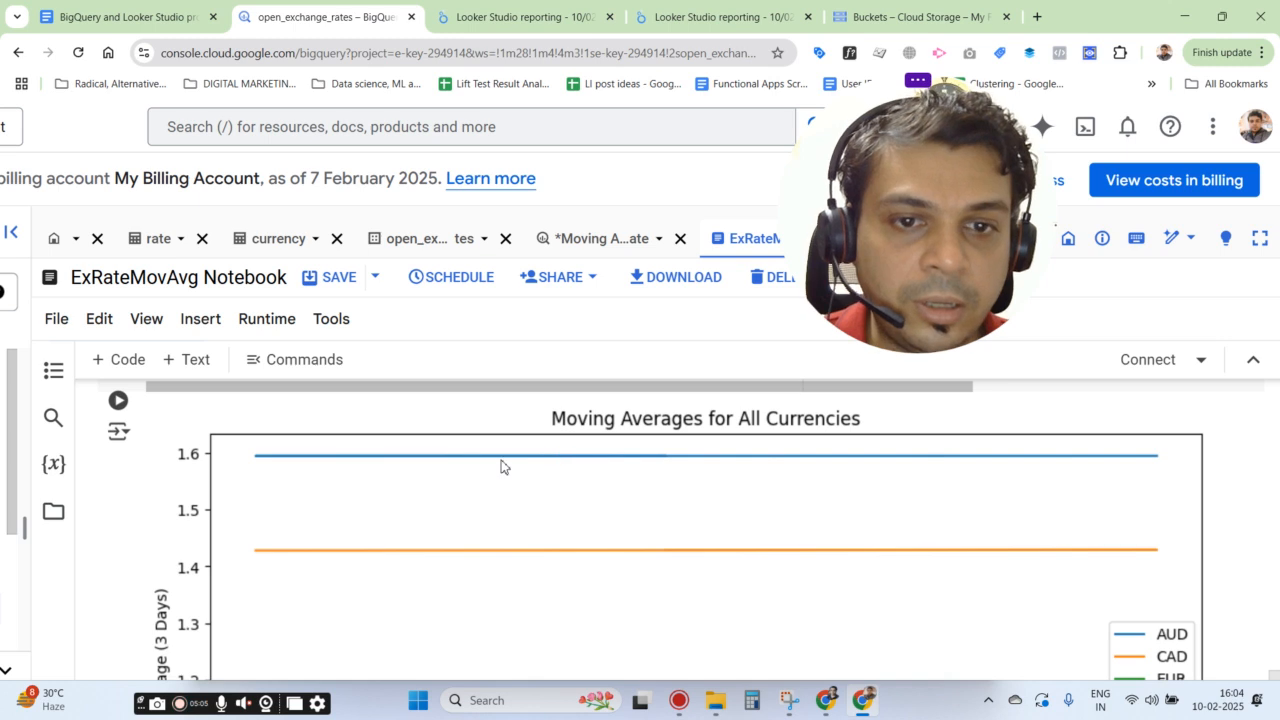
scroll(503, 466, down, 3)
key(ctrl+minus)
key(ctrl+minus)
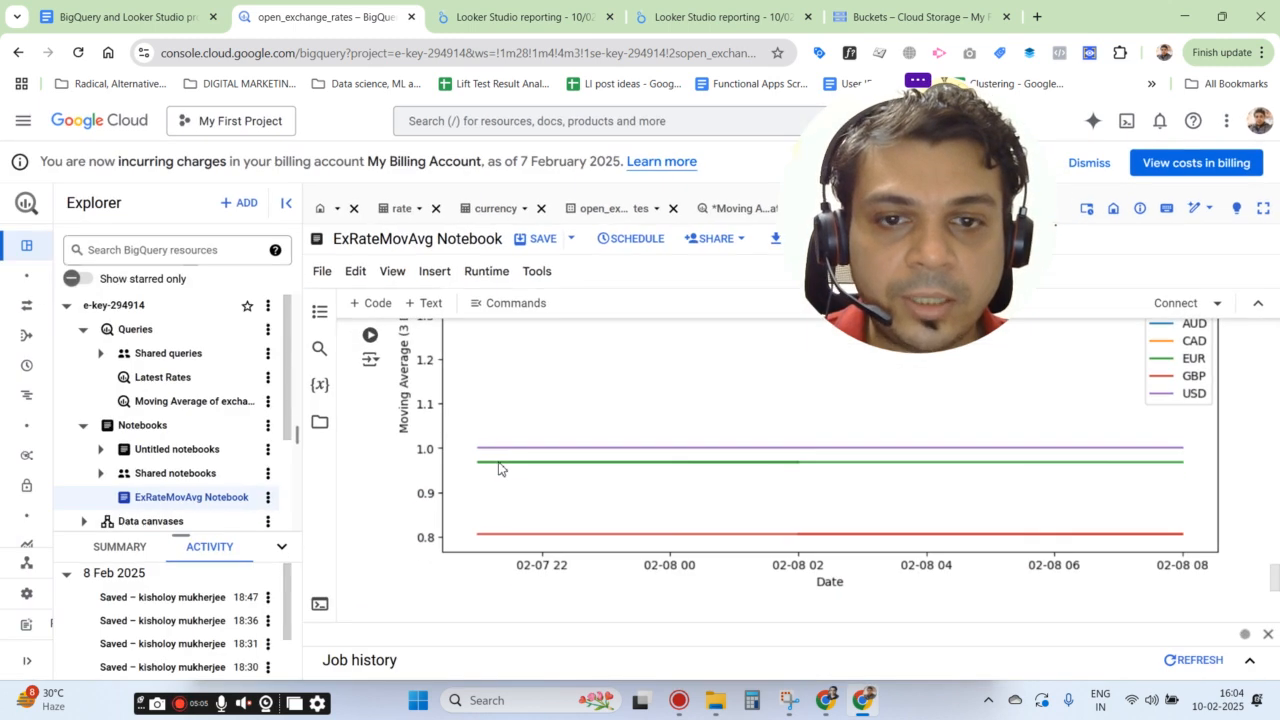
key(ctrl+plus)
scroll(669, 497, up, 3)
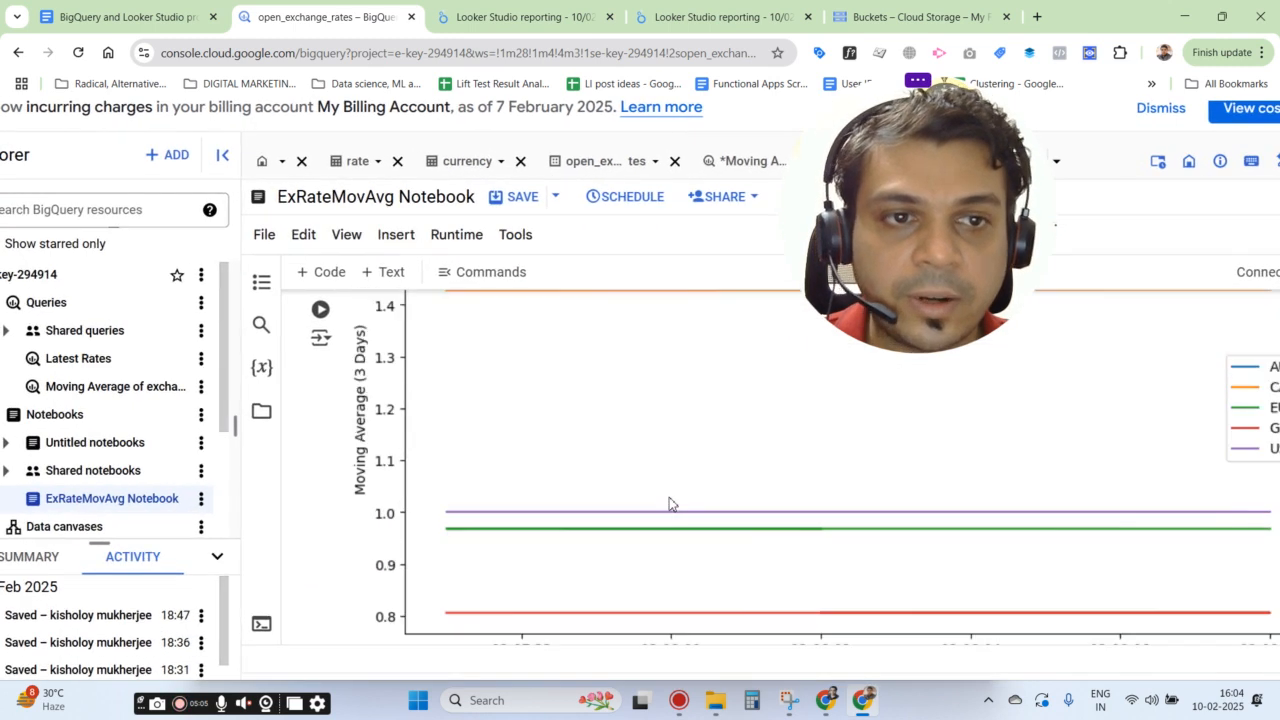
Revisit the Looker Studio rate report, then bring up the Connections list in the Fivetran dashboard
click(520, 17)
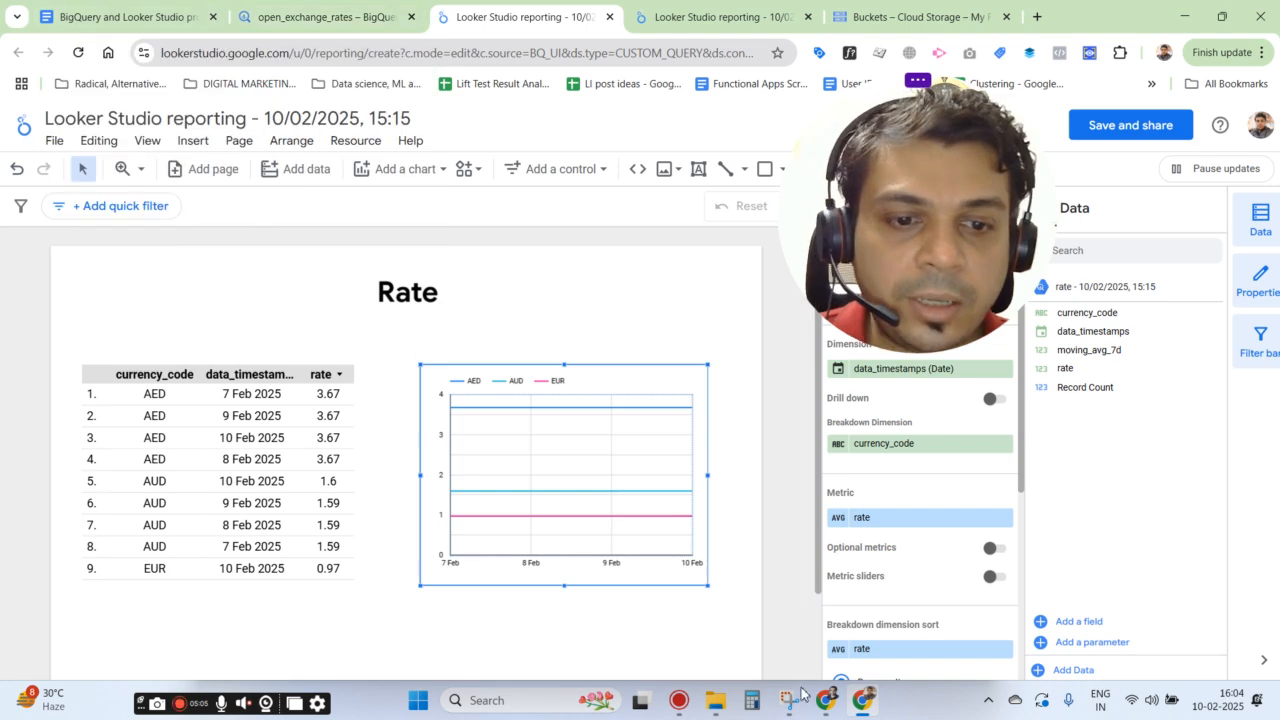
click(822, 628)
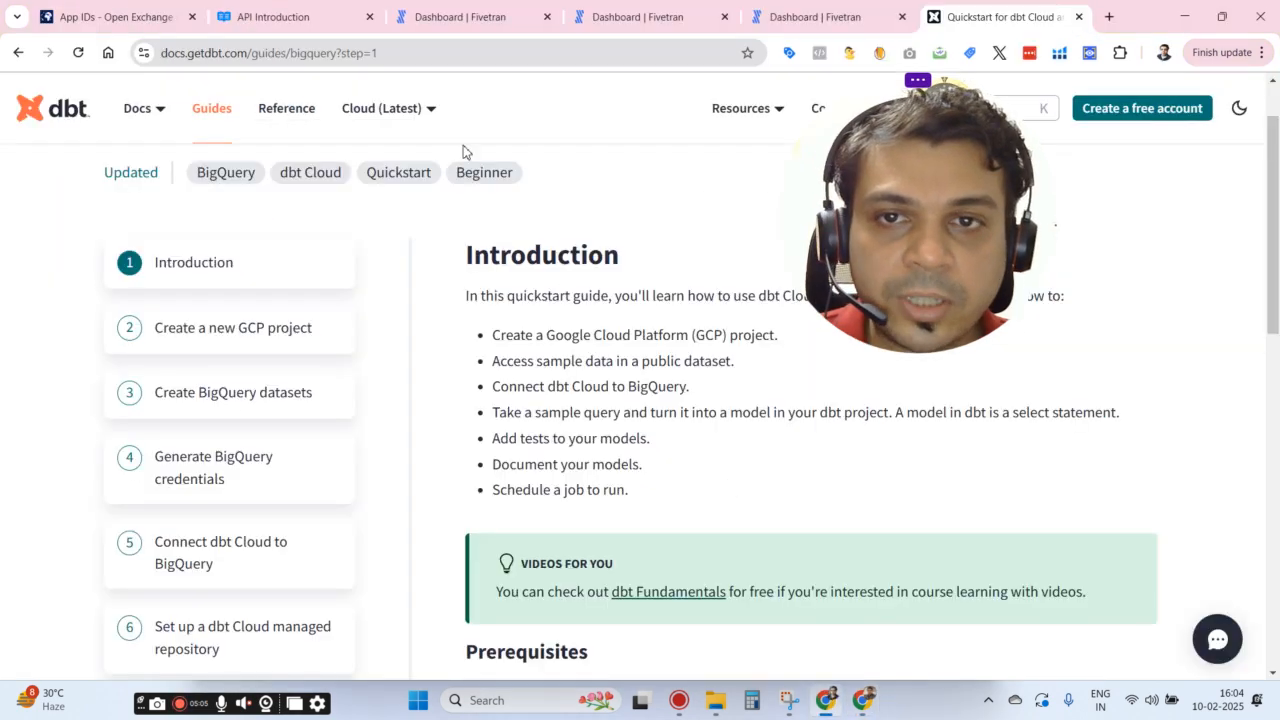
click(641, 18)
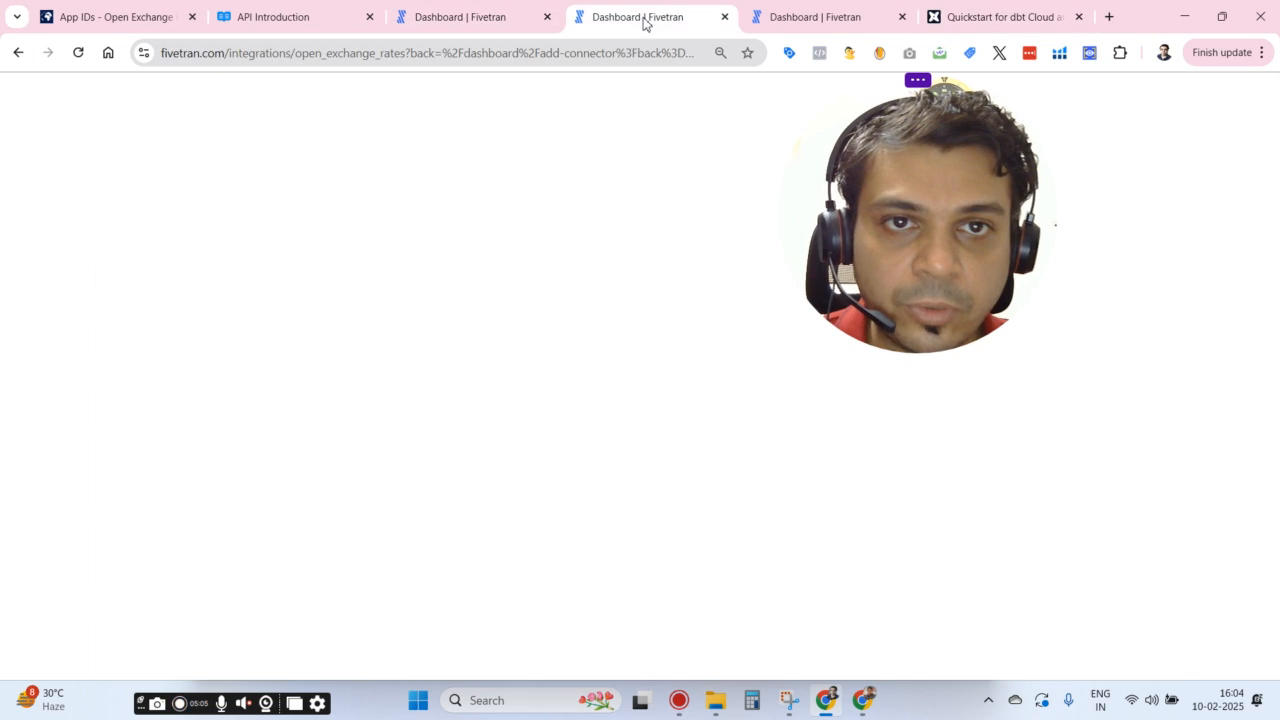
click(477, 8)
drag(948, 216, 1108, 207)
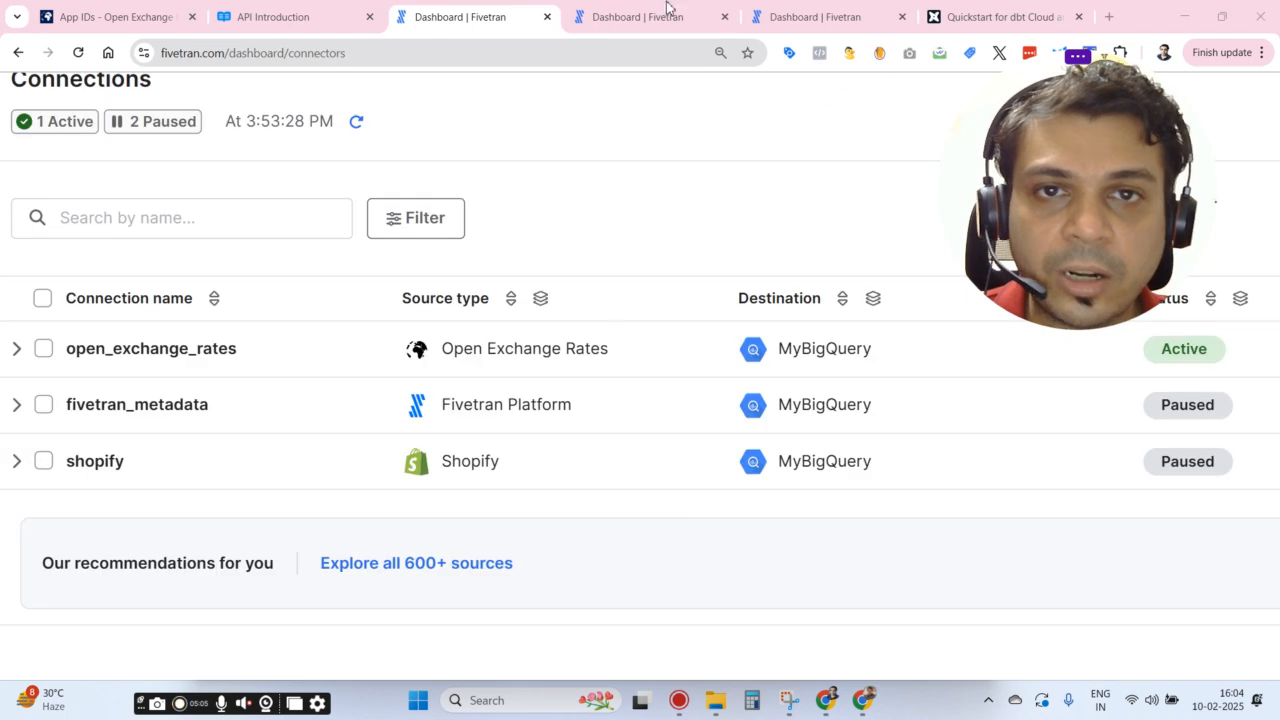
Examine Fivetran's BigQuery destination setup form, including deployment model and service account, beside the guide's bucket permission instructions
click(835, 8)
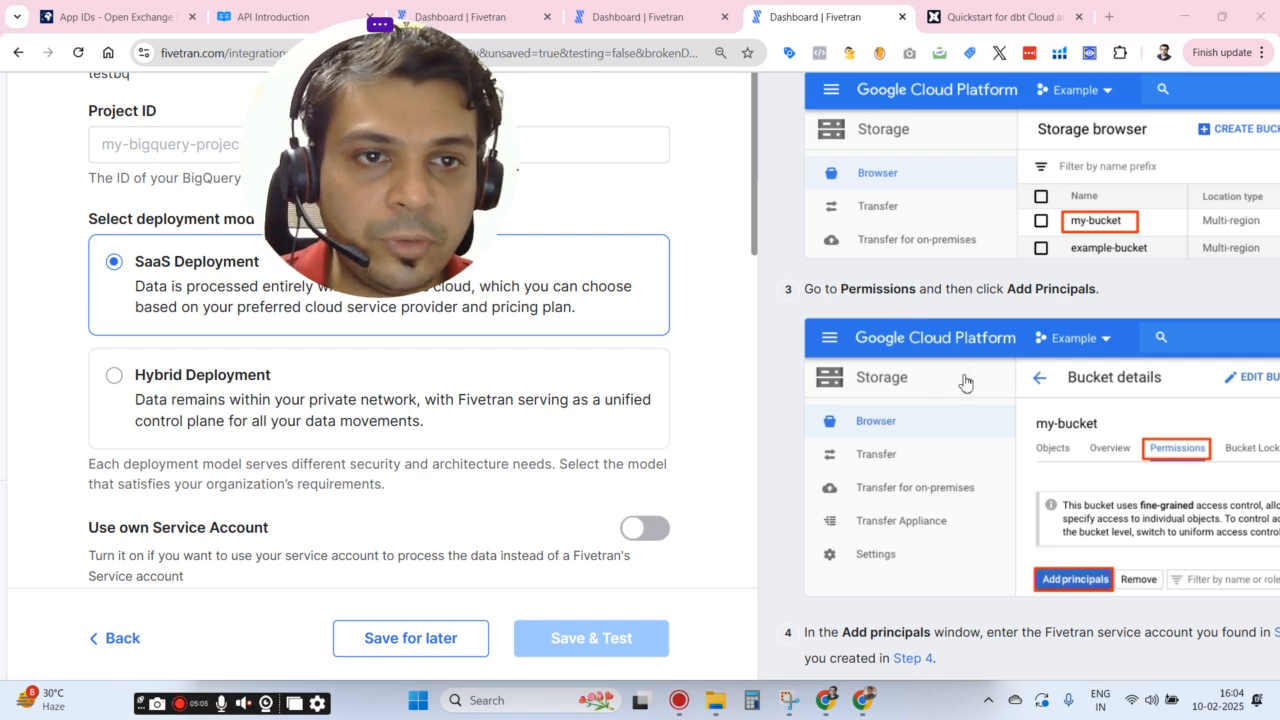
scroll(957, 362, right, 2)
scroll(916, 347, up, 2)
scroll(915, 347, down, 2)
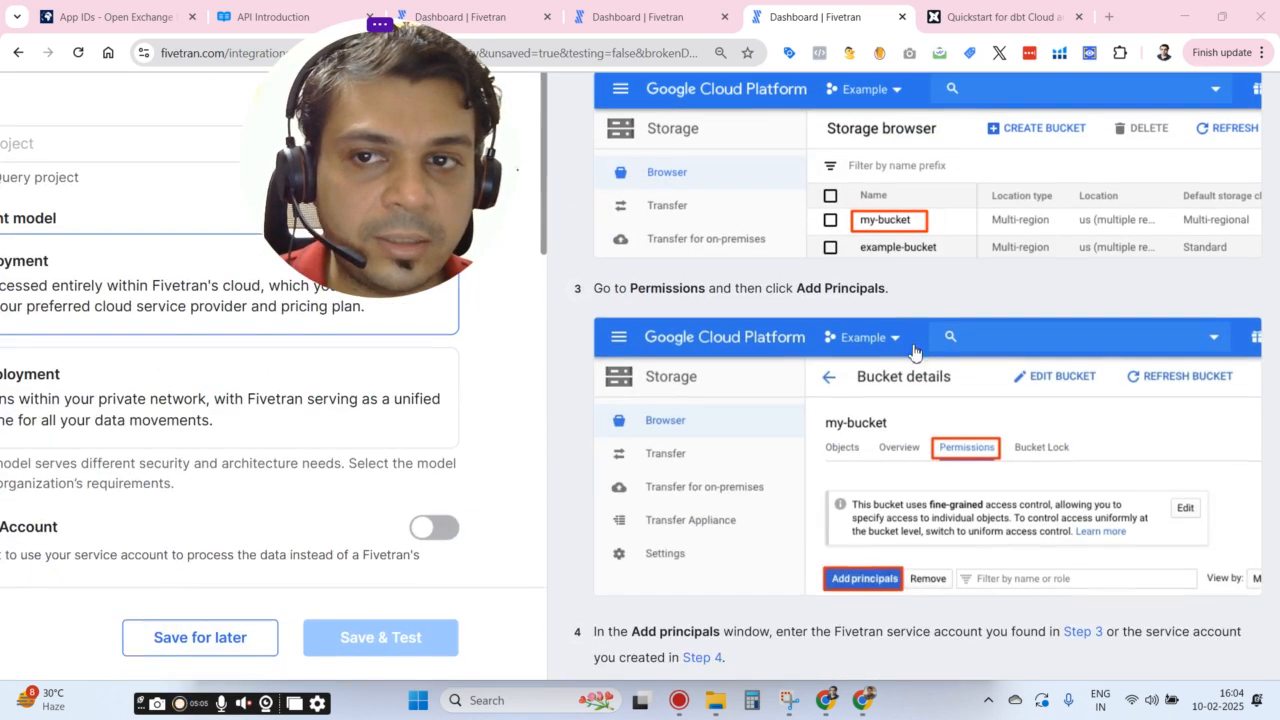
scroll(872, 377, down, 2)
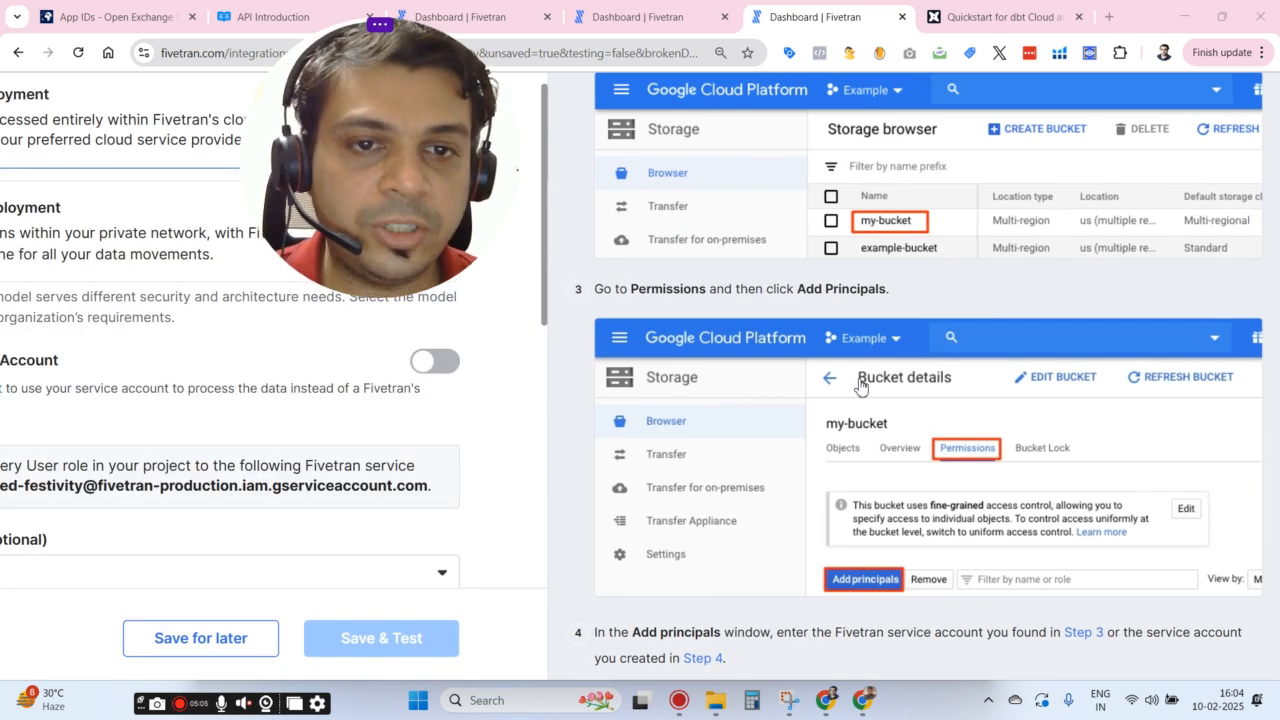
scroll(864, 392, down, 1)
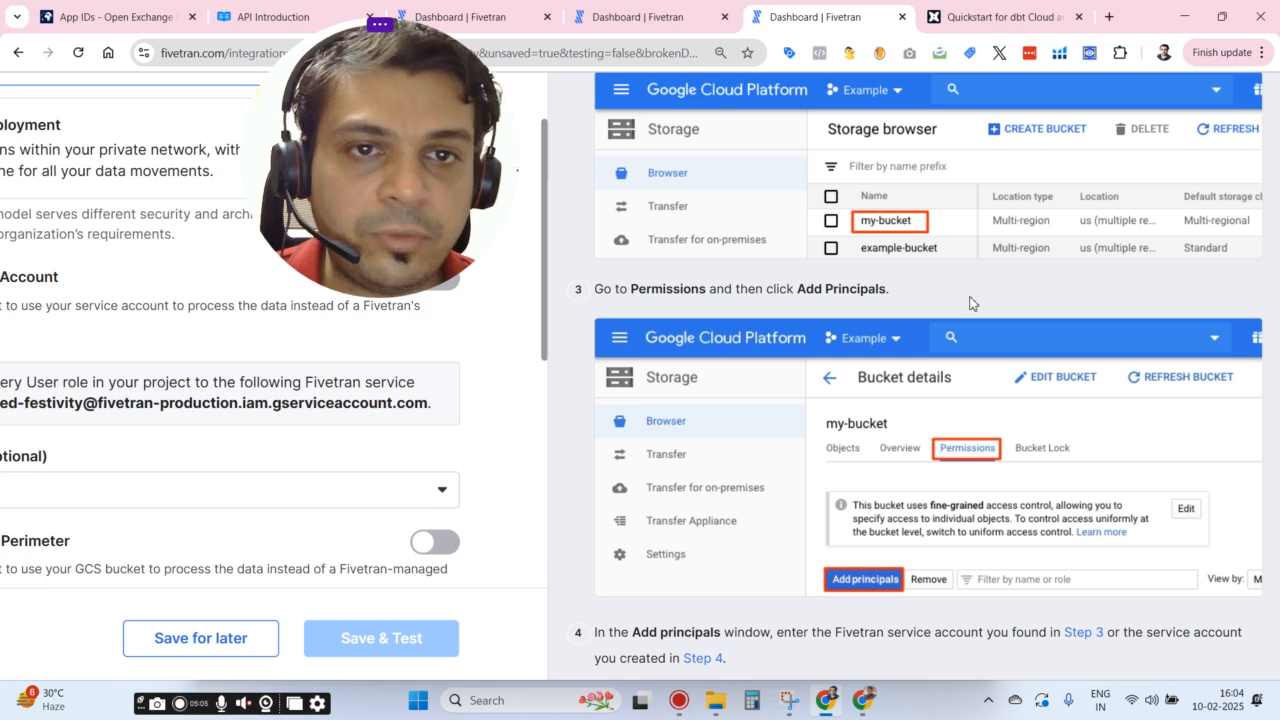
scroll(972, 297, up, 3)
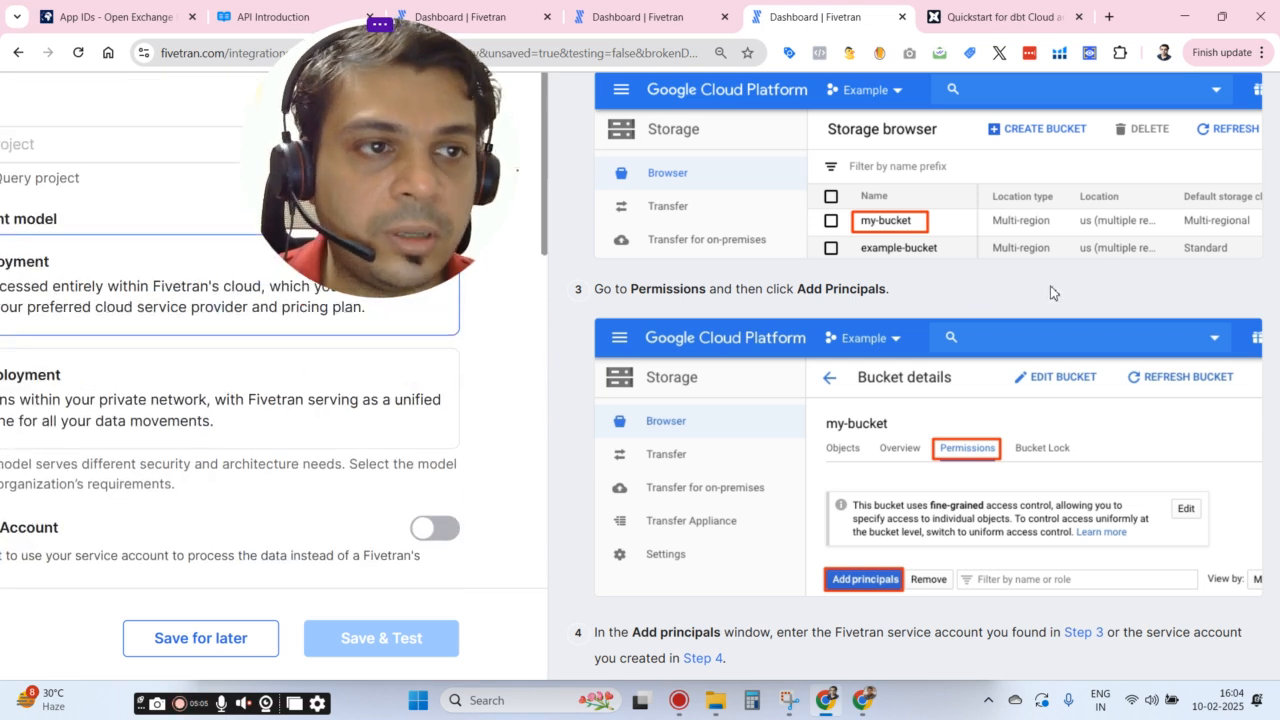
scroll(838, 448, down, 1)
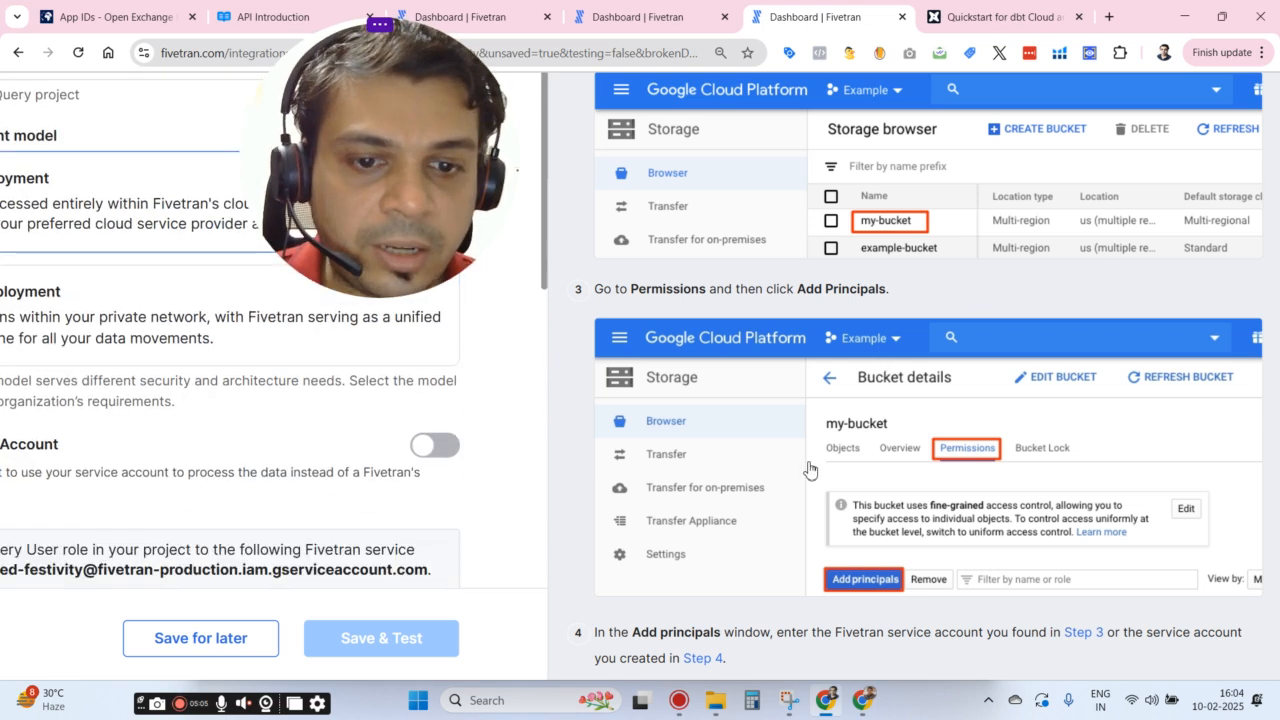
scroll(812, 455, down, 1)
scroll(905, 291, up, 2)
scroll(904, 291, down, 2)
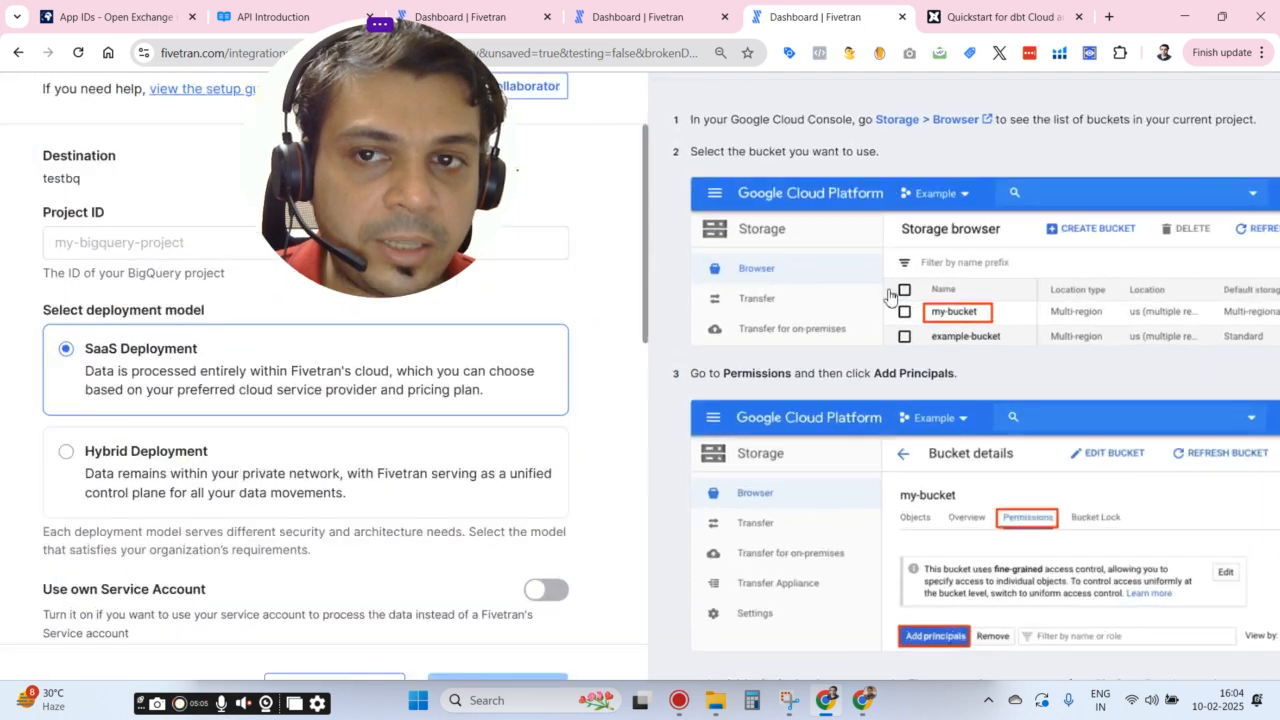
scroll(890, 297, up, 2)
scroll(885, 423, down, 1)
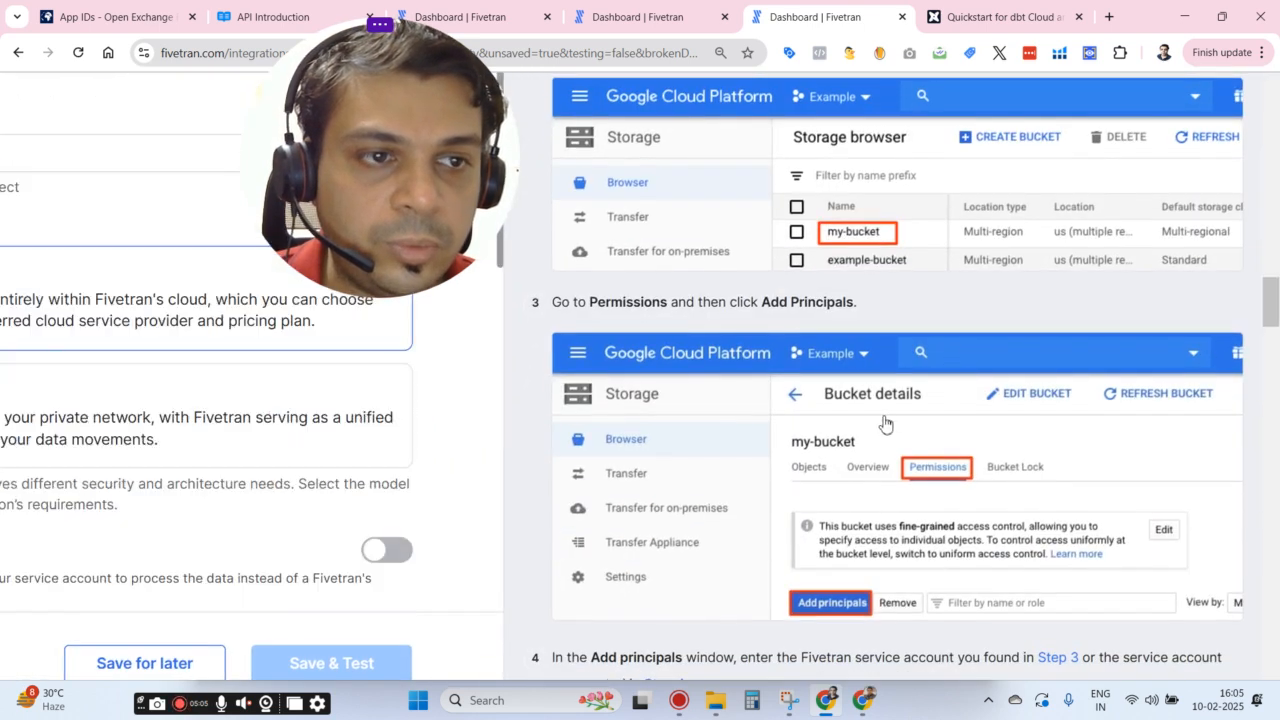
Find the setup guide section on setting the life cycle of objects in the bucket
drag(1270, 298, 1267, 374)
drag(578, 289, 873, 295)
click(873, 295)
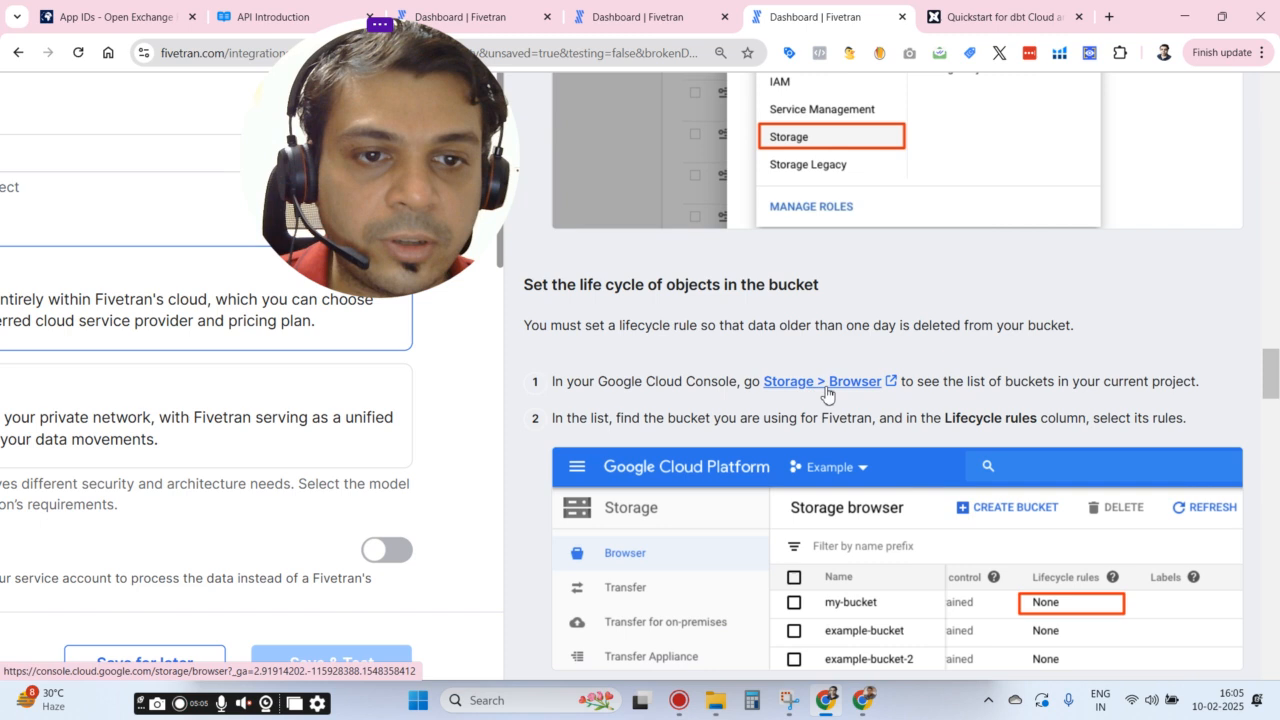
Switch to the Cloud Storage buckets page and look through Google Cloud's pinned products and the Cloud Storage entries
click(866, 714)
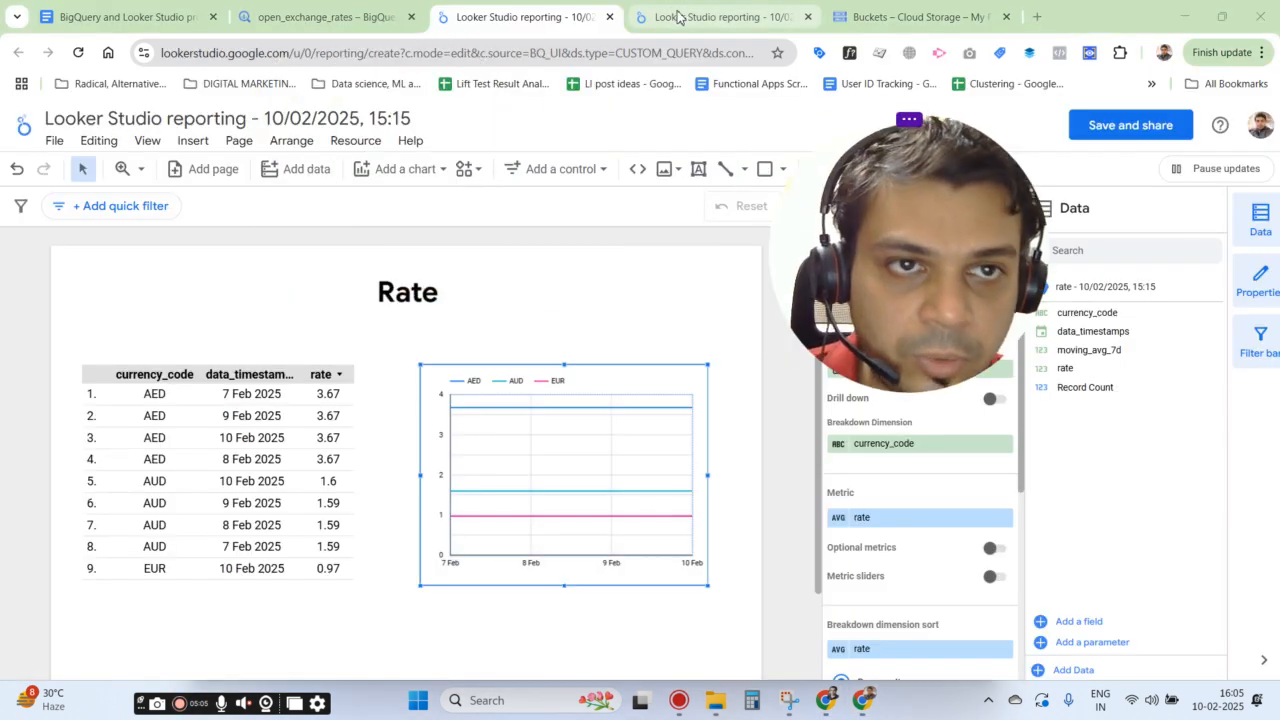
click(895, 14)
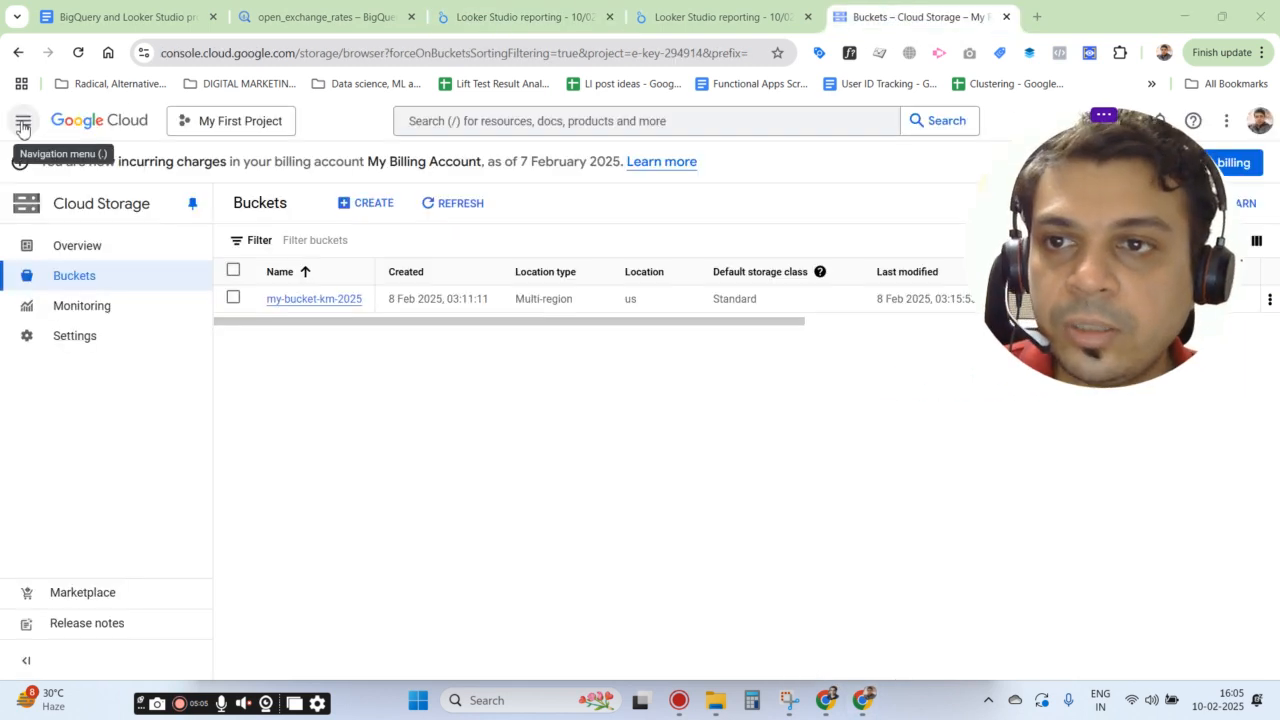
click(23, 120)
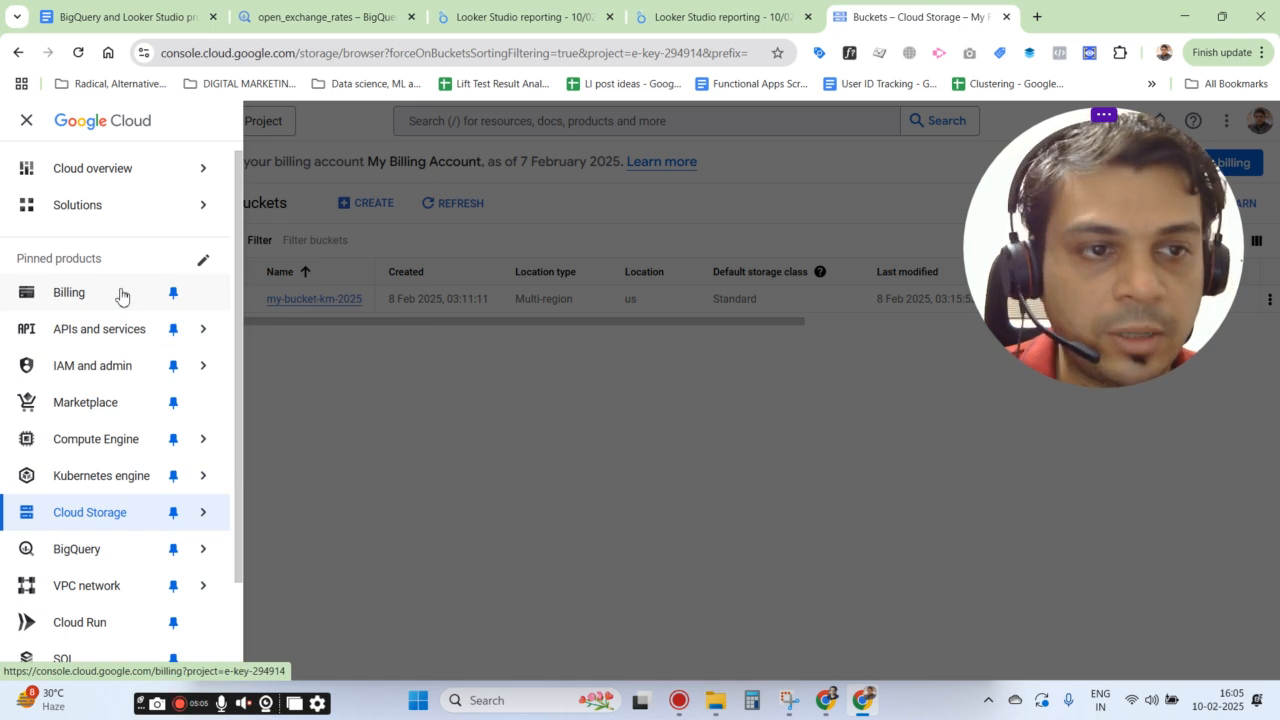
mouse_move(104, 334)
mouse_move(72, 368)
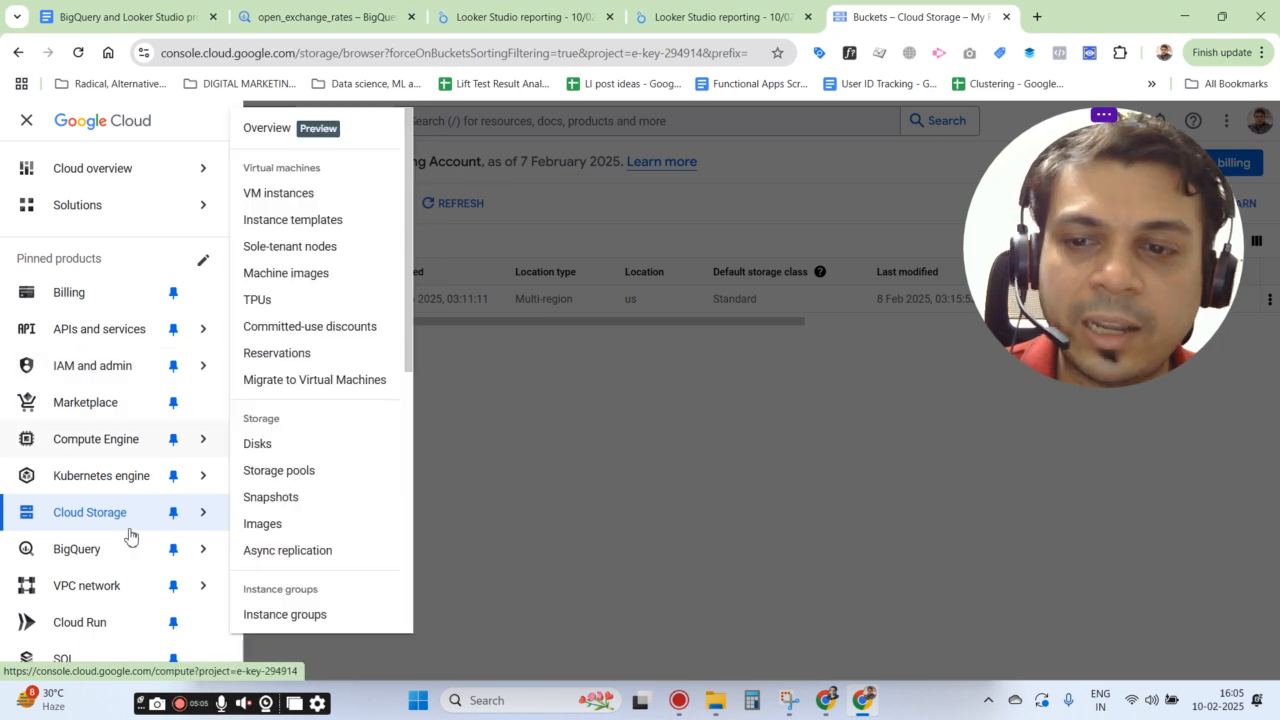
mouse_move(129, 527)
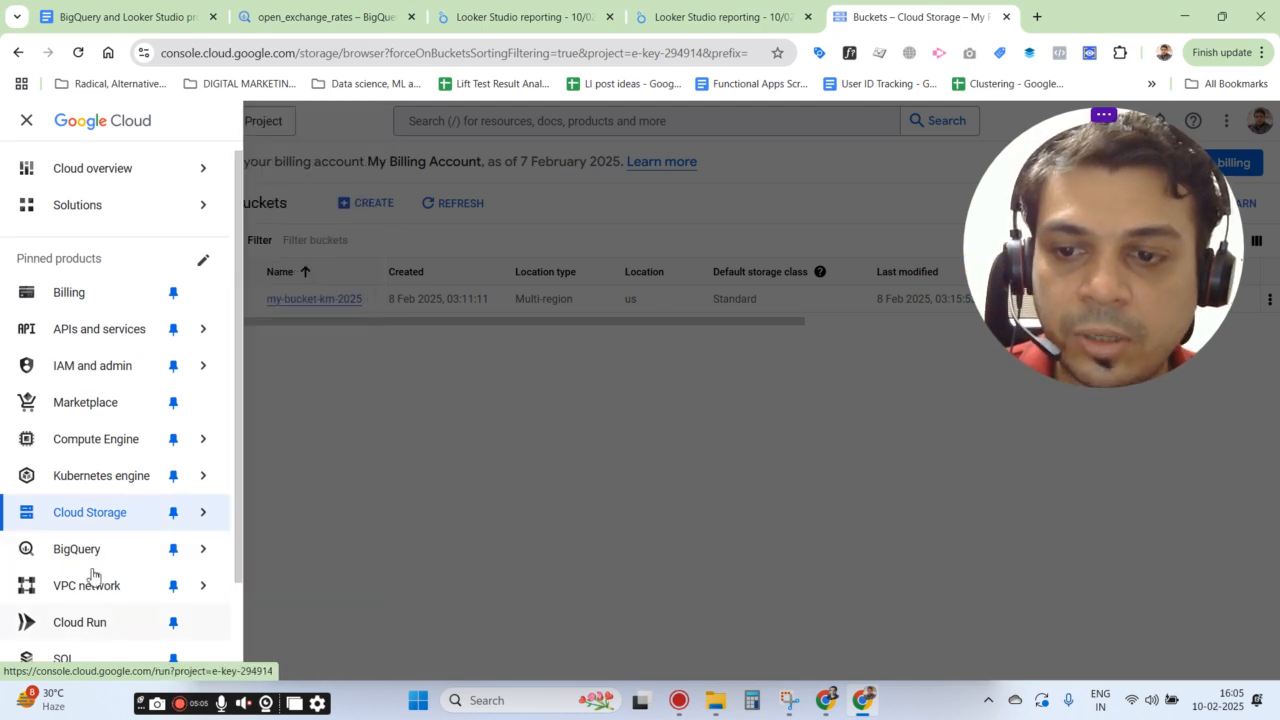
mouse_move(94, 625)
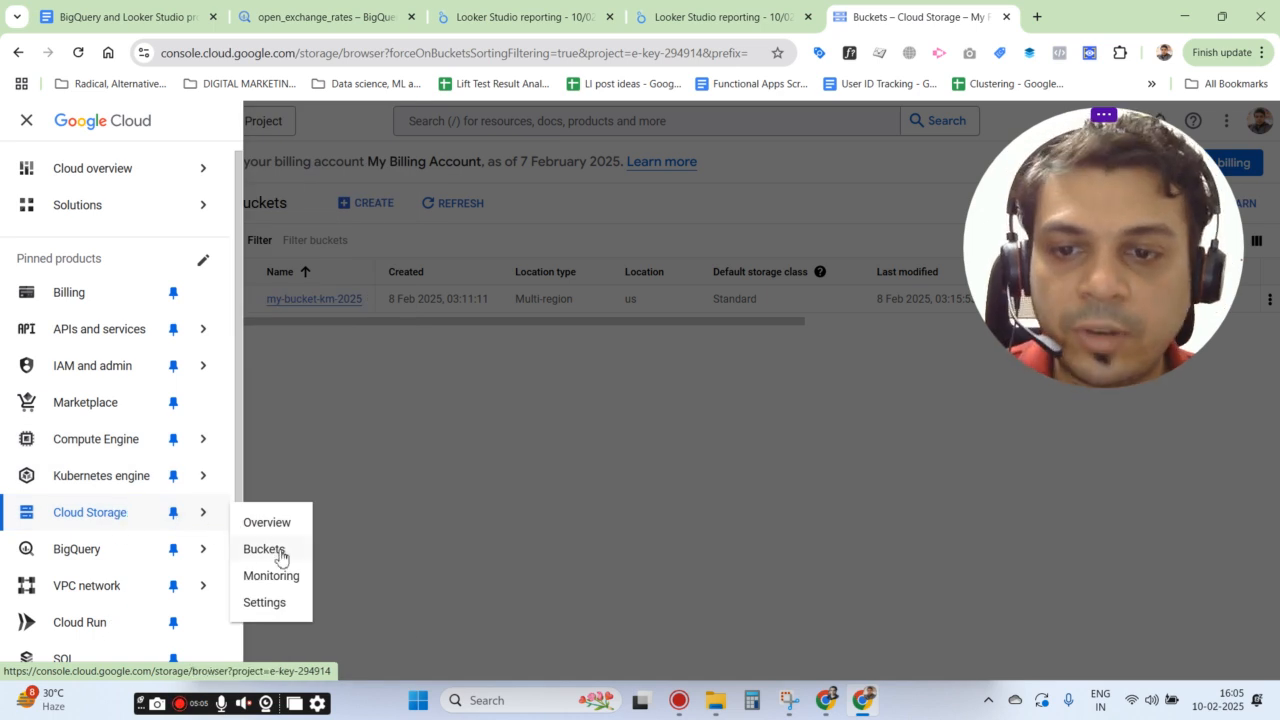
click(603, 370)
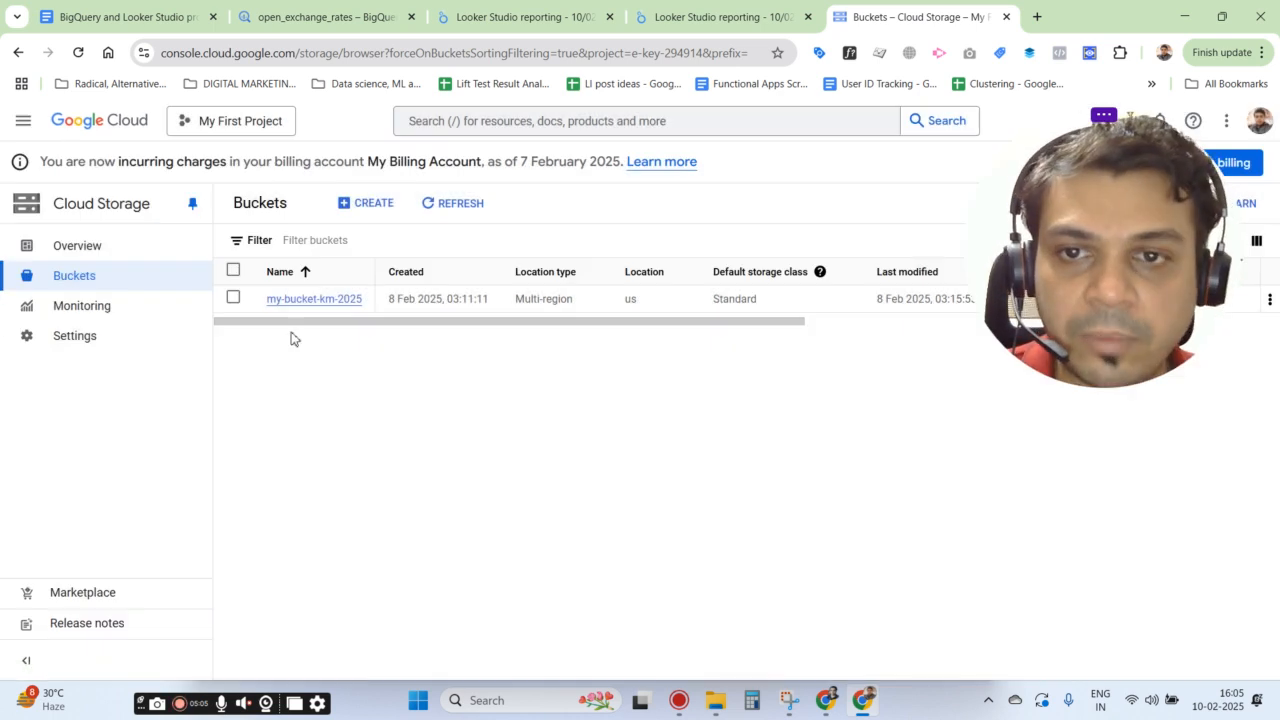
Look across all columns of the my-bucket-km-2025 row in the bucket list
drag(1072, 305, 116, 75)
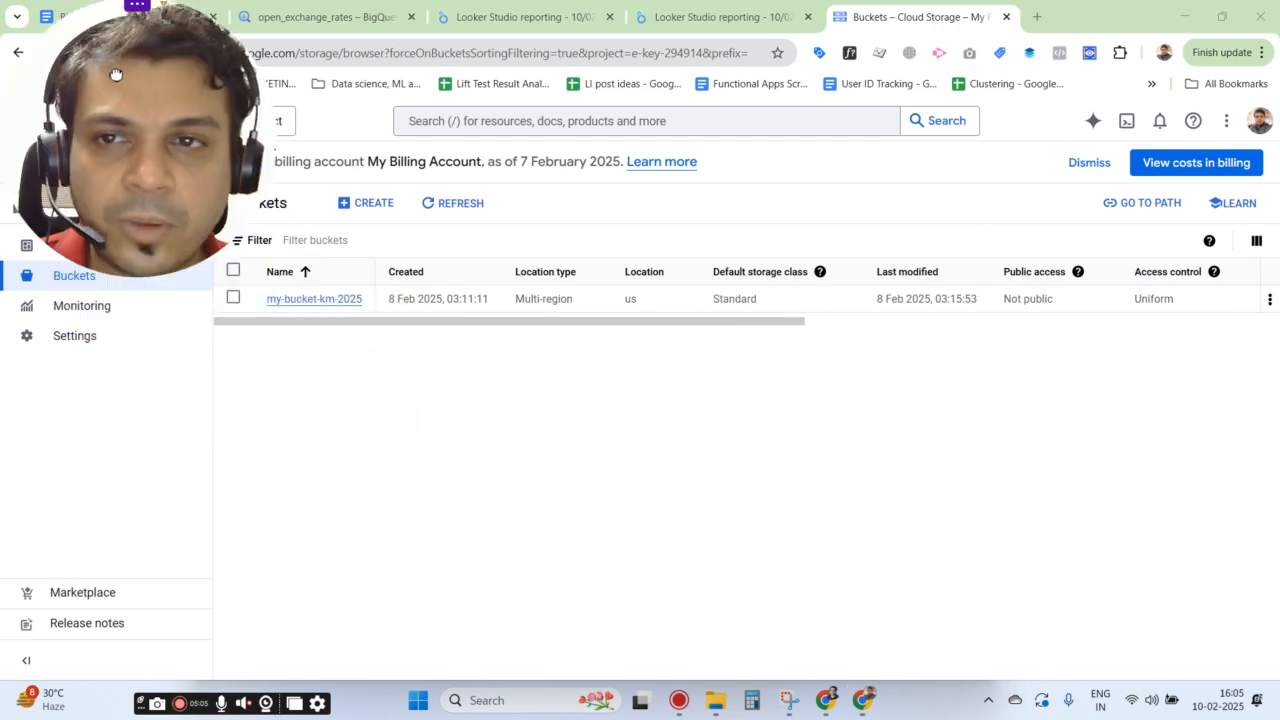
drag(546, 329, 1109, 331)
drag(245, 148, 1251, 148)
drag(1024, 330, 277, 323)
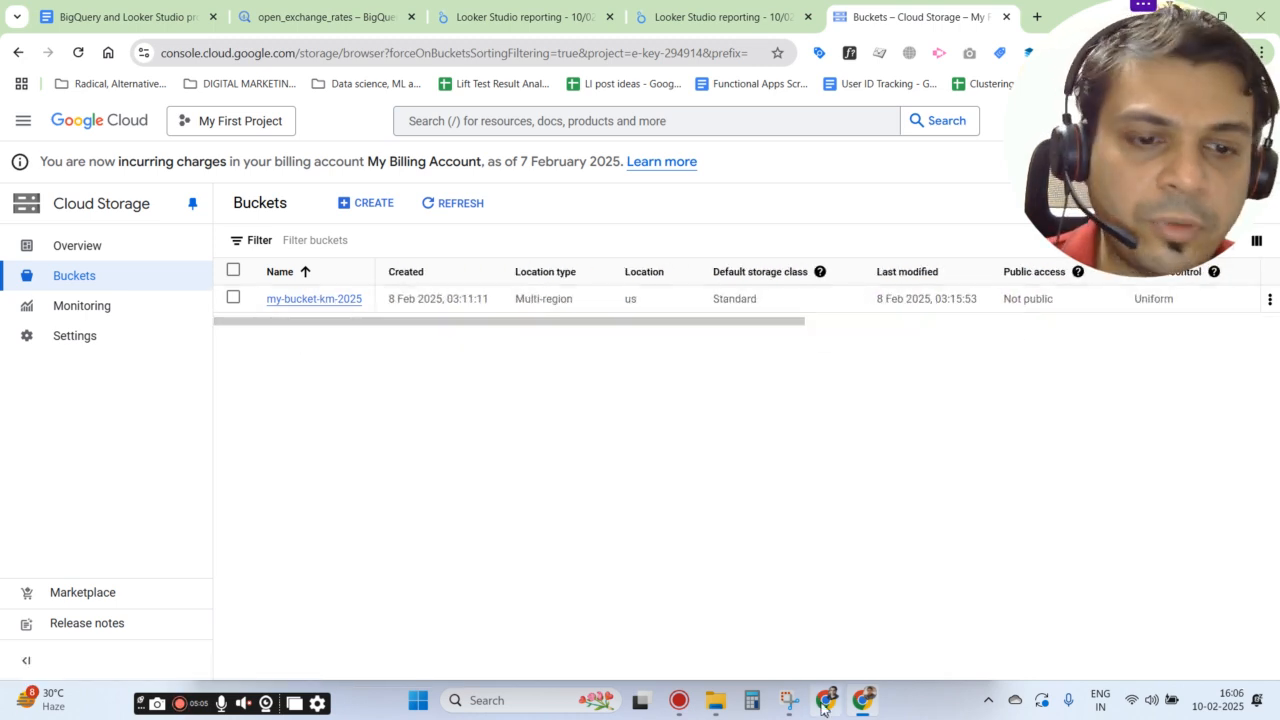
Return to Fivetran's BigQuery setup guide and find the instructions on granting the BigQuery User role and creating a service account
mouse_move(822, 710)
click(822, 620)
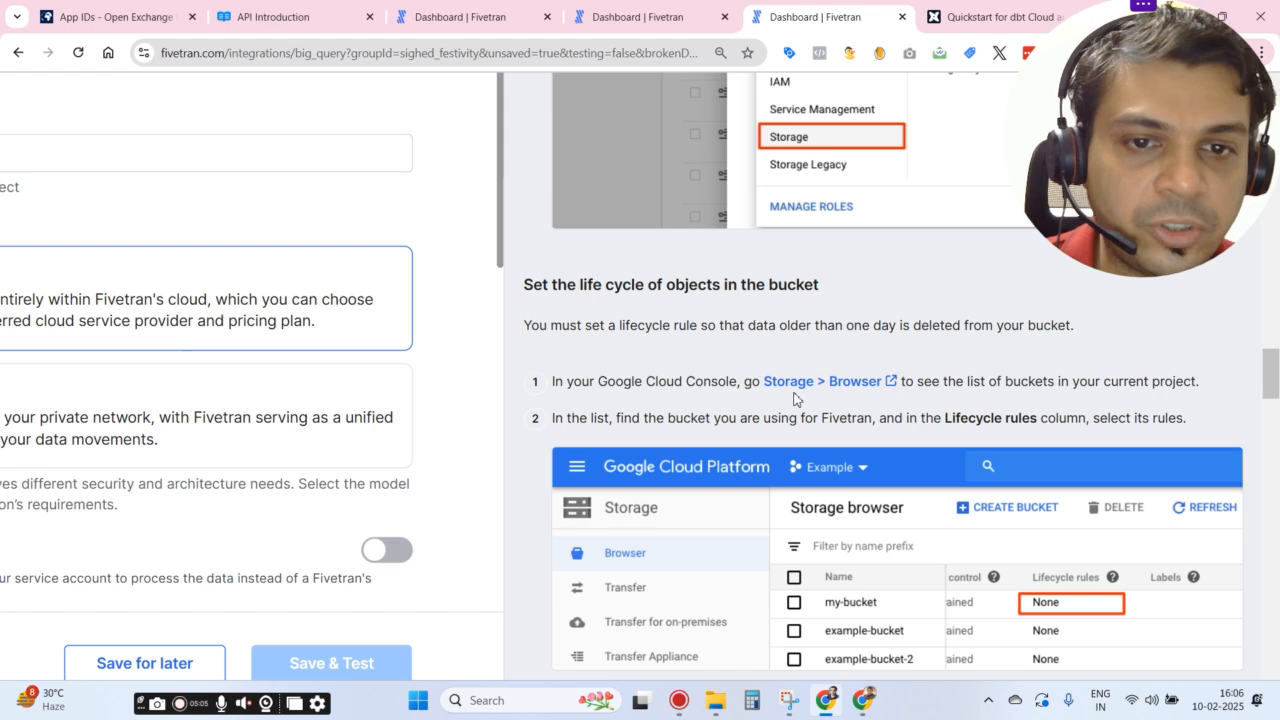
scroll(250, 400, down, 1)
drag(1275, 373, 1268, 205)
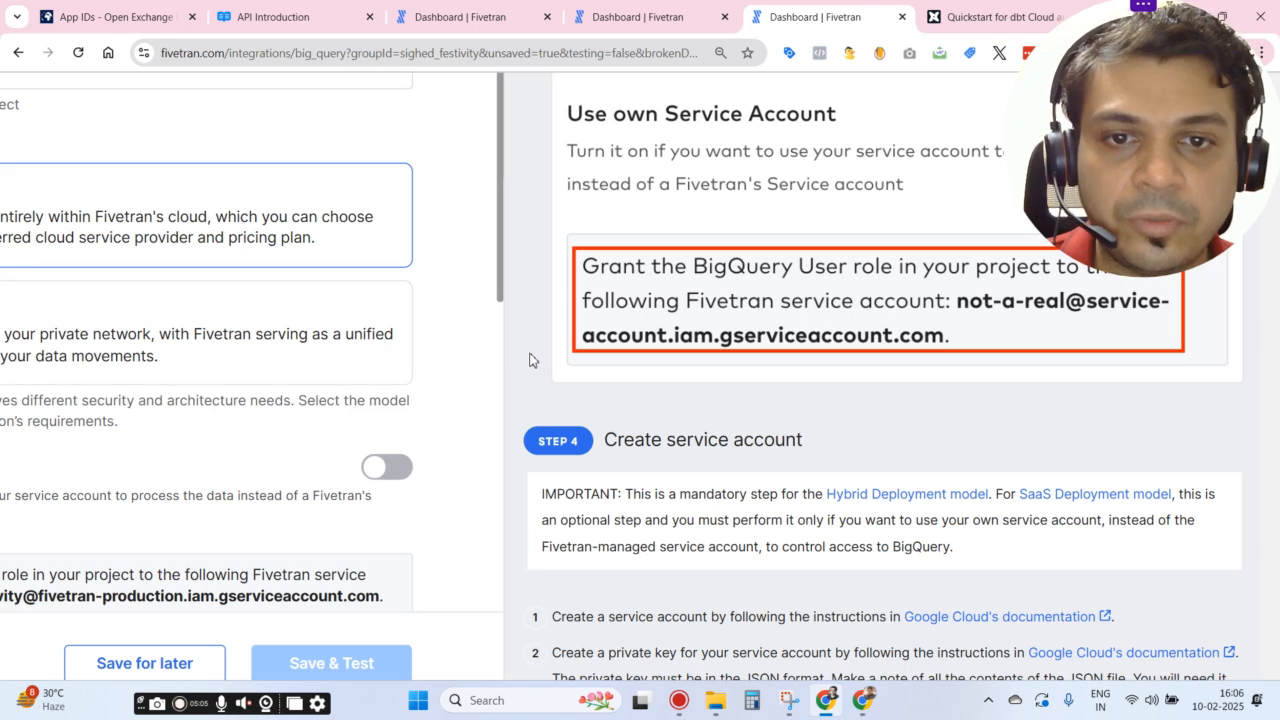
Review the Project ID, deployment model and service account settings in the BigQuery destination form
scroll(508, 349, left, 3)
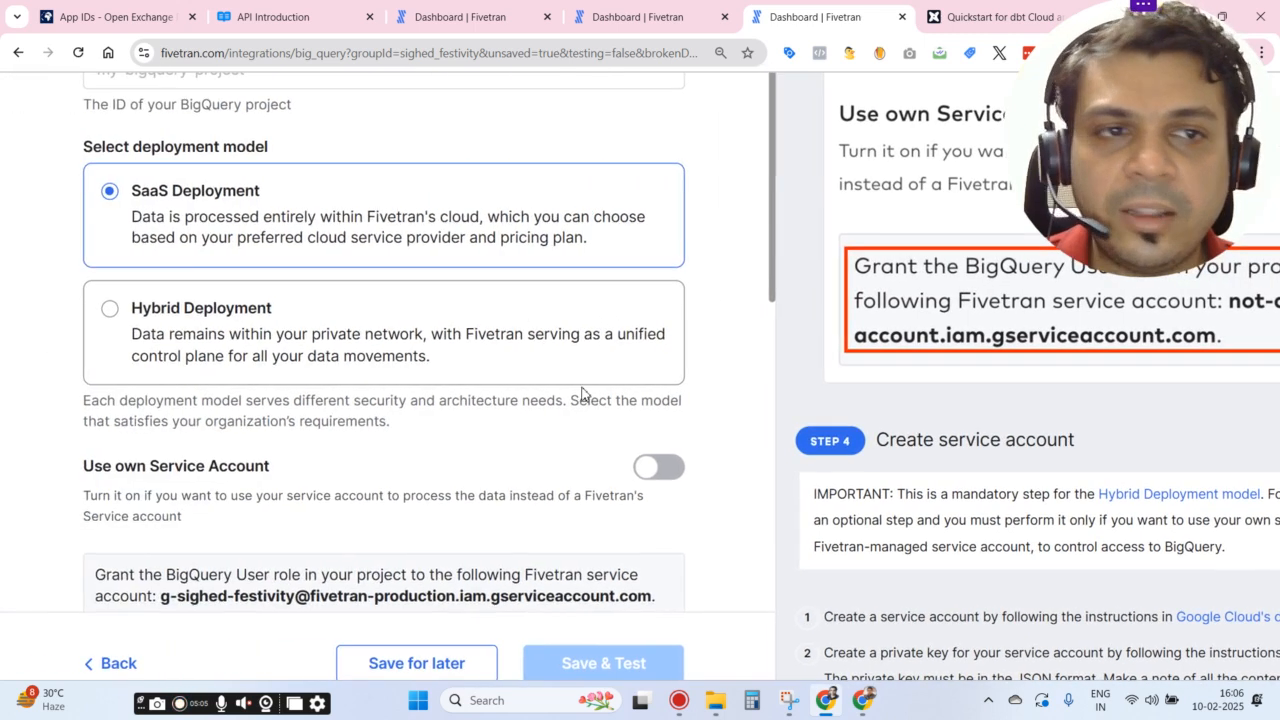
scroll(582, 390, up, 1)
drag(1168, 171, 923, 197)
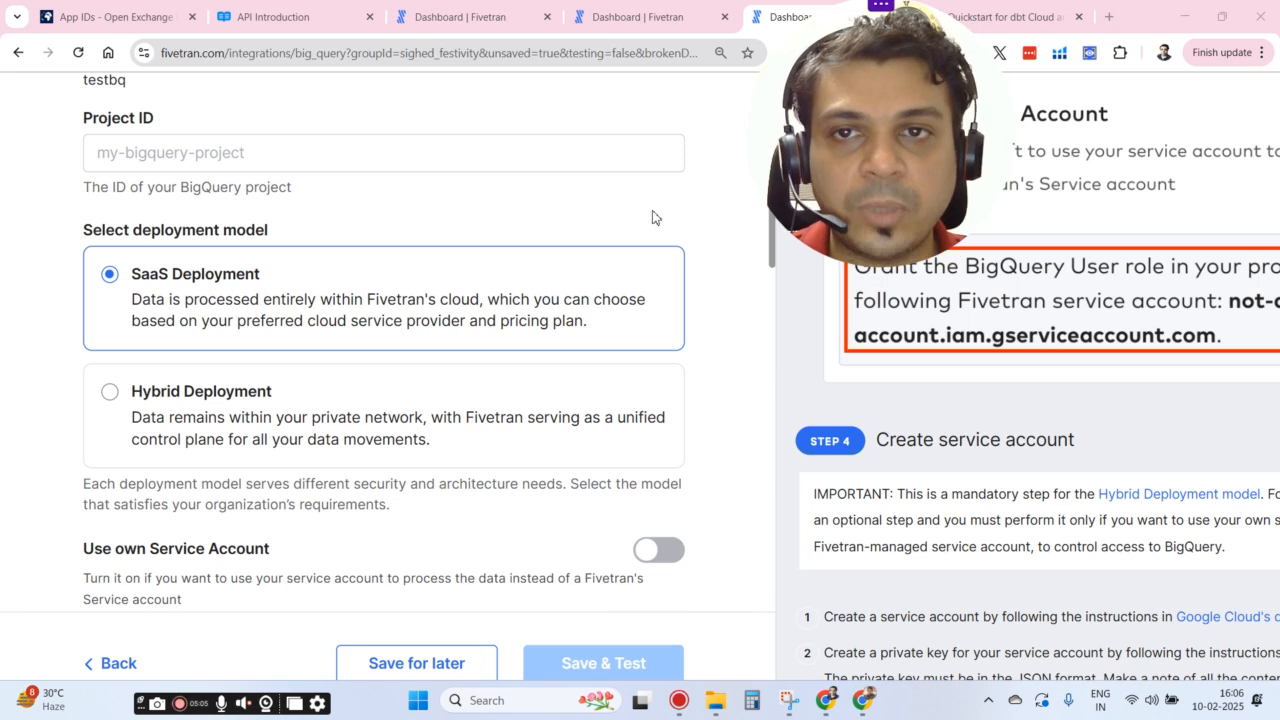
drag(910, 130, 1172, 146)
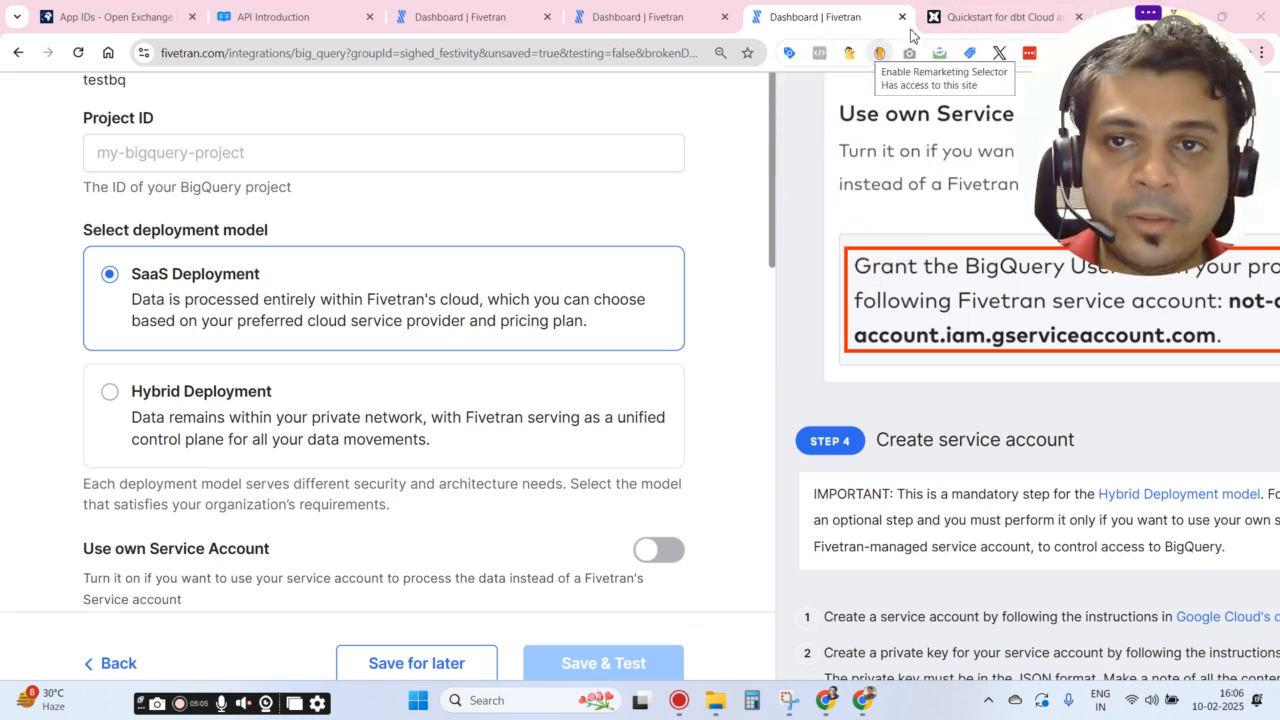
Look at the dbt Cloud BigQuery quickstart and the Open Exchange Rates API introduction, and bring up Fivetran's Connections list
click(948, 8)
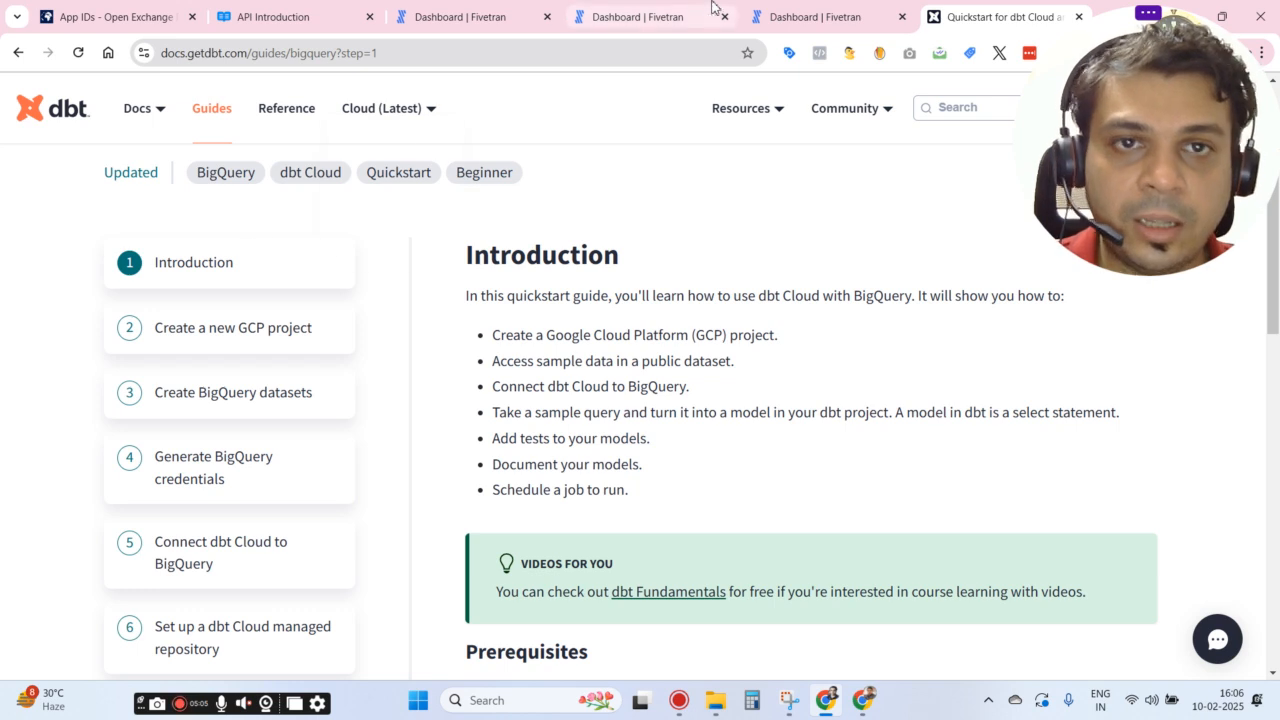
click(262, 8)
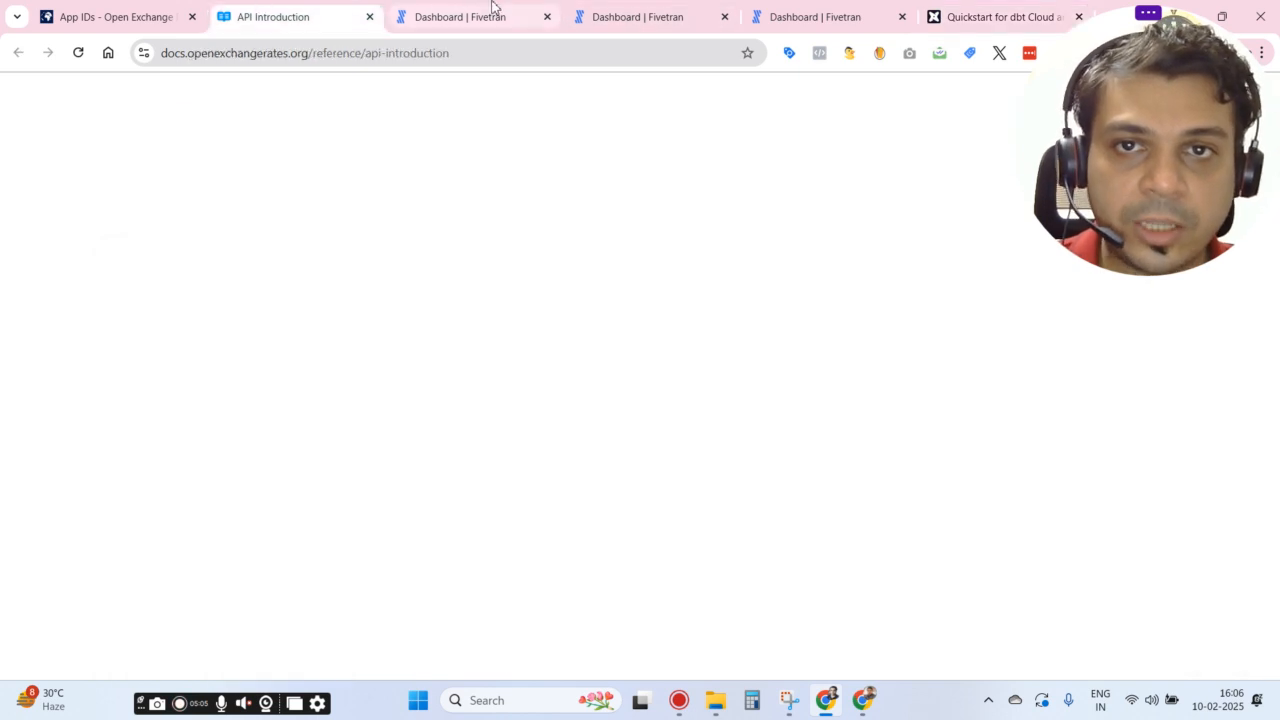
click(462, 10)
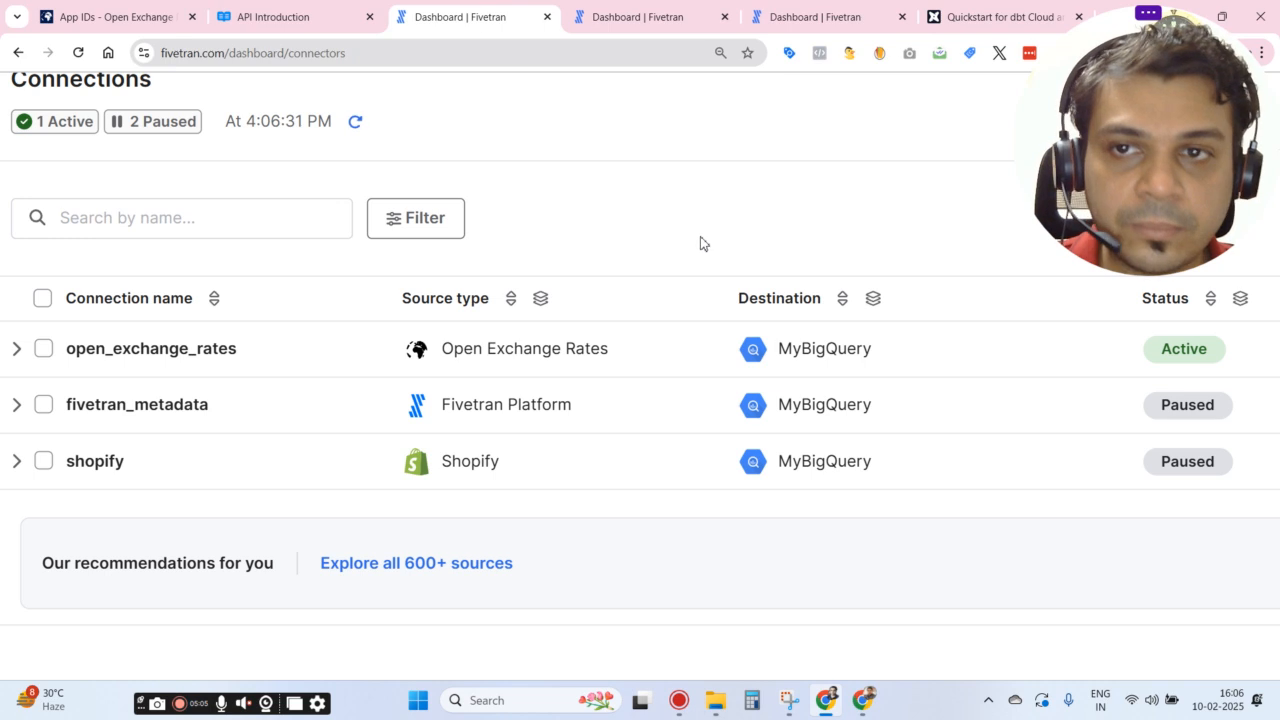
Switch from Fivetran to the Google Cloud Storage page listing the project's buckets
mouse_move(822, 686)
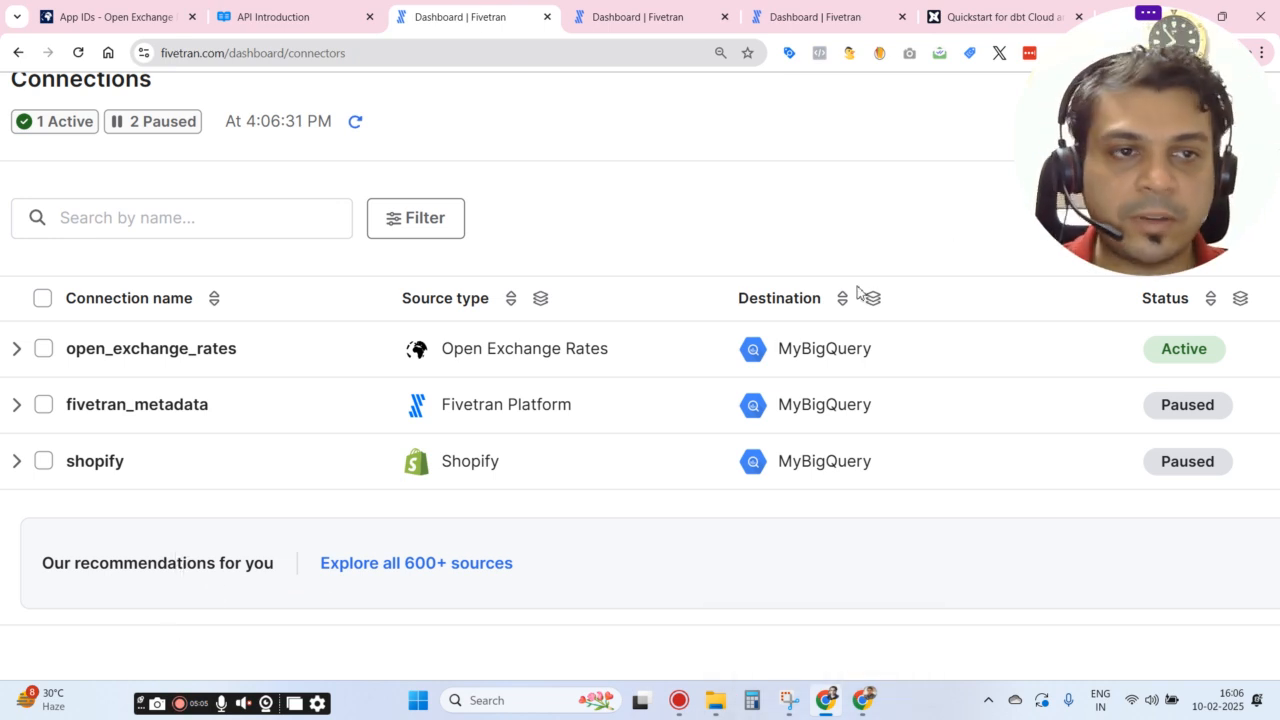
drag(1085, 190, 775, 182)
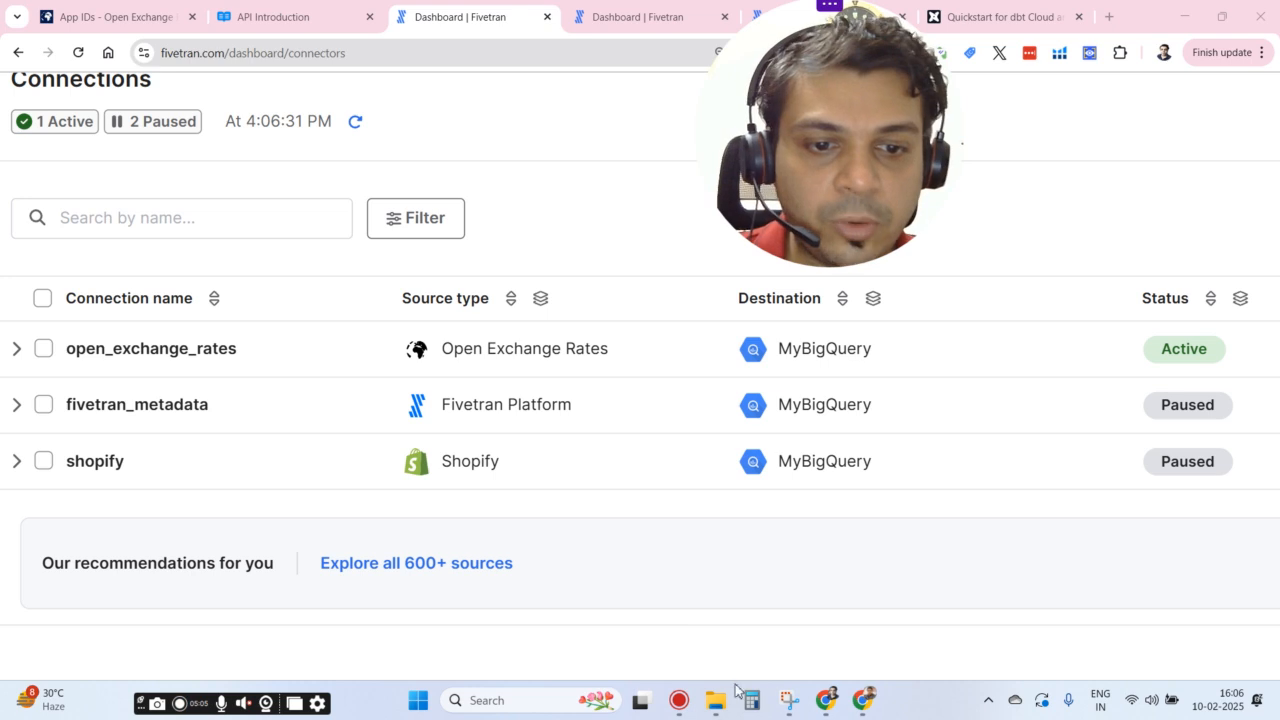
click(858, 704)
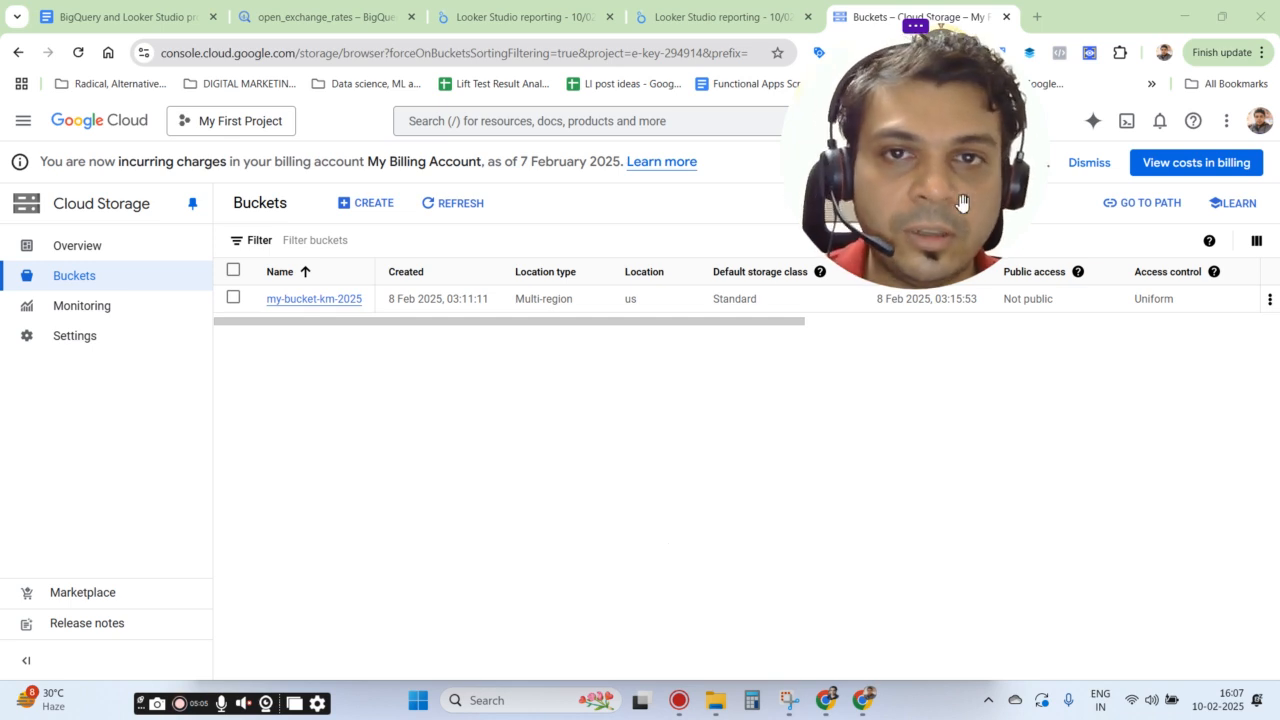
drag(962, 203, 845, 206)
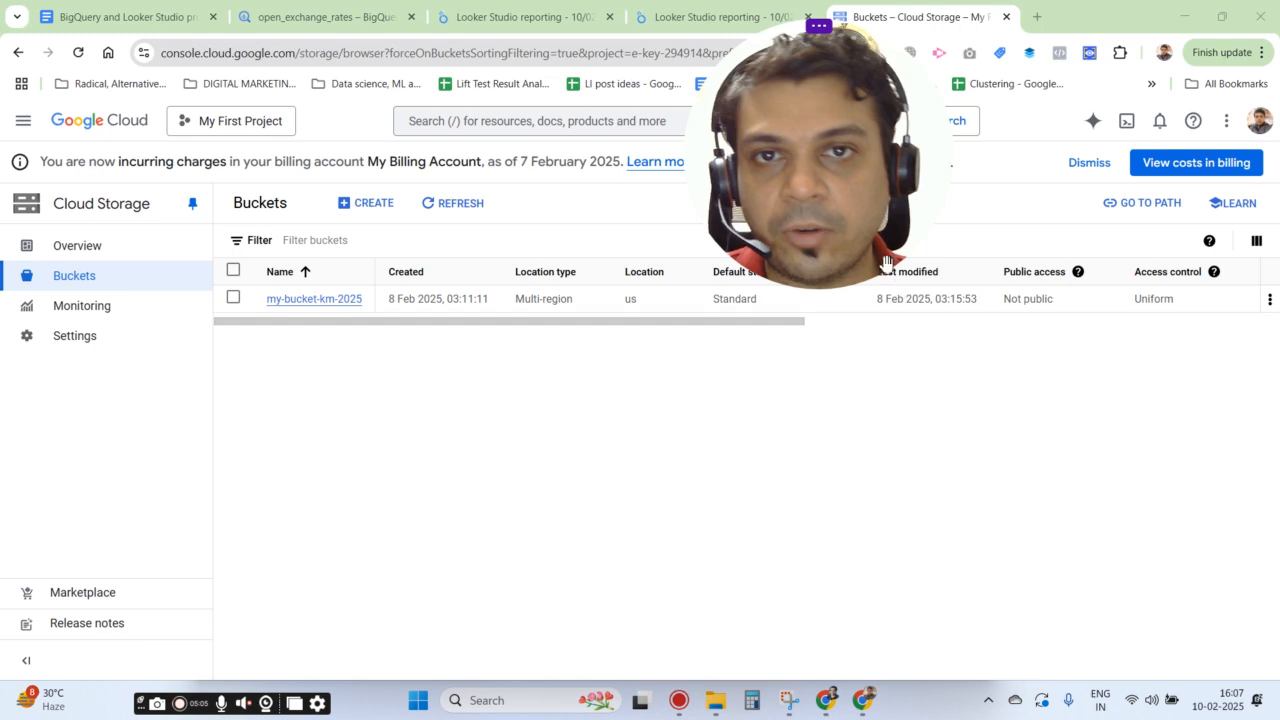